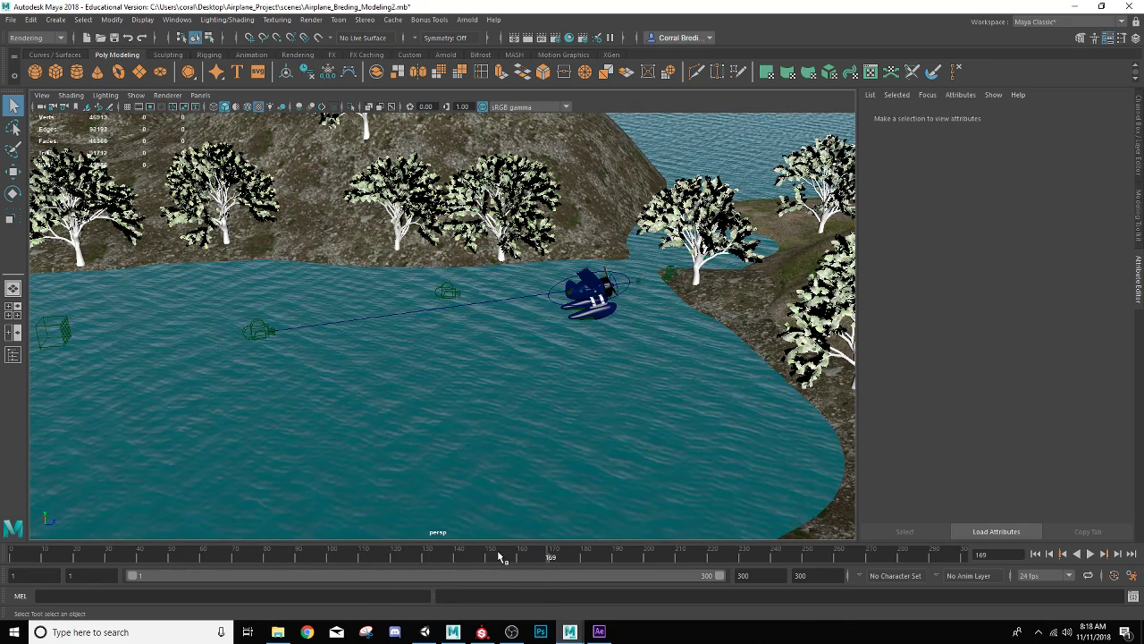
Scrub the airplane animation to frame 131 and examine the rendered shot folders in Airplane_Project's images folder, including the Shot_1 frames.
drag(499, 554, 429, 552)
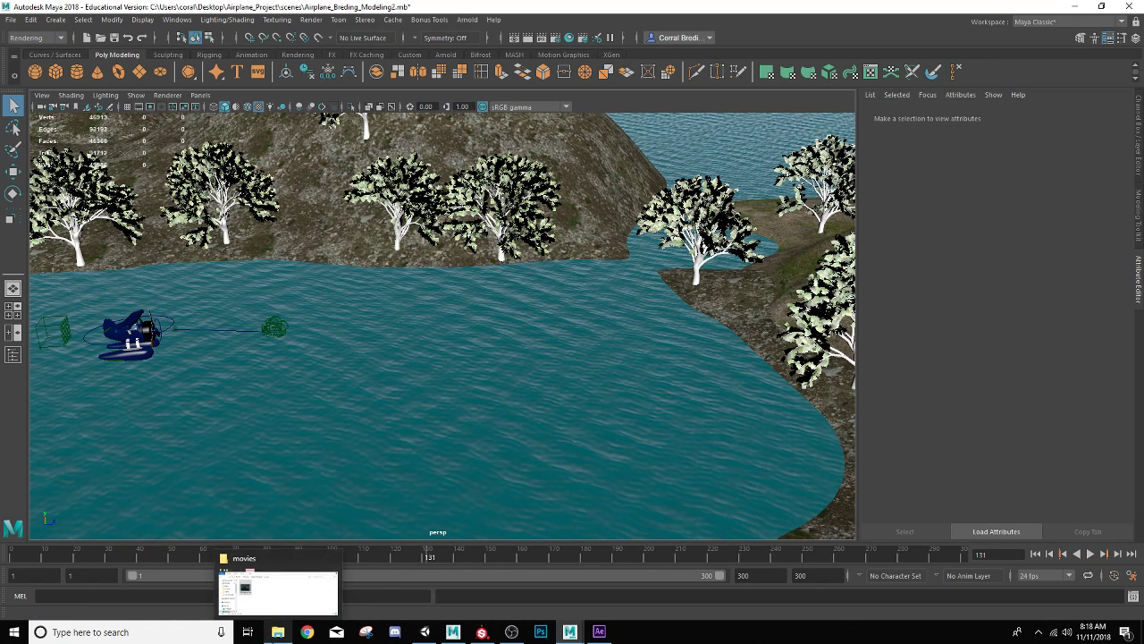
click(278, 632)
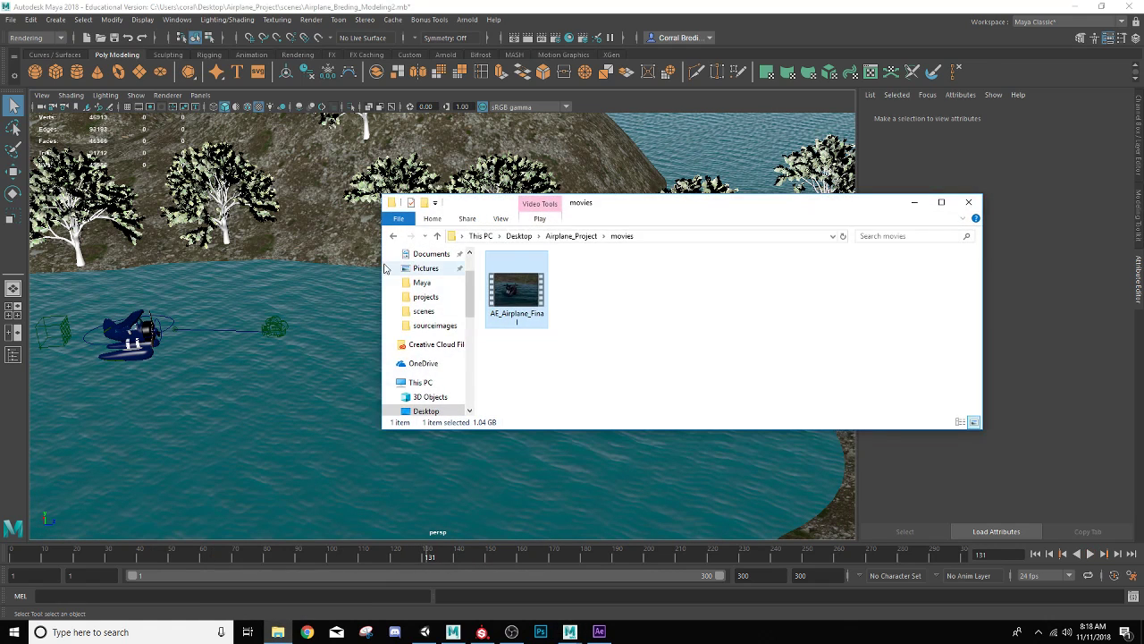
click(556, 237)
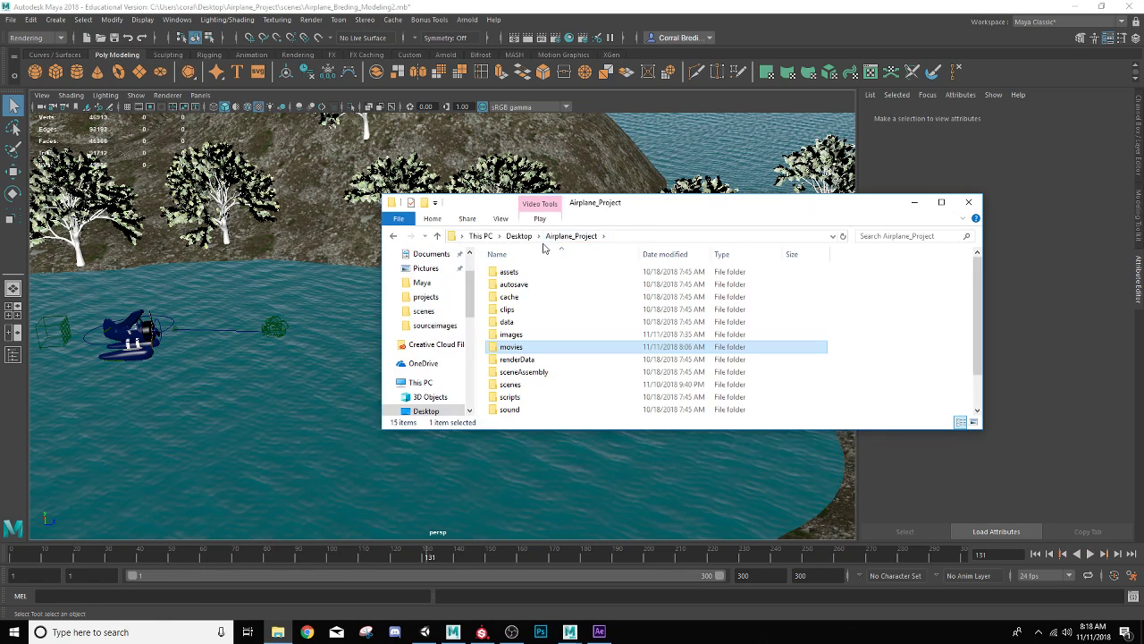
double_click(505, 327)
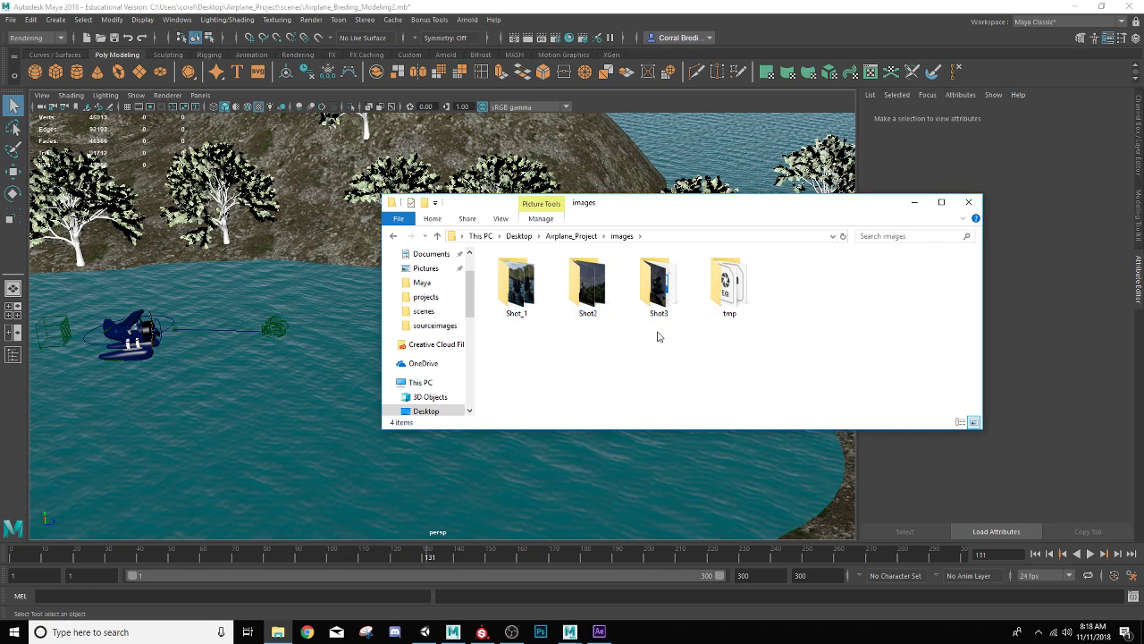
right_click(799, 285)
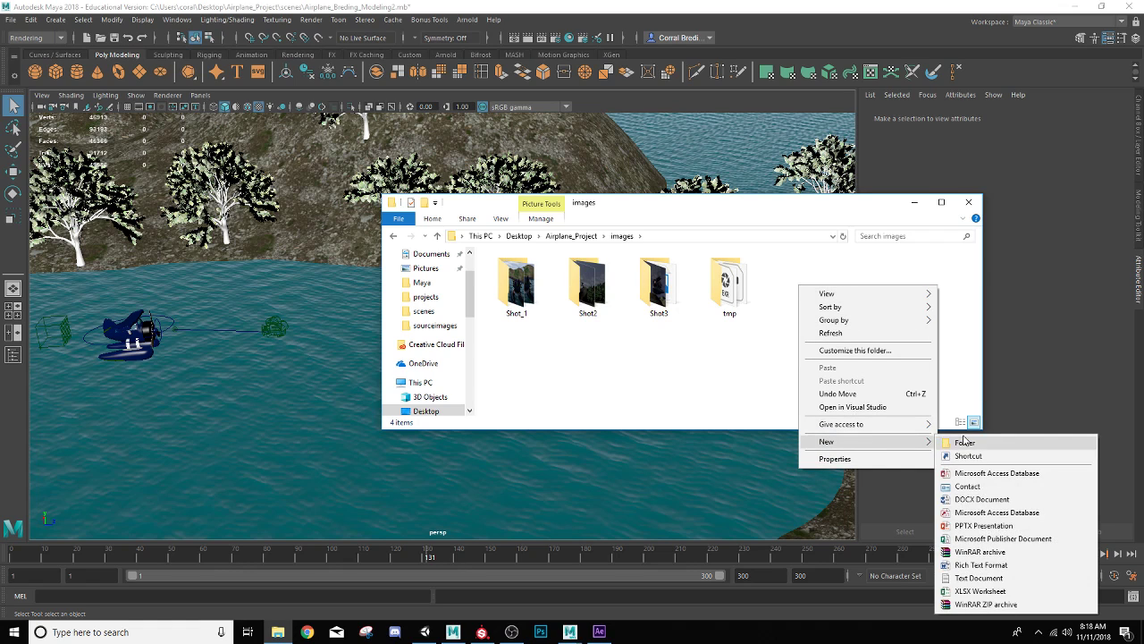
click(669, 346)
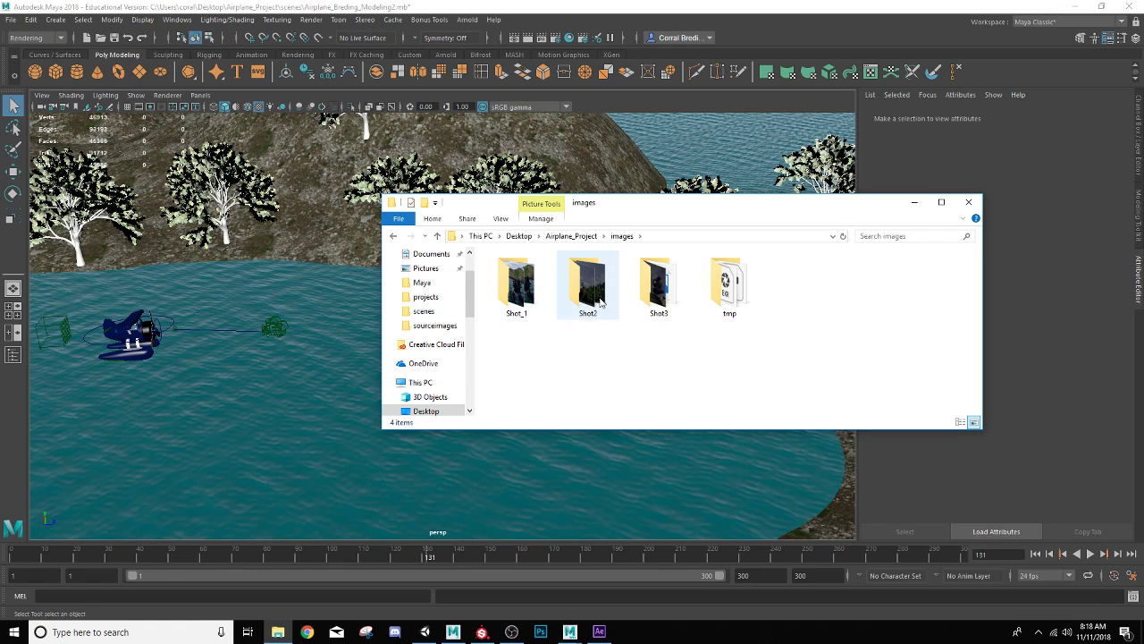
double_click(515, 306)
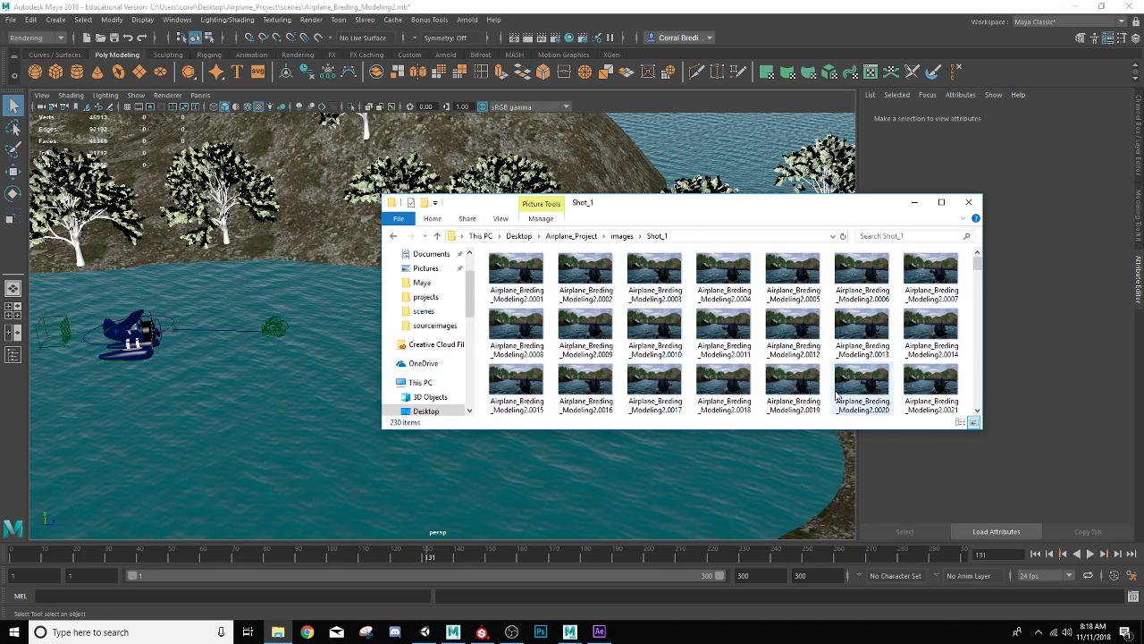
click(394, 235)
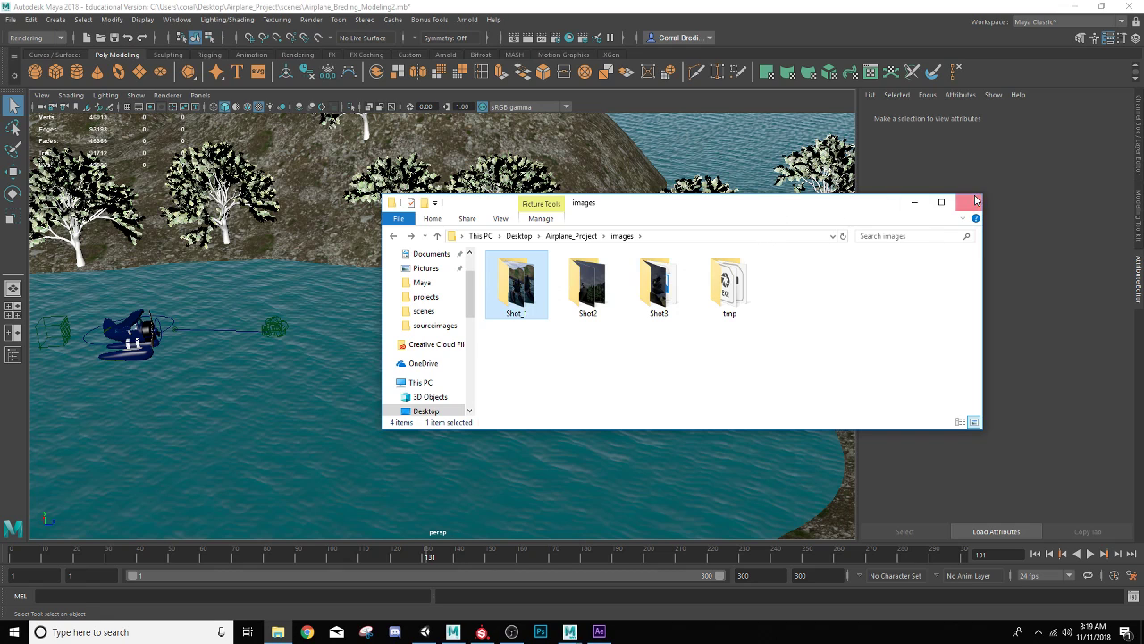
click(914, 202)
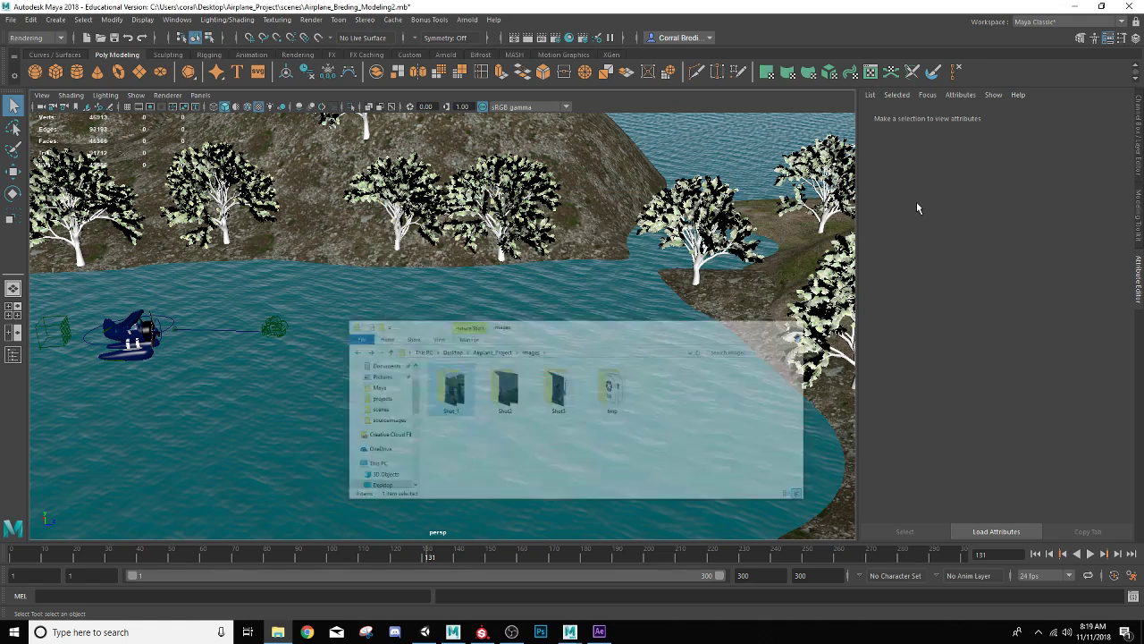
Switch to After Effects and create a new composition named Airplane_Comp.
click(606, 638)
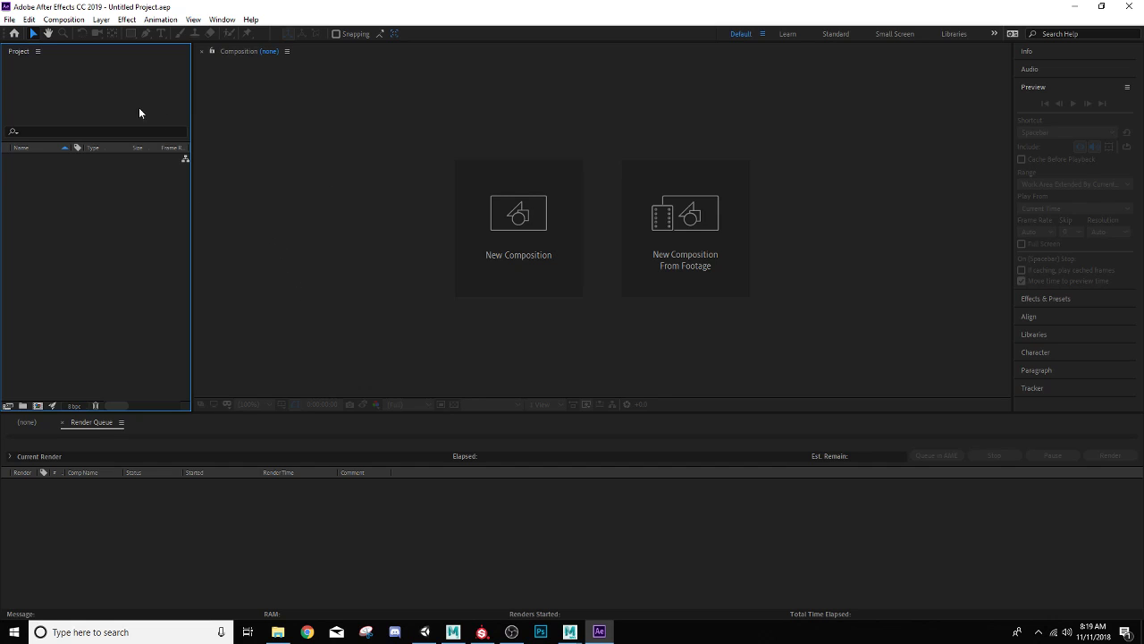
click(513, 277)
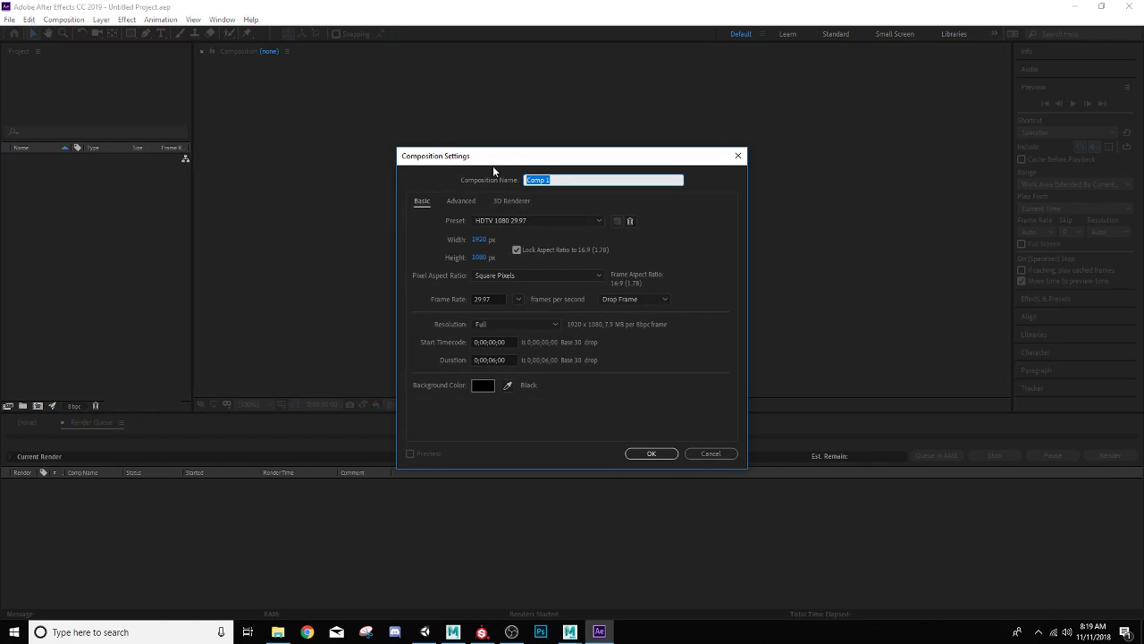
text(Airplane_)
click(652, 453)
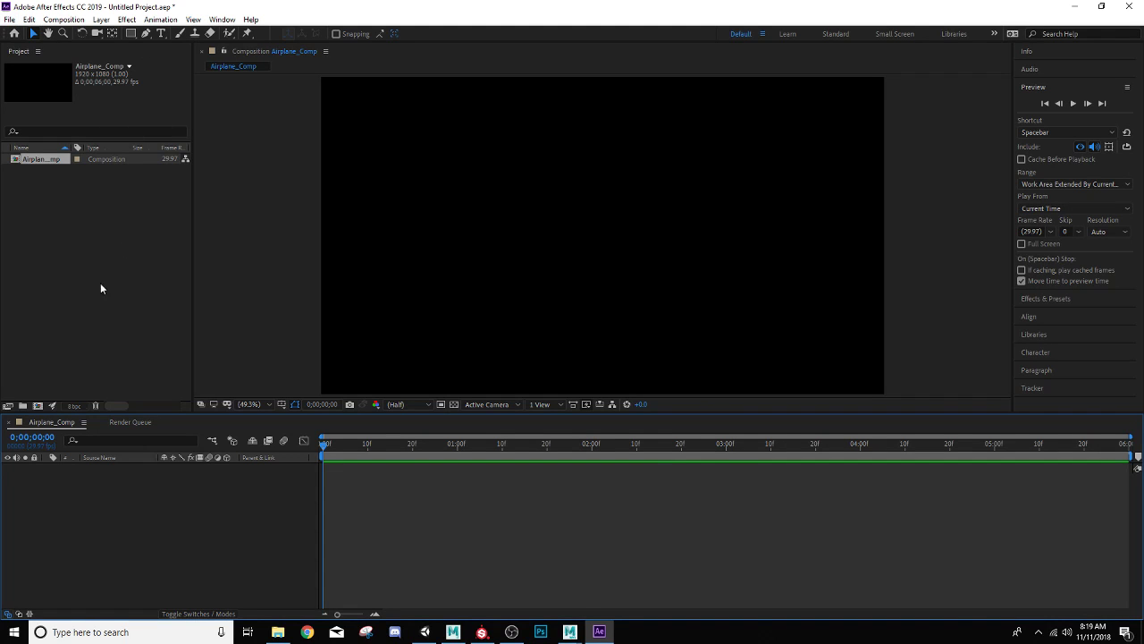
Import the PNG sequence starting at frame 0001 from the images/Shot_1 folder as footage and add it to the Airplane_Comp timeline.
click(9, 18)
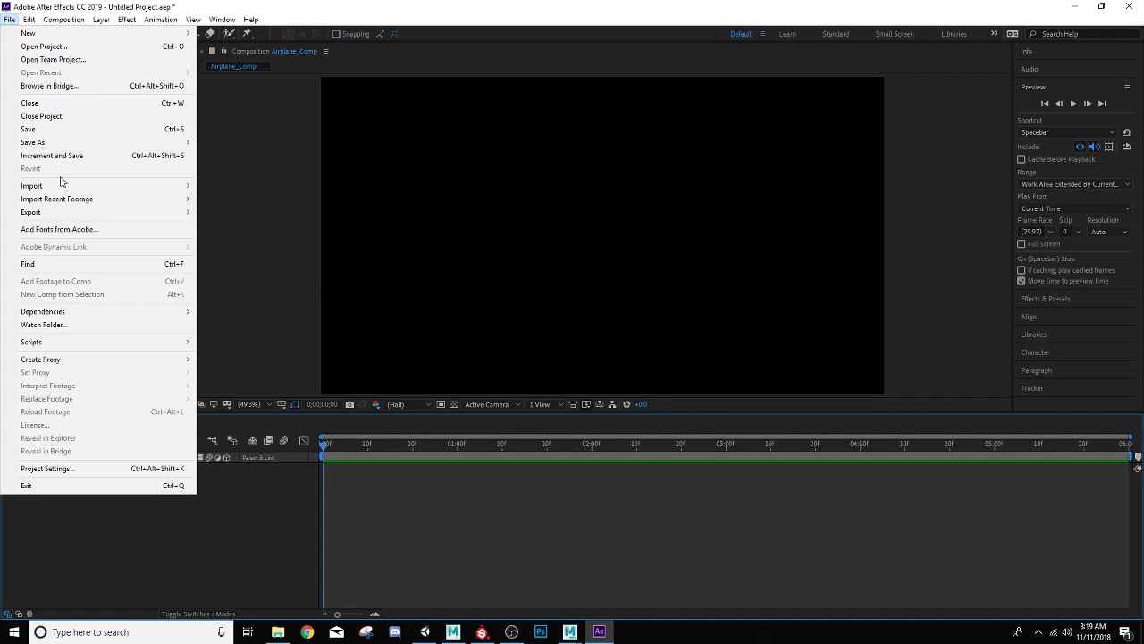
mouse_move(166, 186)
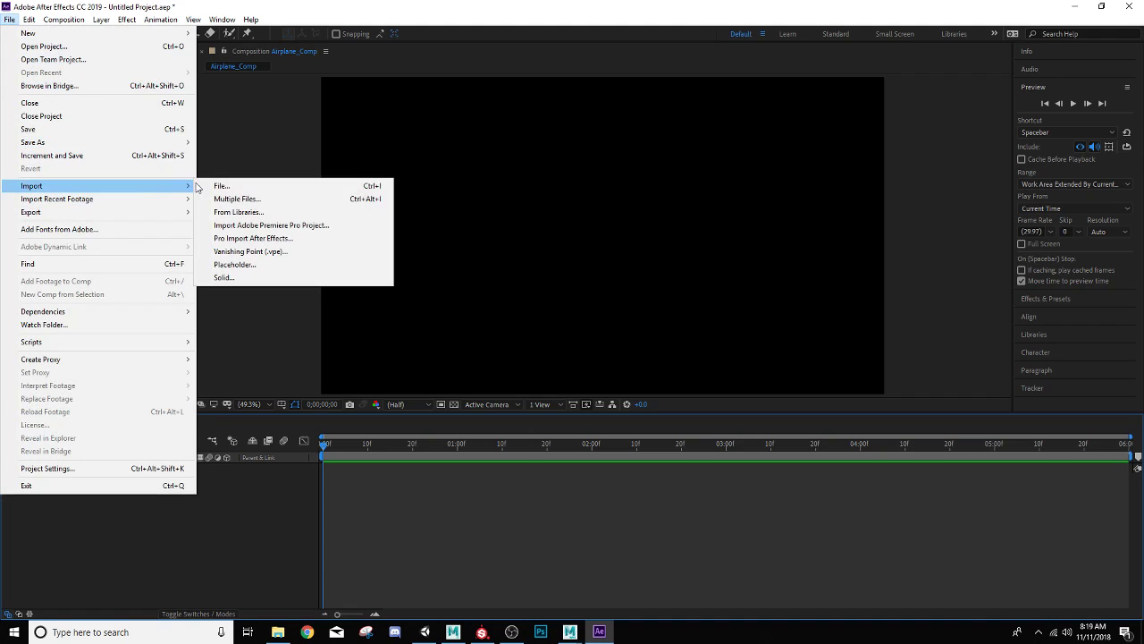
click(220, 188)
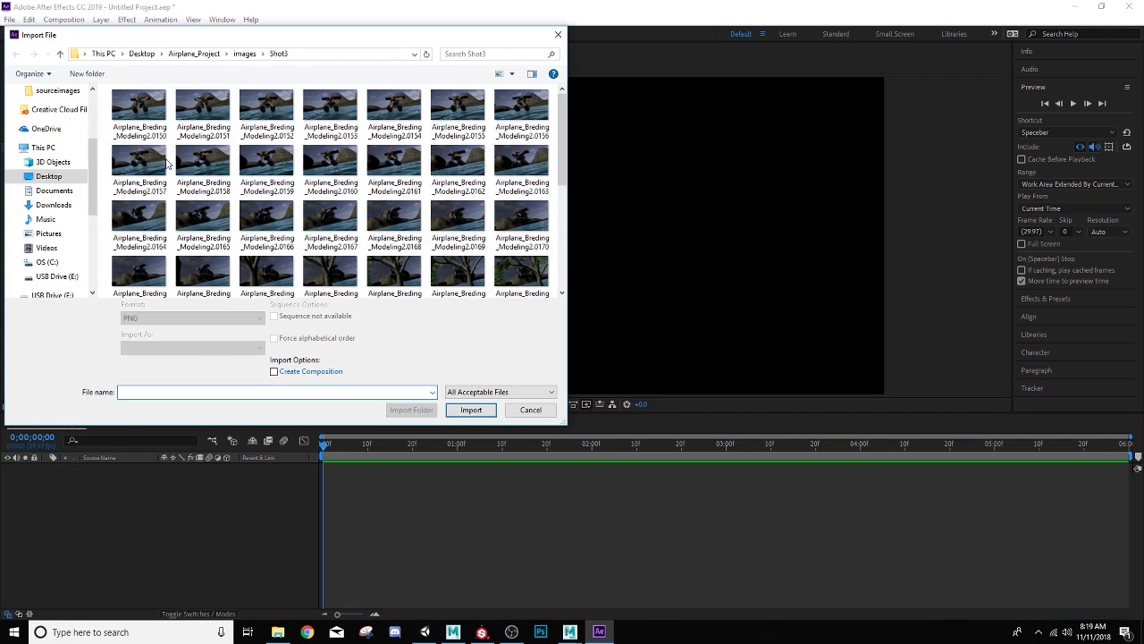
click(245, 54)
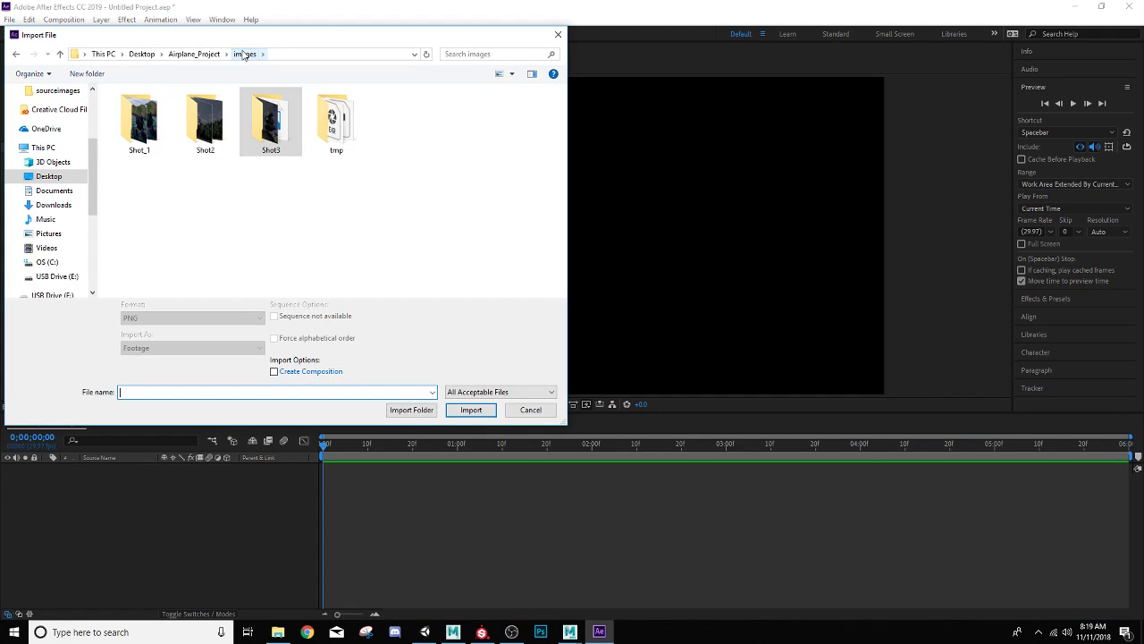
double_click(150, 125)
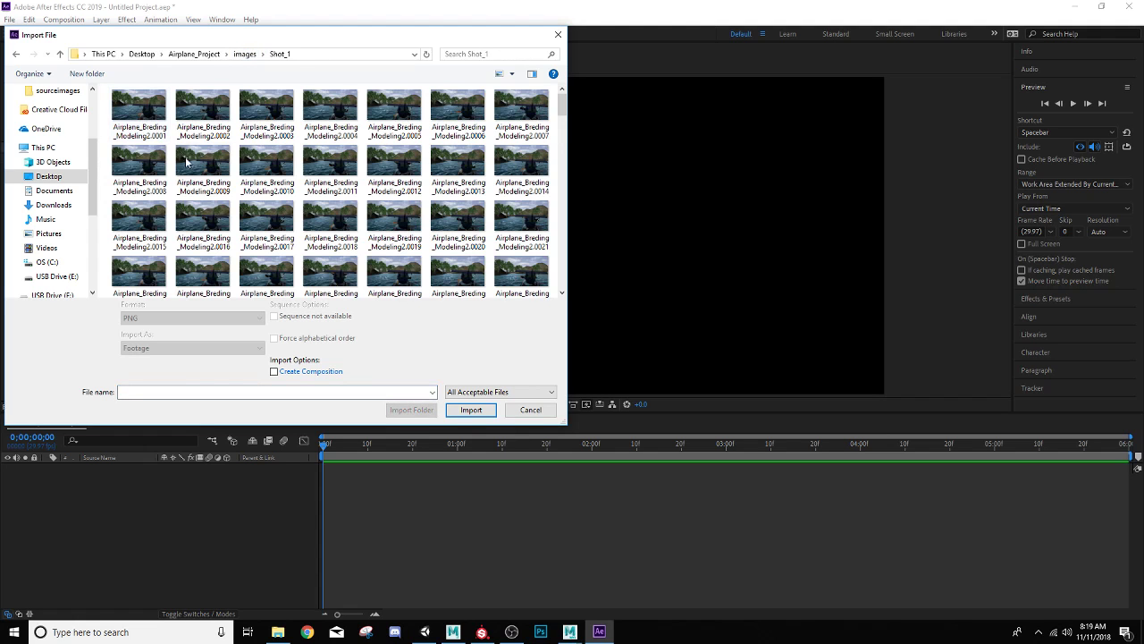
click(138, 112)
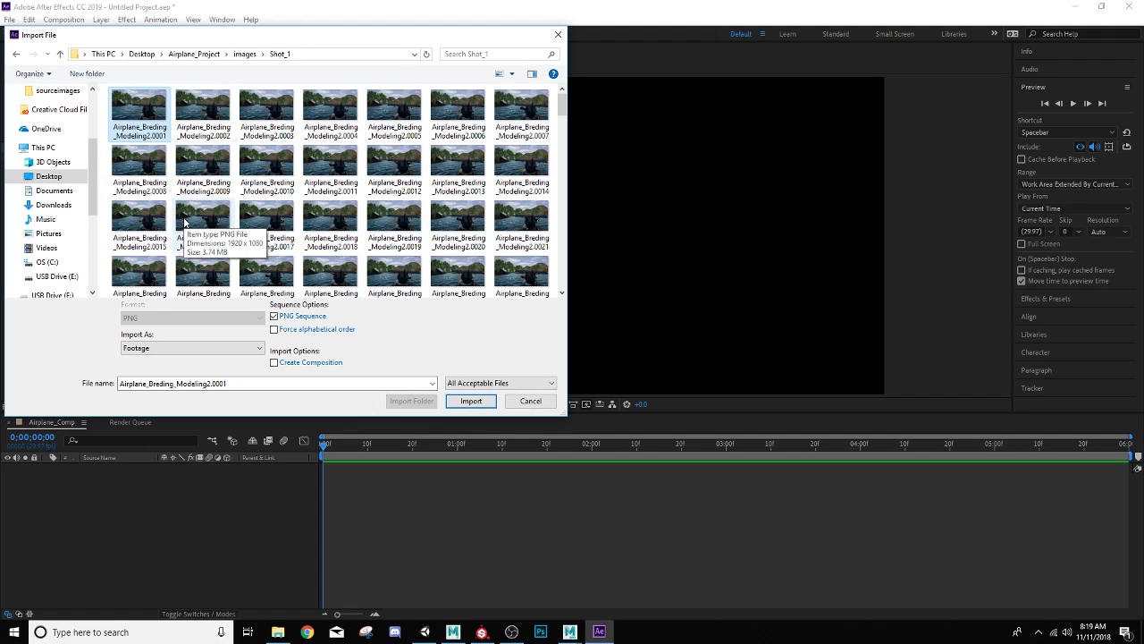
click(471, 400)
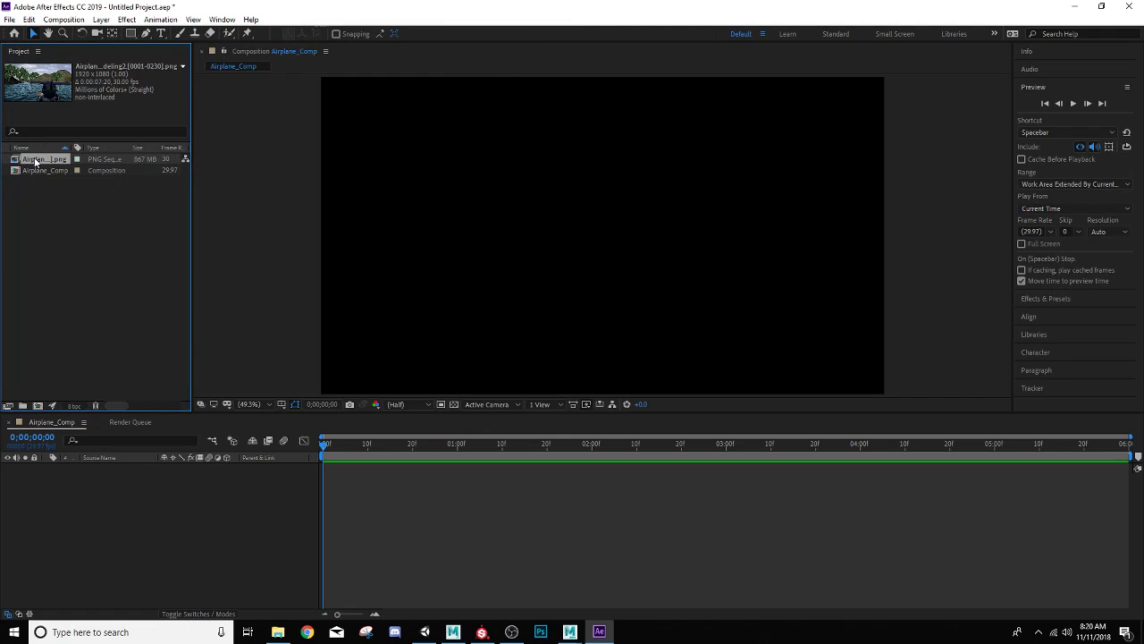
drag(36, 161, 87, 487)
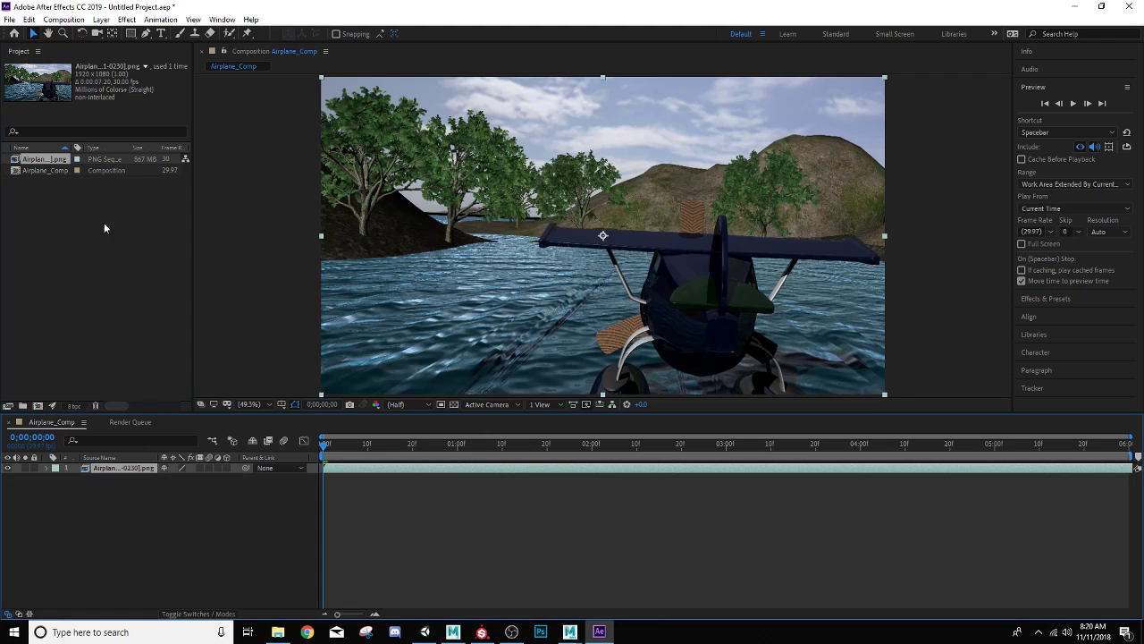
Rename the imported PNG sequence in the project as Shot_1.
right_click(39, 165)
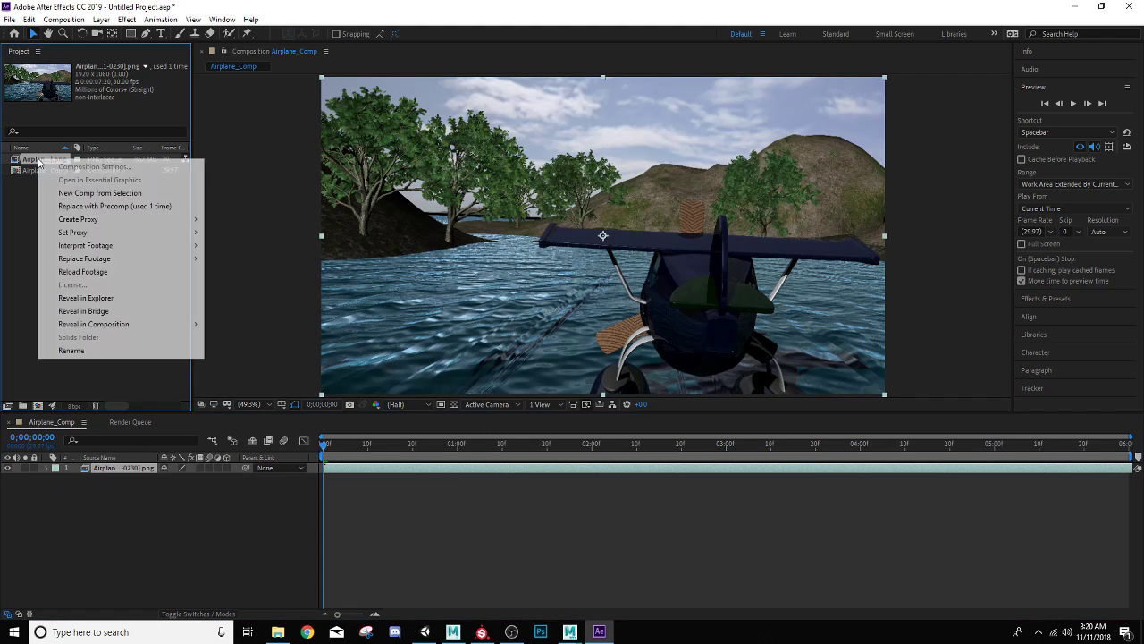
click(96, 350)
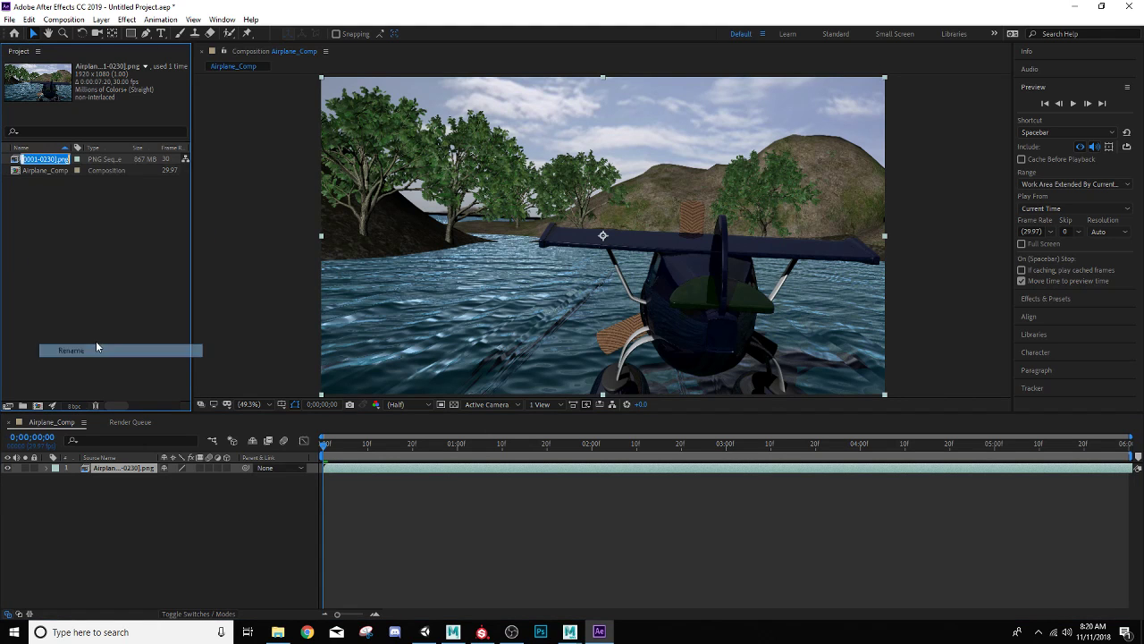
text(Sh)
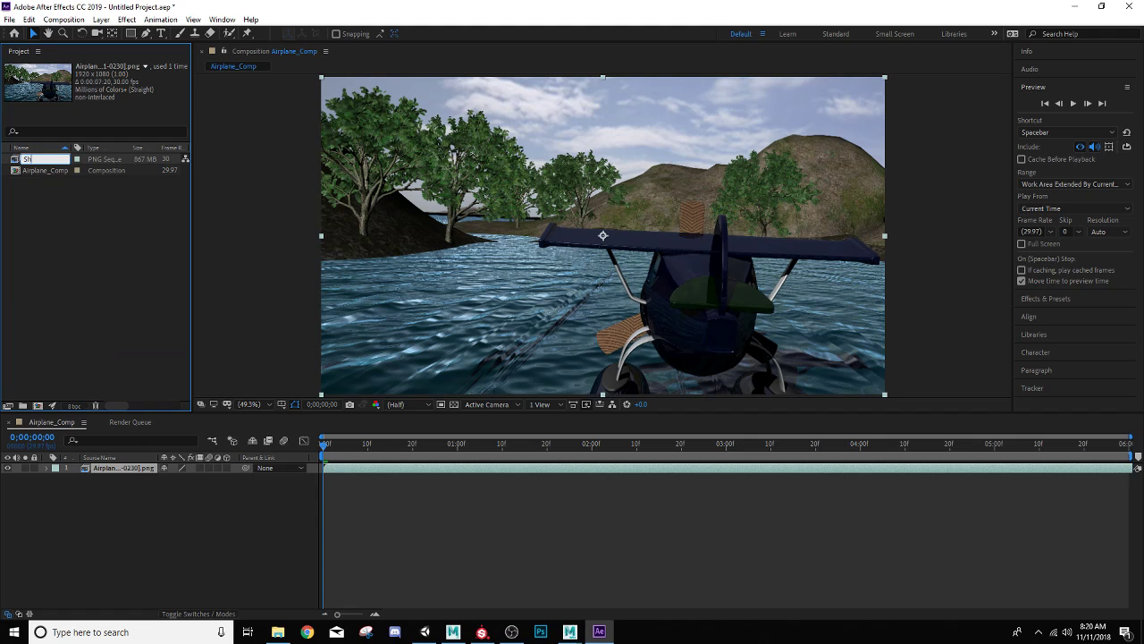
text(ot_1)
key(Return)
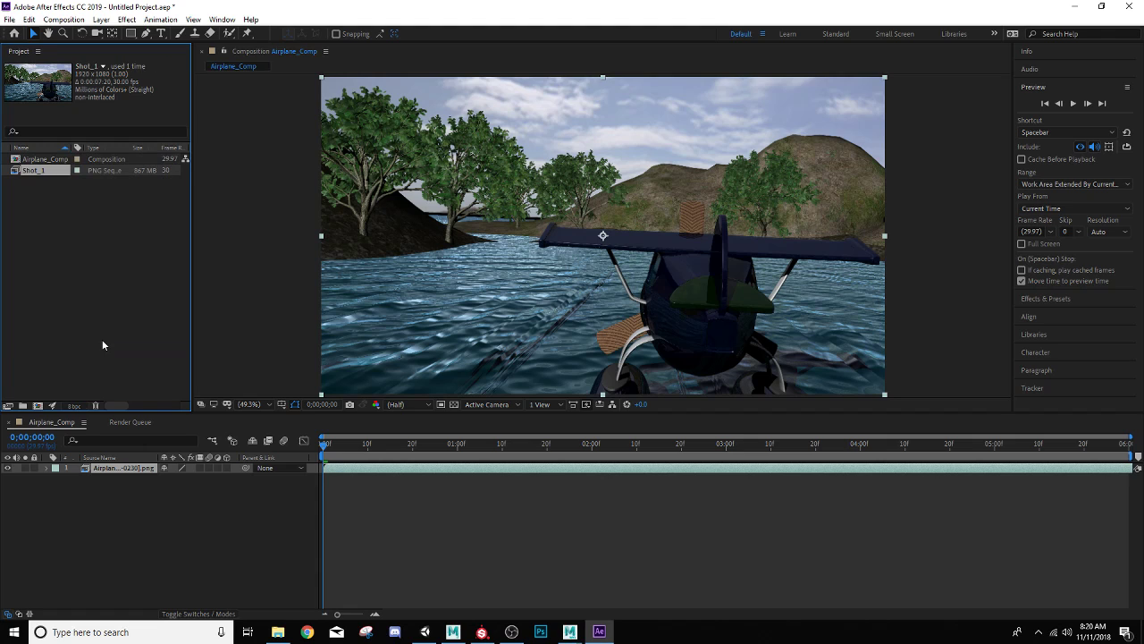
right_click(95, 161)
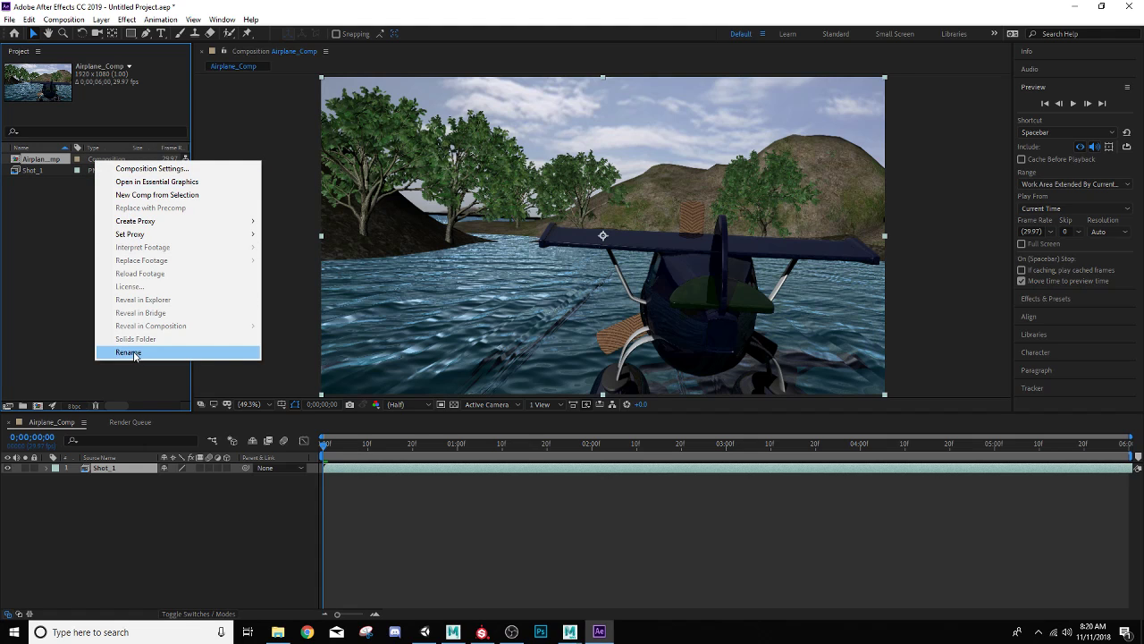
click(36, 315)
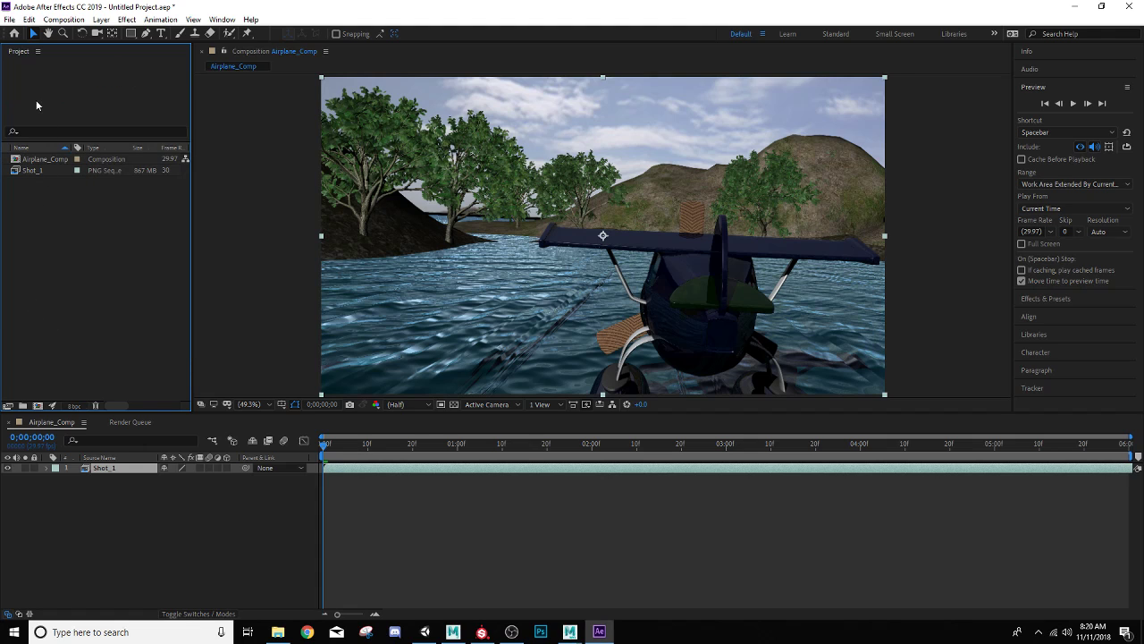
Import the PNG sequence starting at frame 0100 from the images/Shot2 folder as footage.
click(9, 18)
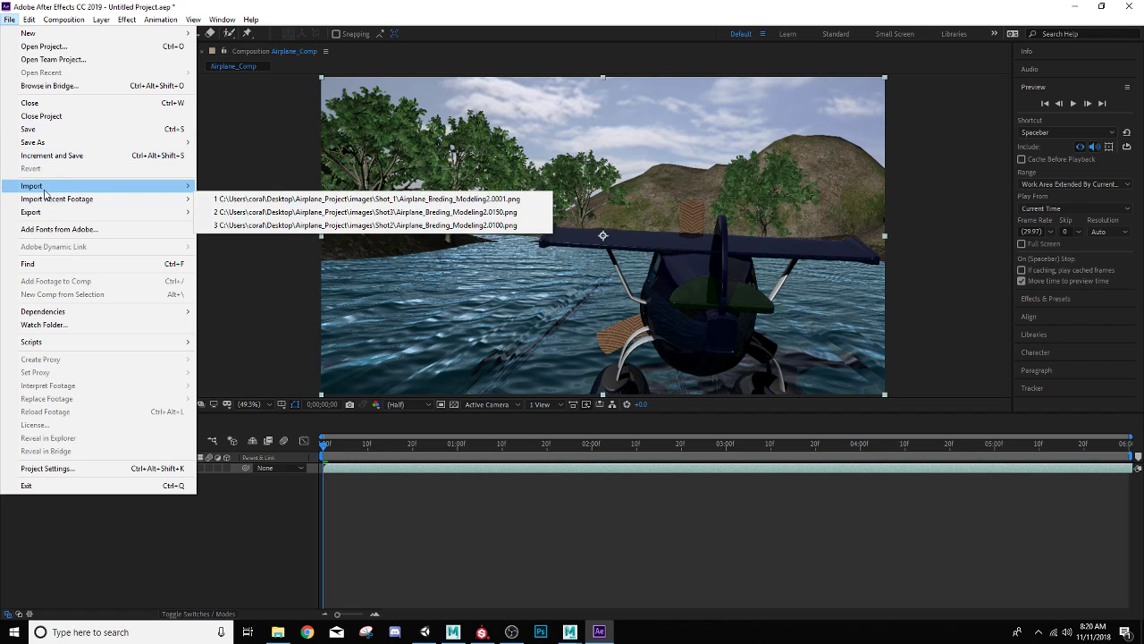
mouse_move(84, 186)
click(215, 186)
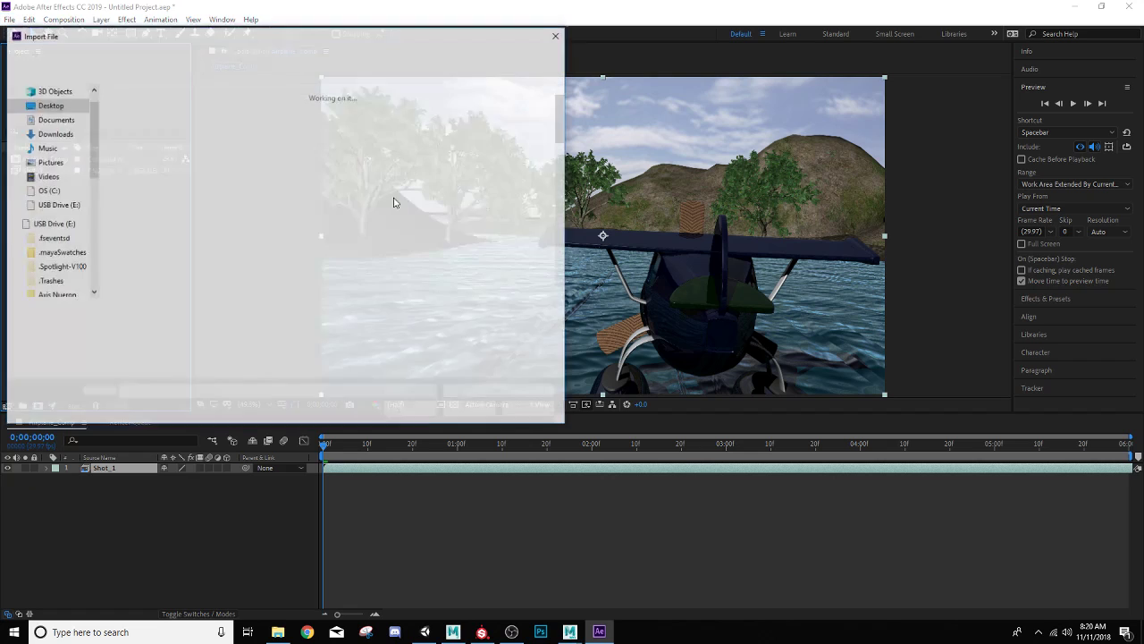
click(244, 54)
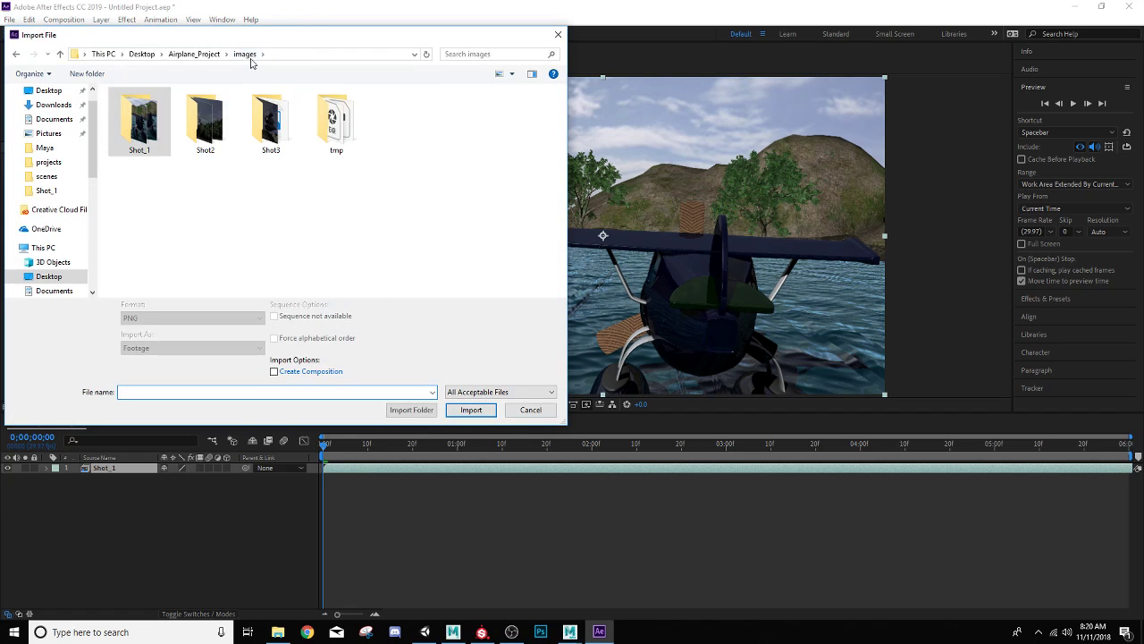
double_click(214, 130)
click(138, 109)
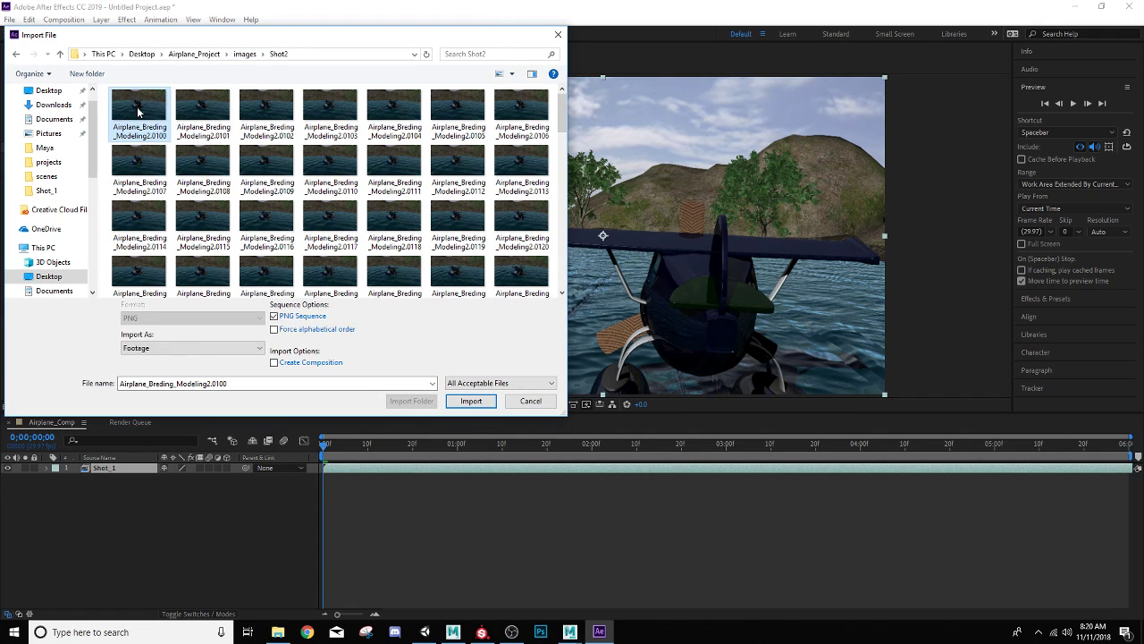
click(470, 401)
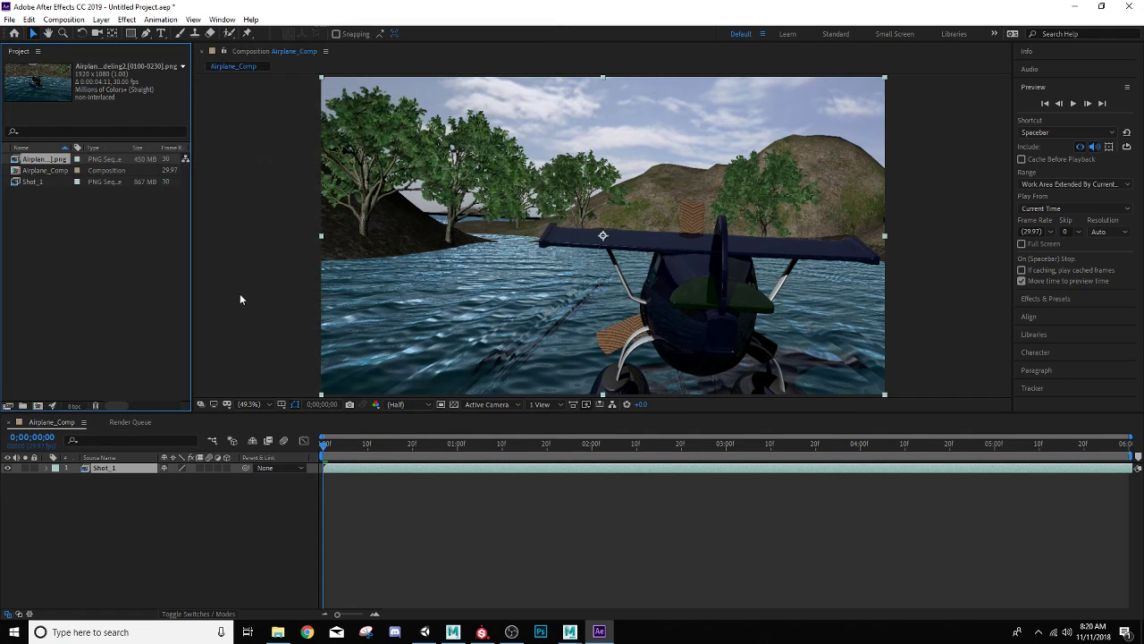
Rename the second imported PNG sequence as Shot2 and add it to the Airplane_Comp timeline beneath the Shot_1 layer.
right_click(46, 160)
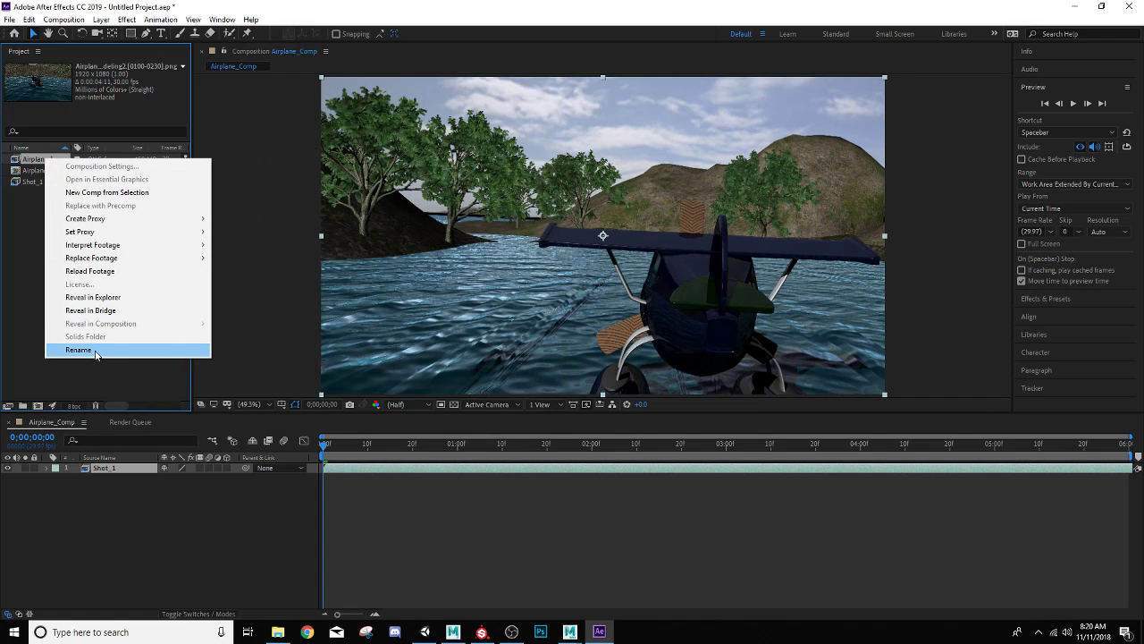
click(96, 350)
text(Shot2)
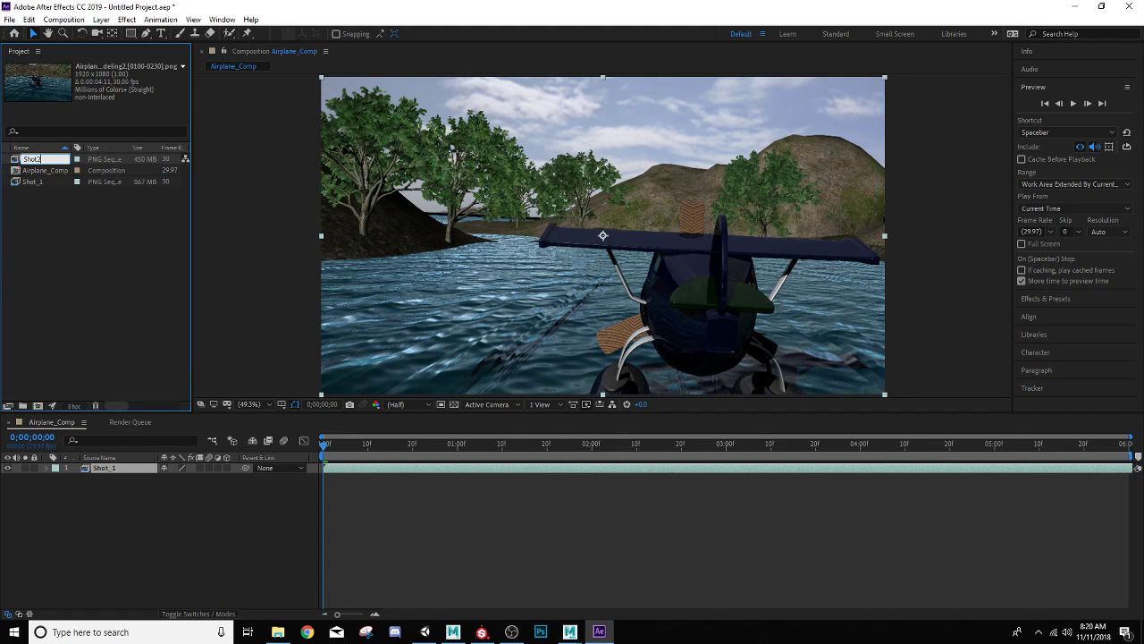
key(Return)
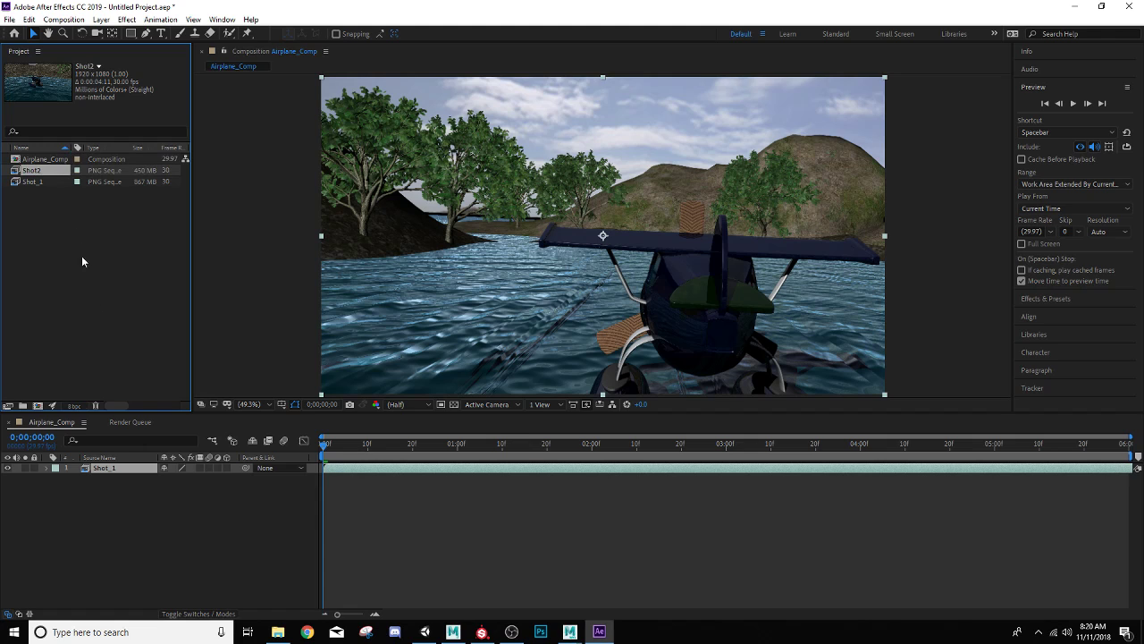
drag(51, 174, 89, 477)
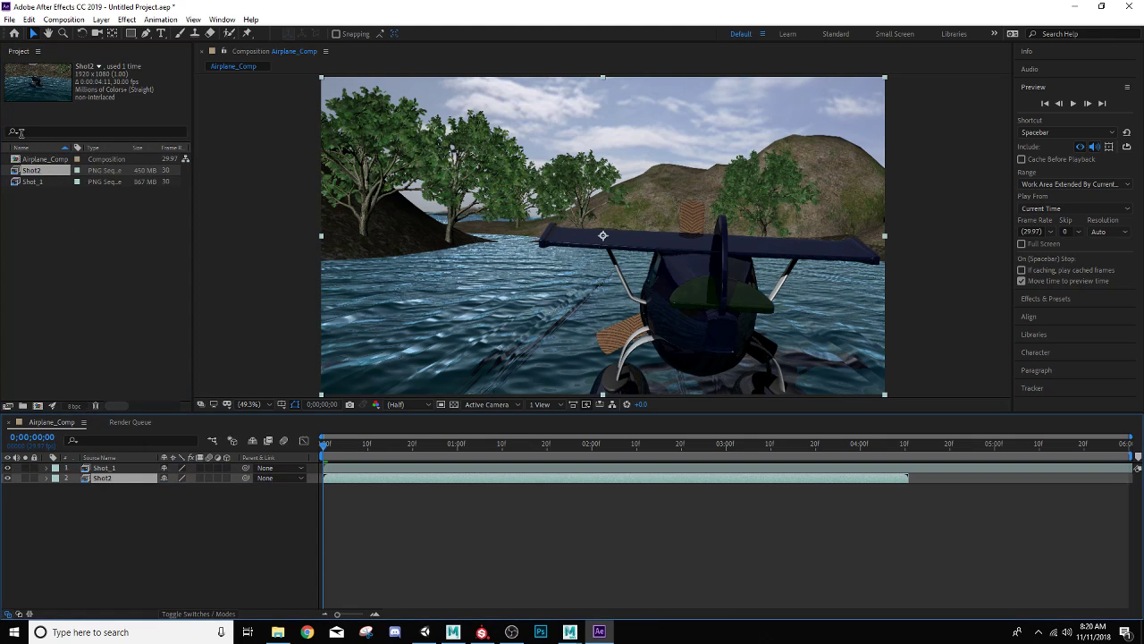
Import the PNG sequence starting at frame 0150 from the images/Shot3 folder as footage.
click(9, 20)
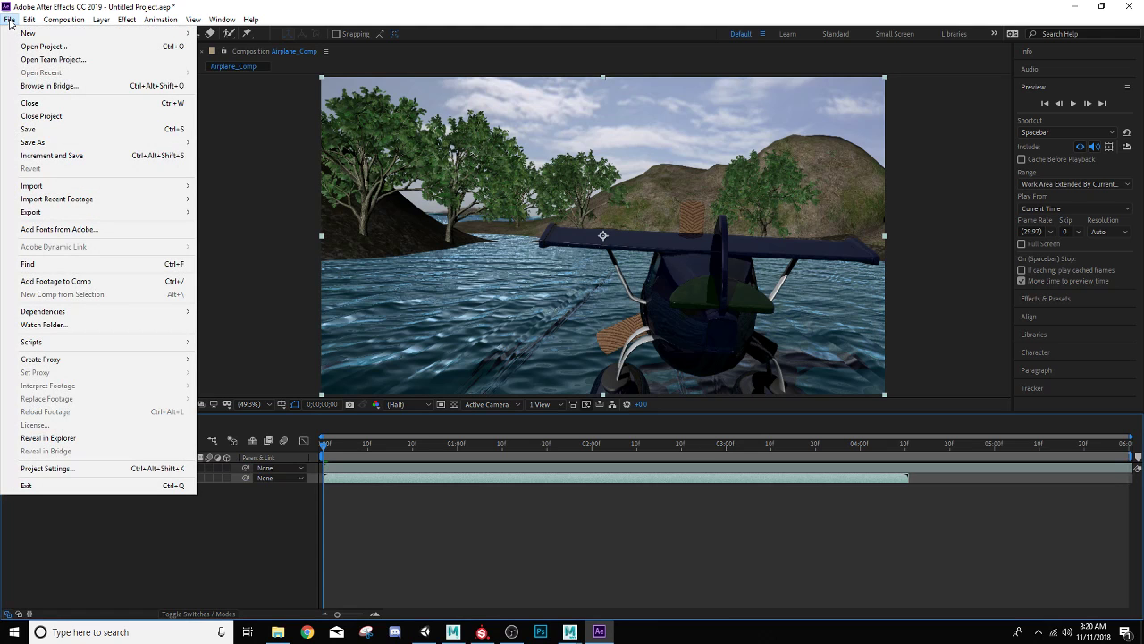
mouse_move(133, 190)
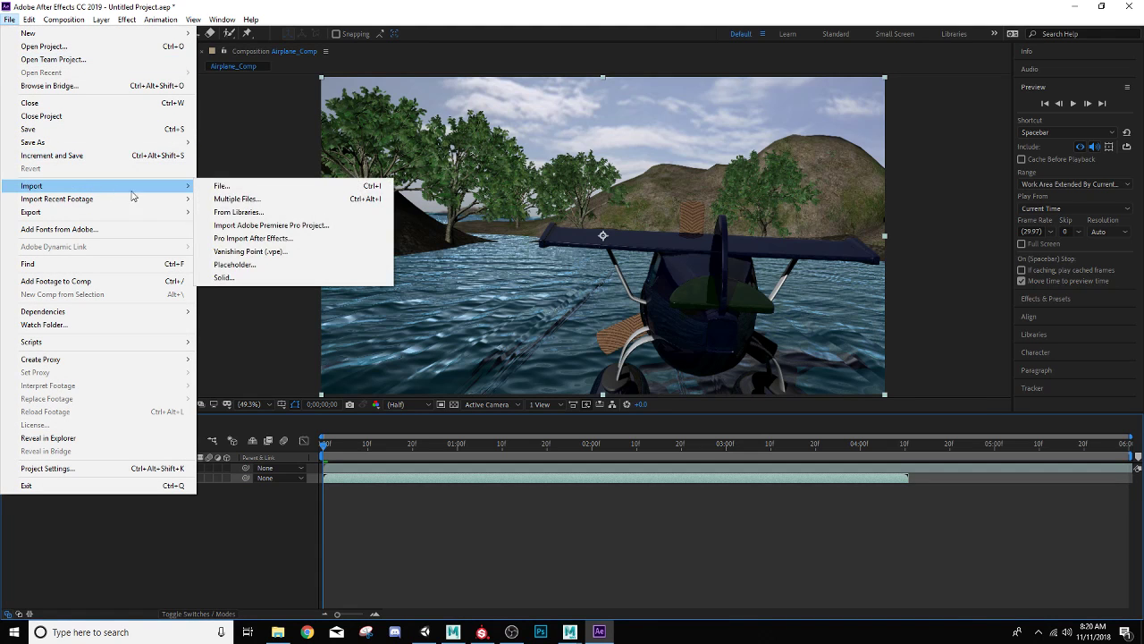
click(222, 187)
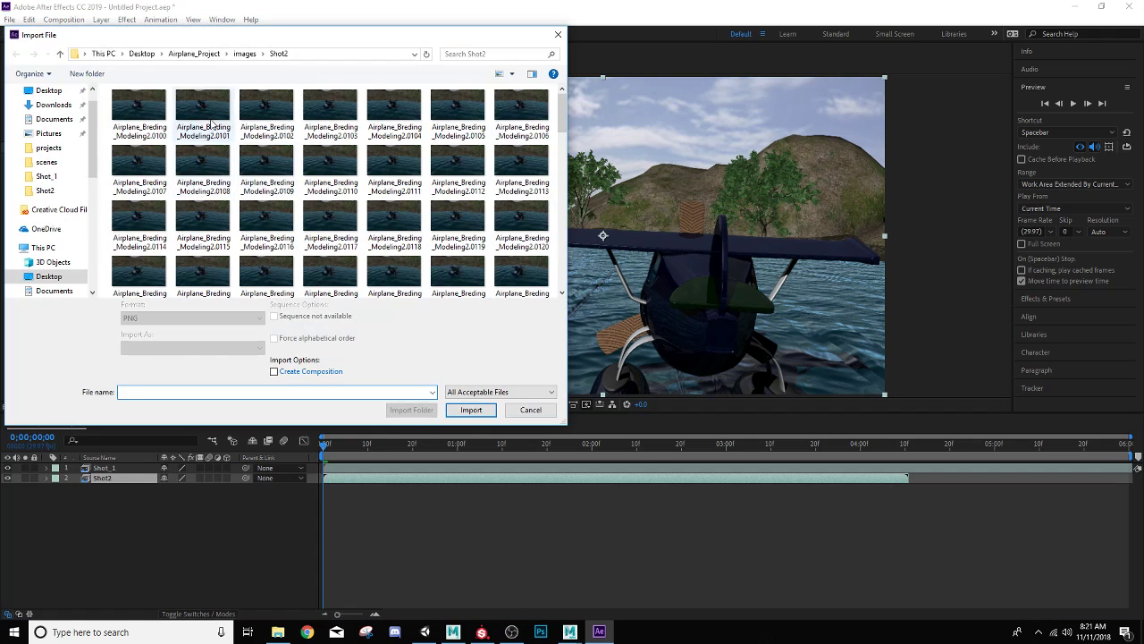
click(245, 53)
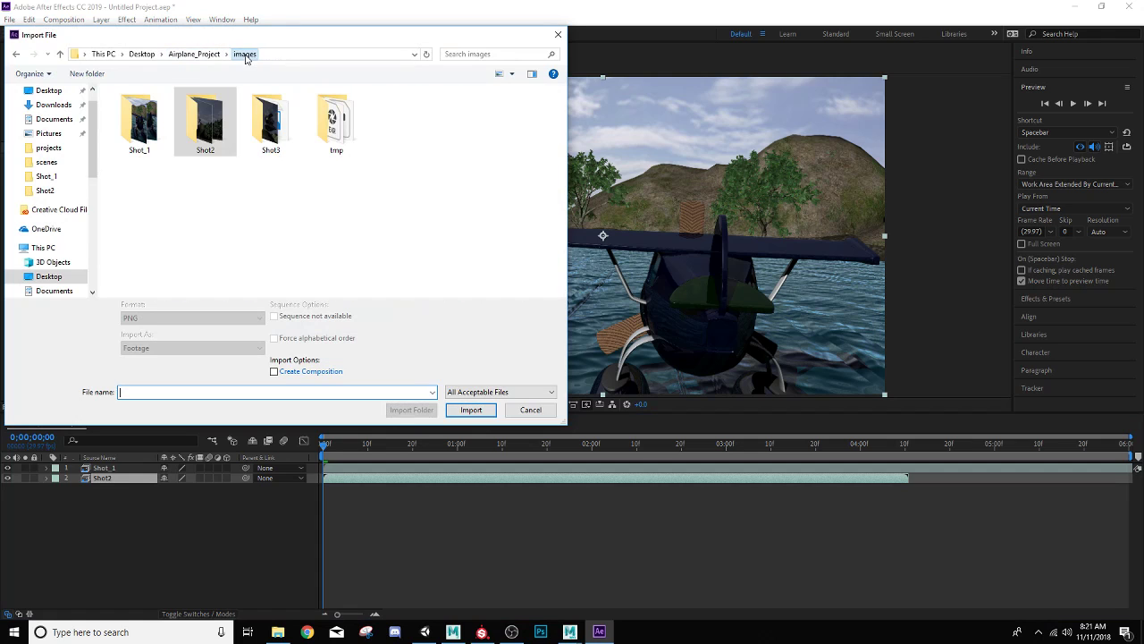
double_click(268, 125)
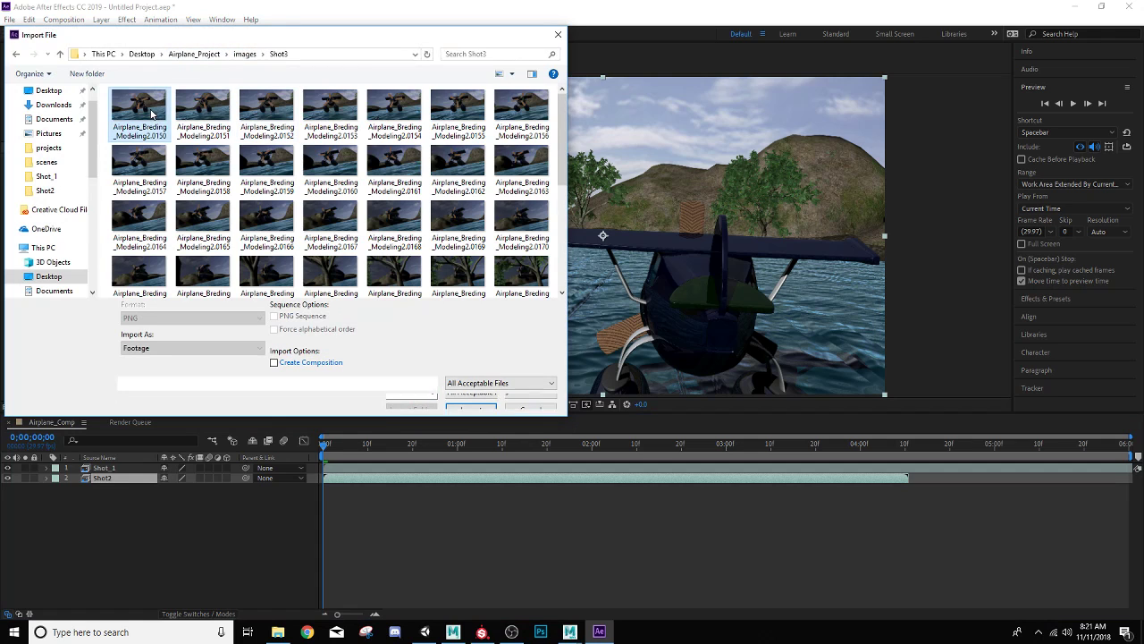
click(471, 401)
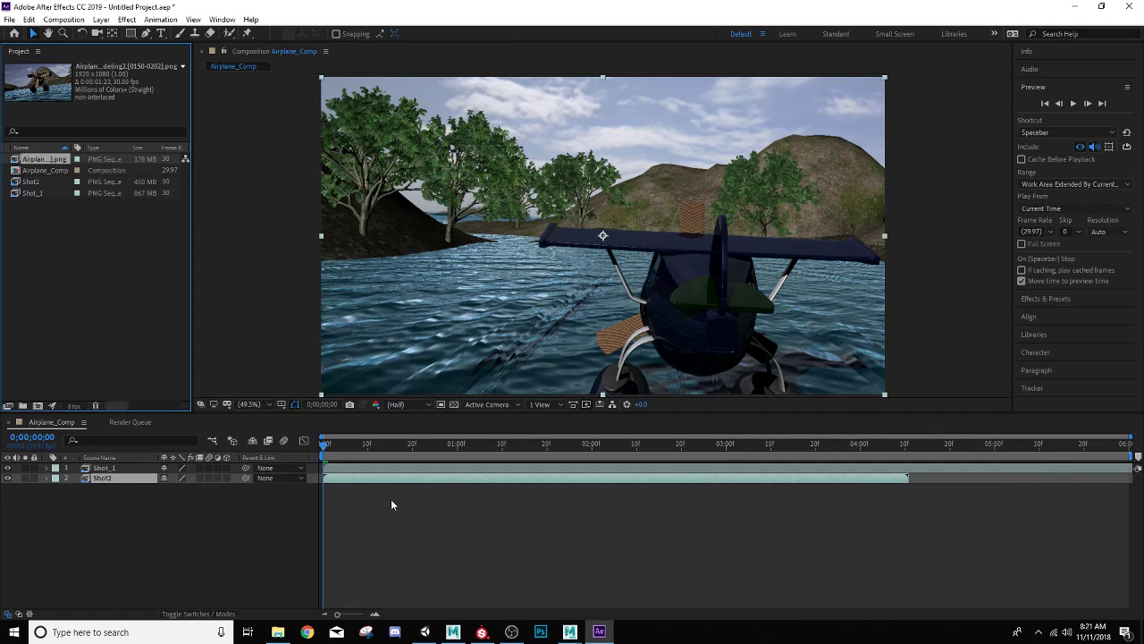
Set the Airplane_Comp duration to 12 seconds and extend the visible timeline range to the full composition.
click(68, 22)
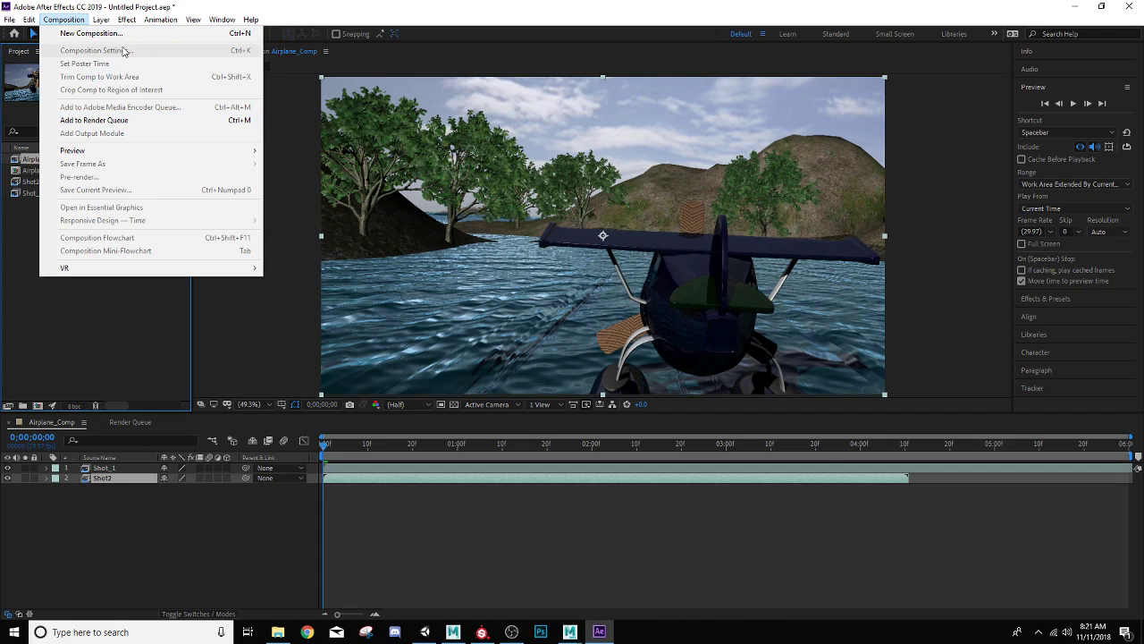
click(39, 296)
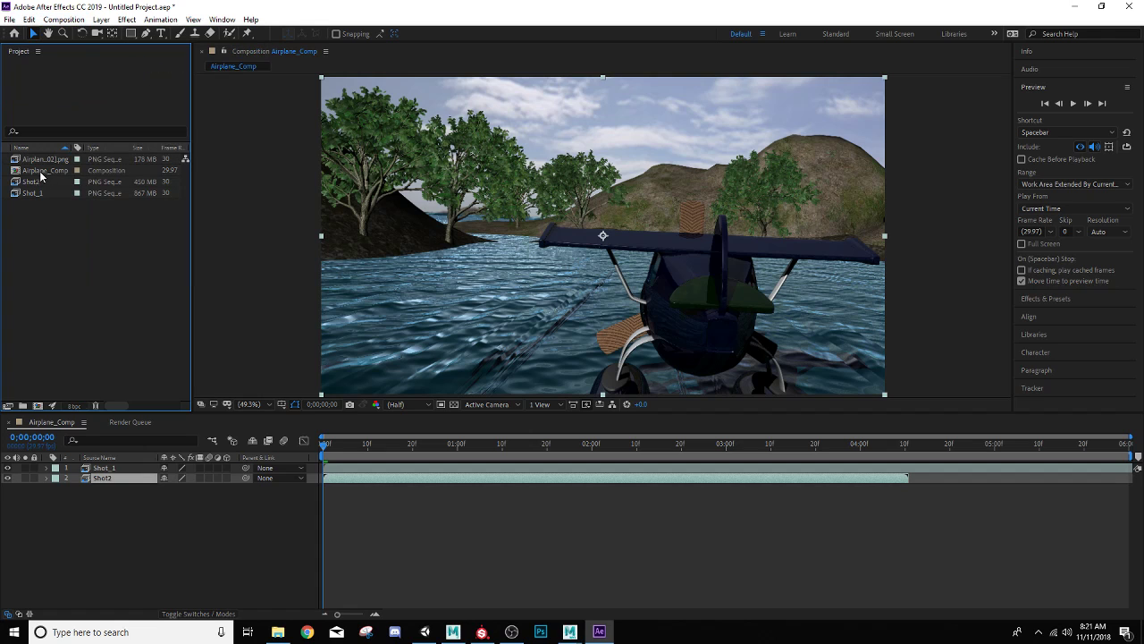
click(40, 177)
click(65, 20)
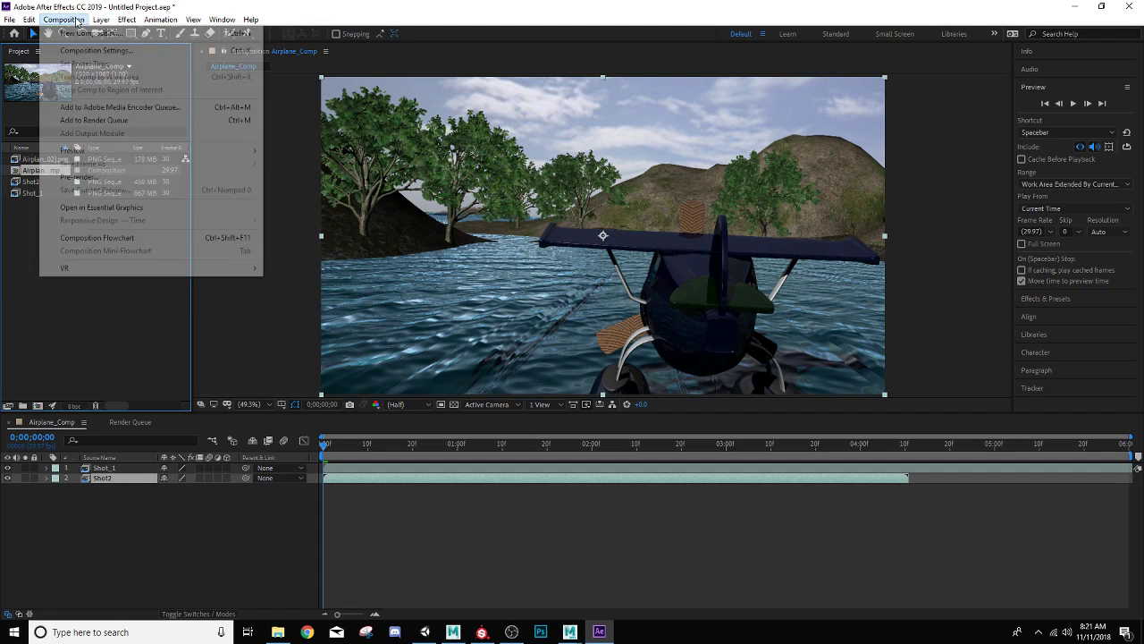
click(96, 50)
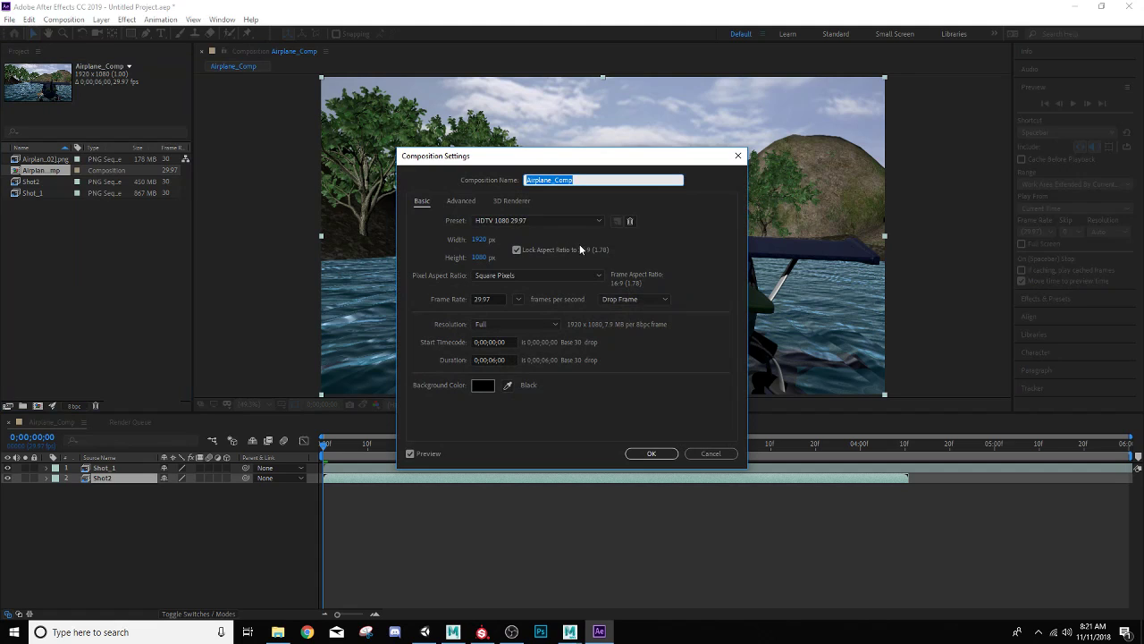
click(495, 359)
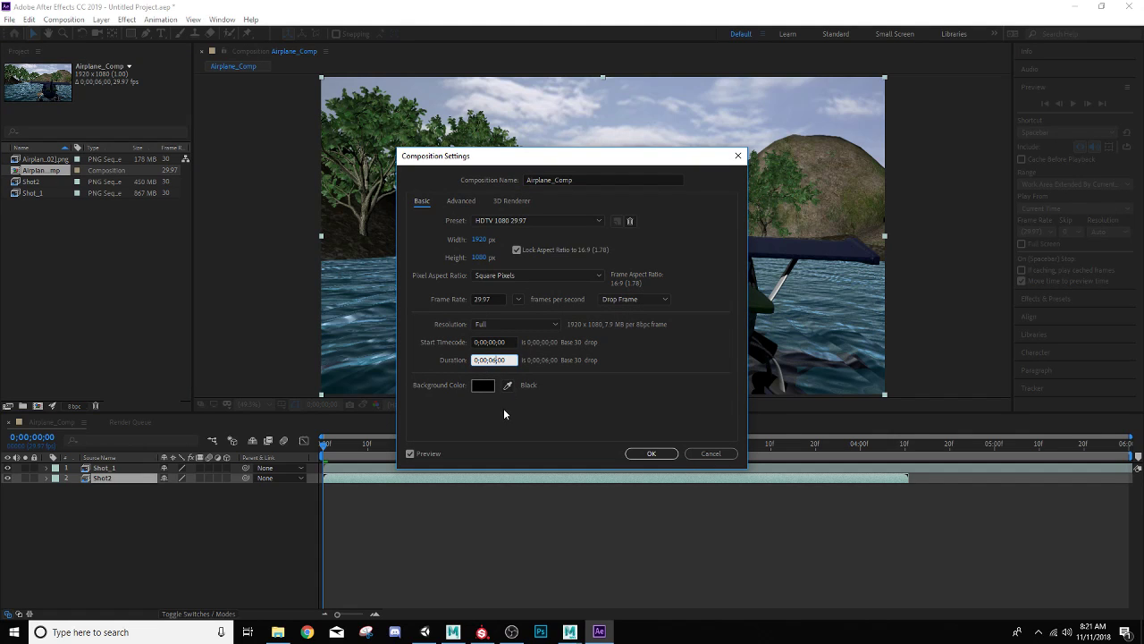
key(BackSpace)
key(BackSpace)
key(BackSpace)
text(12)
click(640, 453)
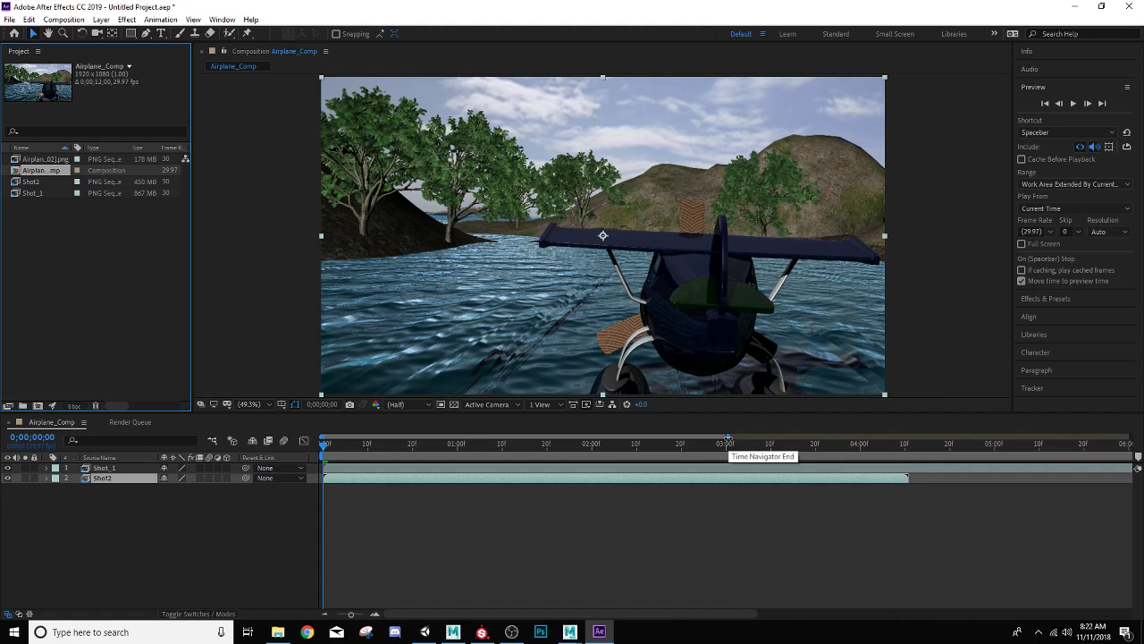
drag(729, 444, 1140, 485)
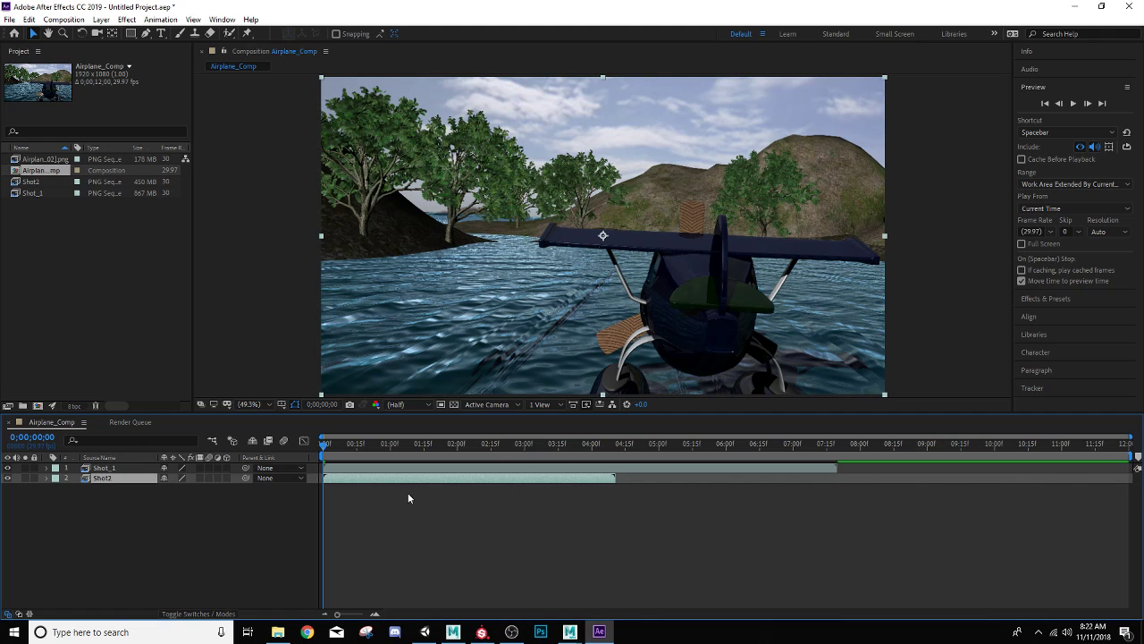
Rename the third imported PNG sequence as Shot3 and add it to the Airplane_Comp timeline beneath the Shot2 layer.
click(53, 161)
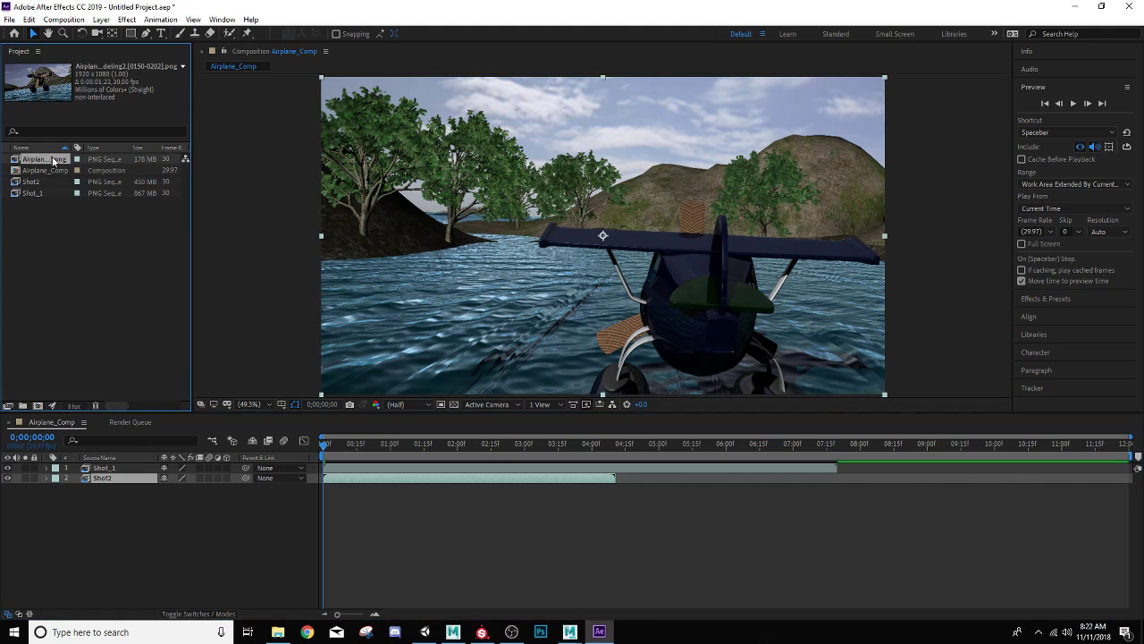
right_click(53, 160)
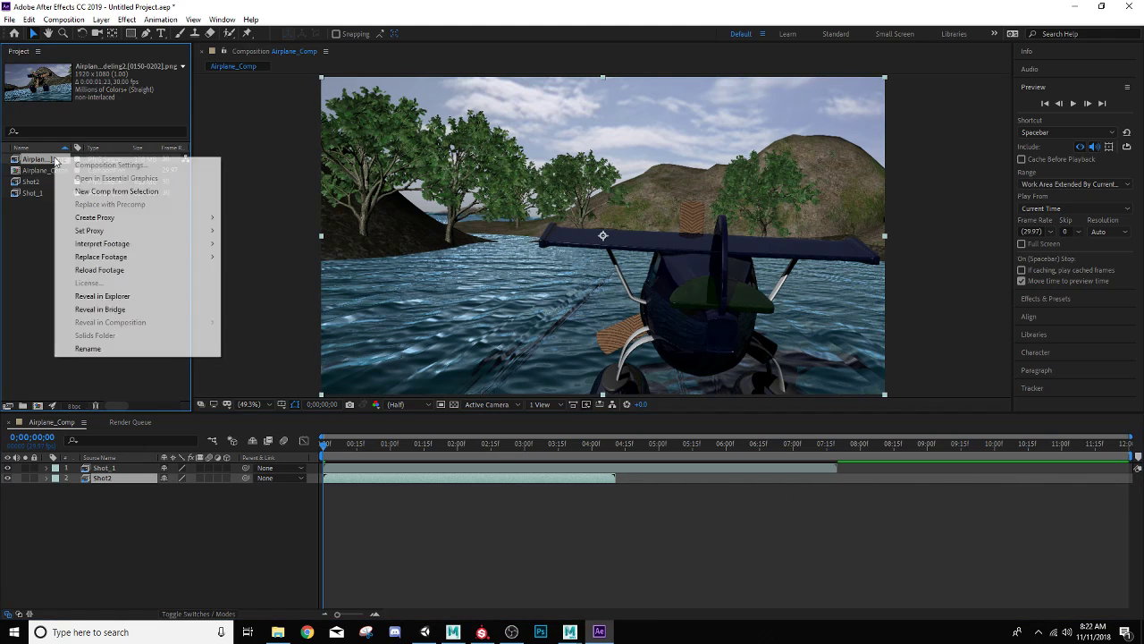
click(110, 349)
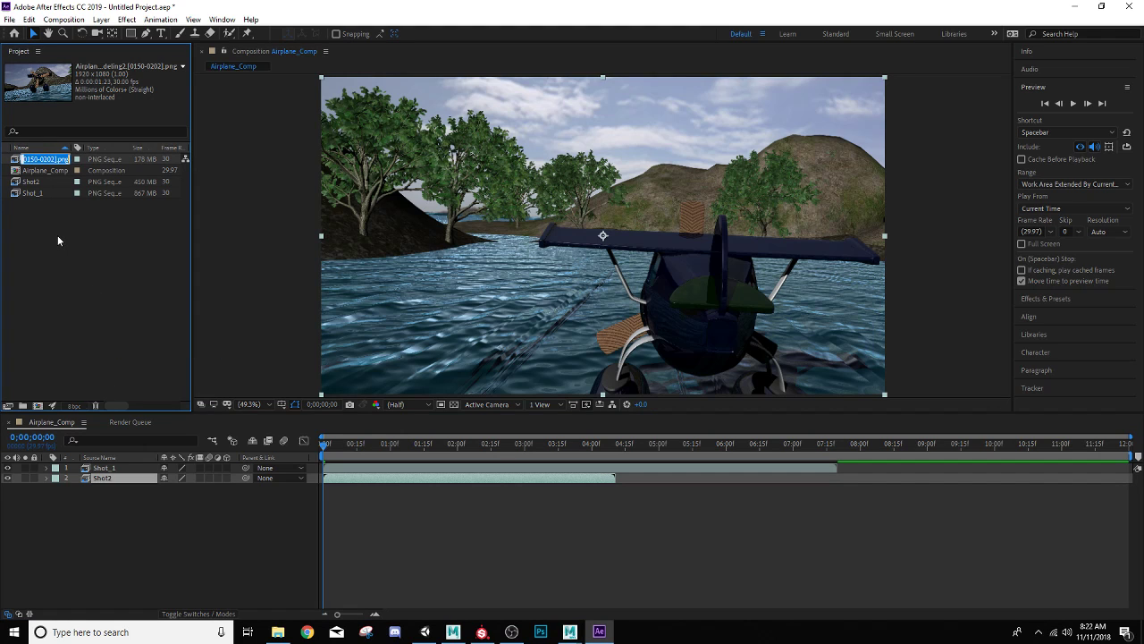
text(Shot3)
key(Return)
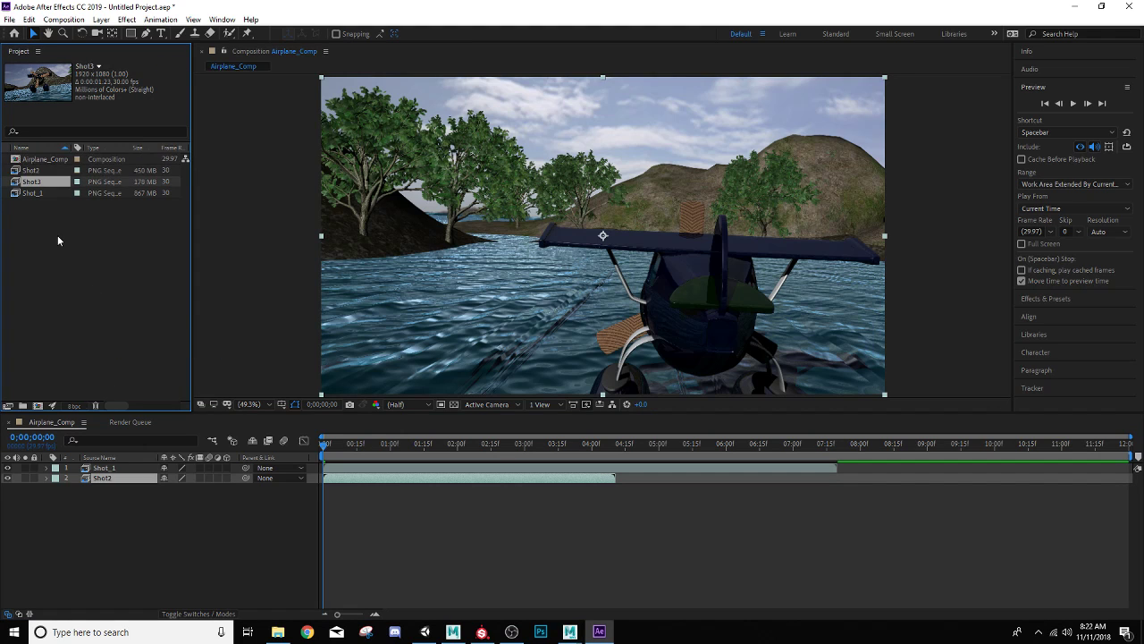
drag(40, 188, 111, 510)
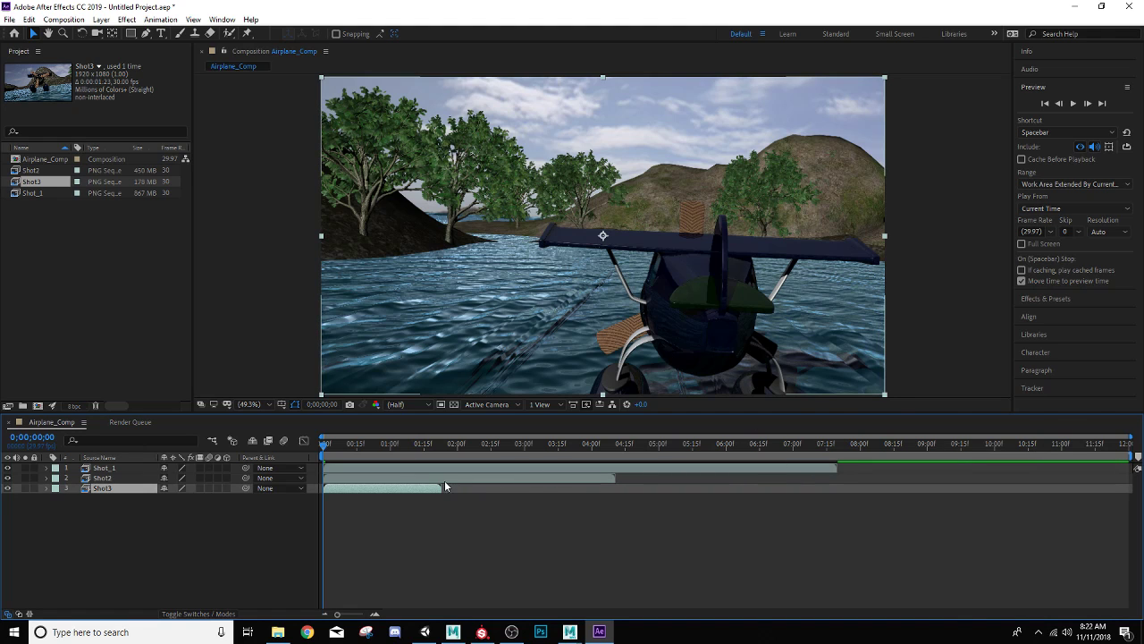
Stagger Shot2 and Shot3 along the timeline so each overlaps the end of the preceding shot, and preview the playback.
drag(434, 479, 878, 482)
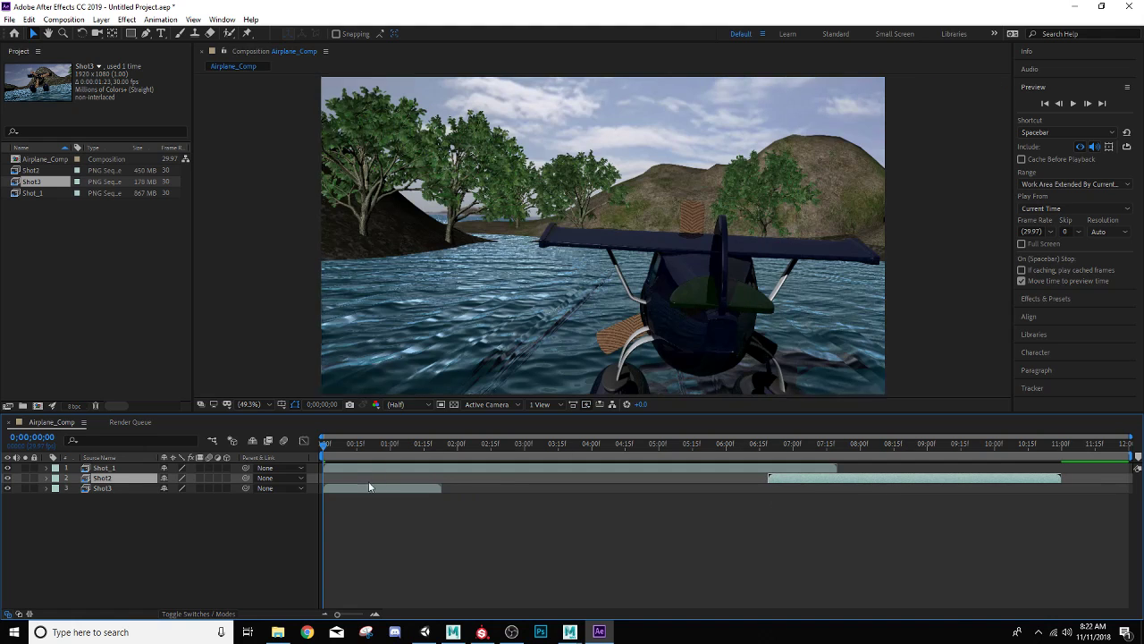
drag(369, 486, 1061, 489)
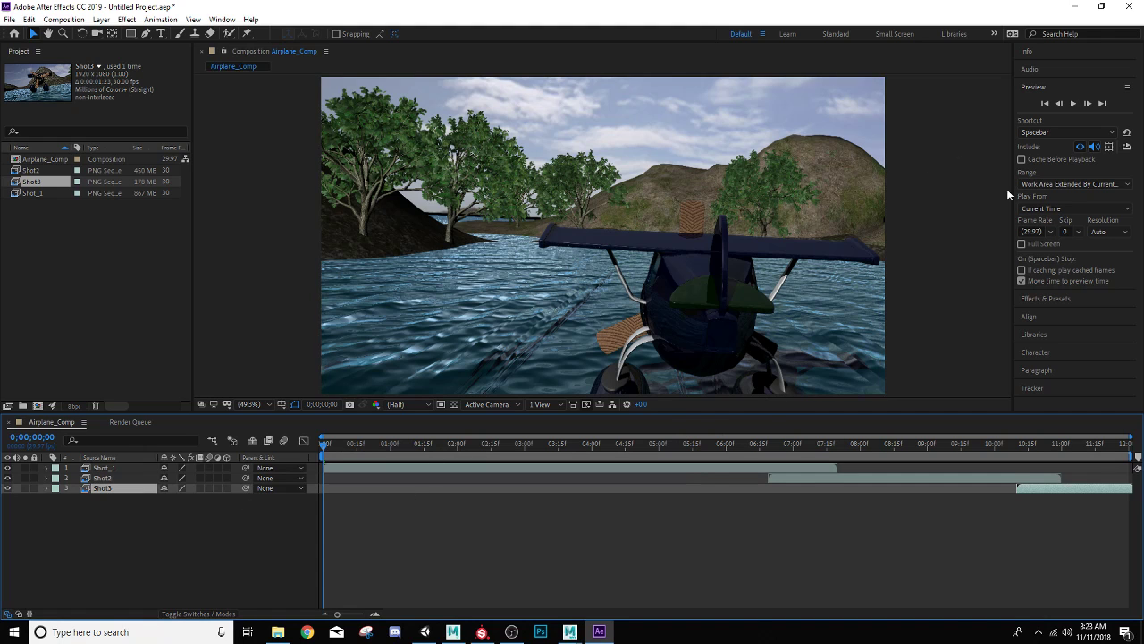
click(1073, 104)
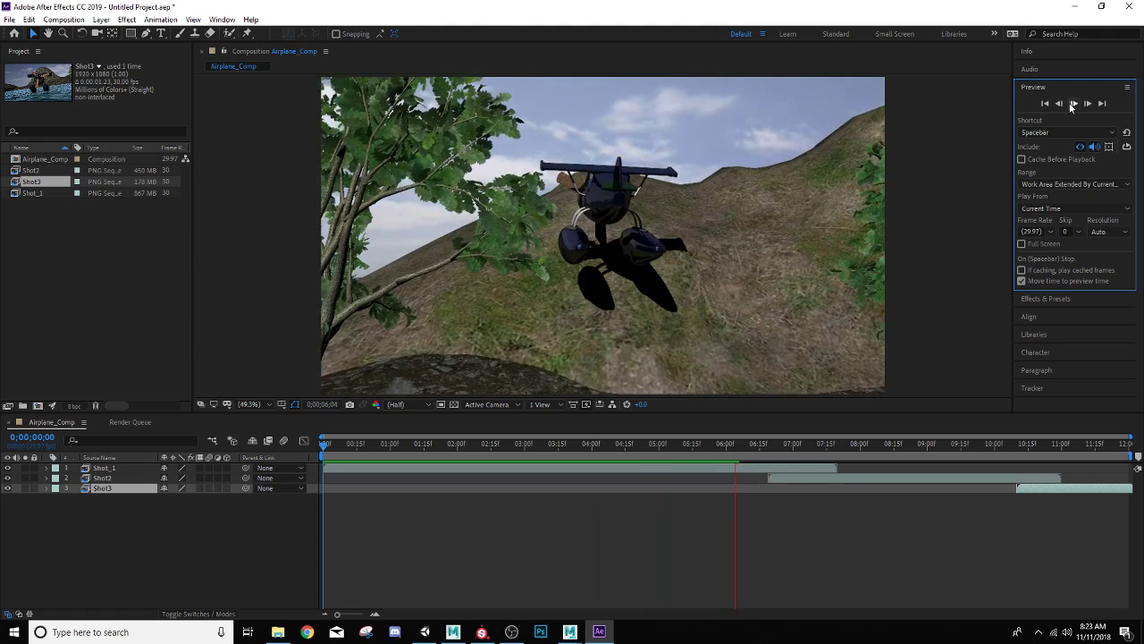
click(1075, 104)
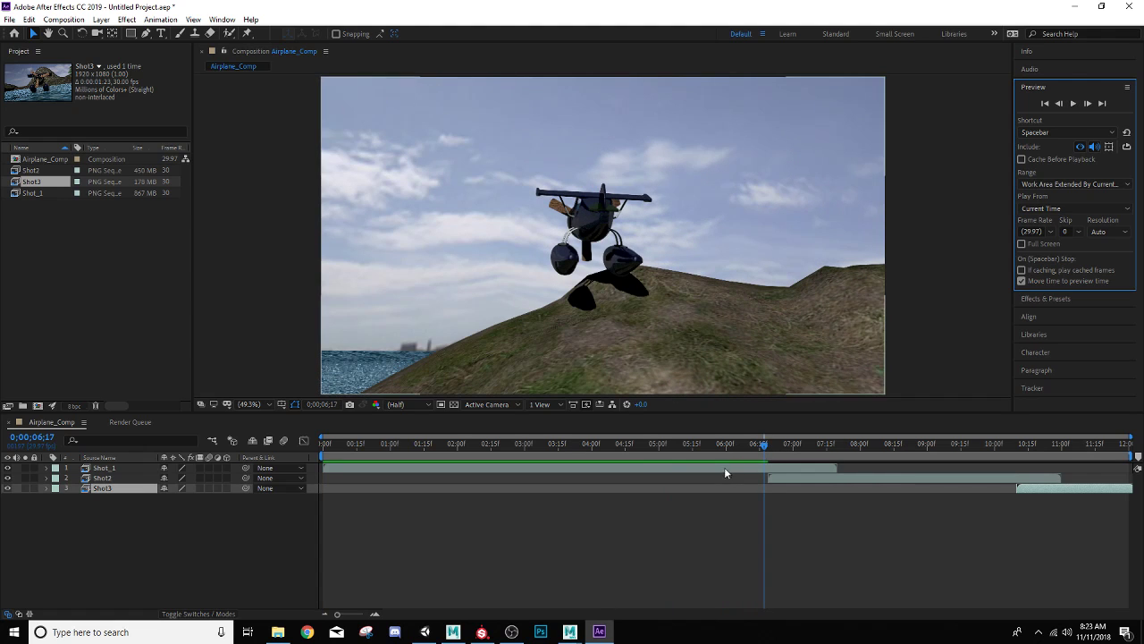
Shift the Shot_1 layer slightly earlier and trim its end to about 0;00;03;27.
drag(723, 468, 705, 471)
drag(761, 445, 476, 465)
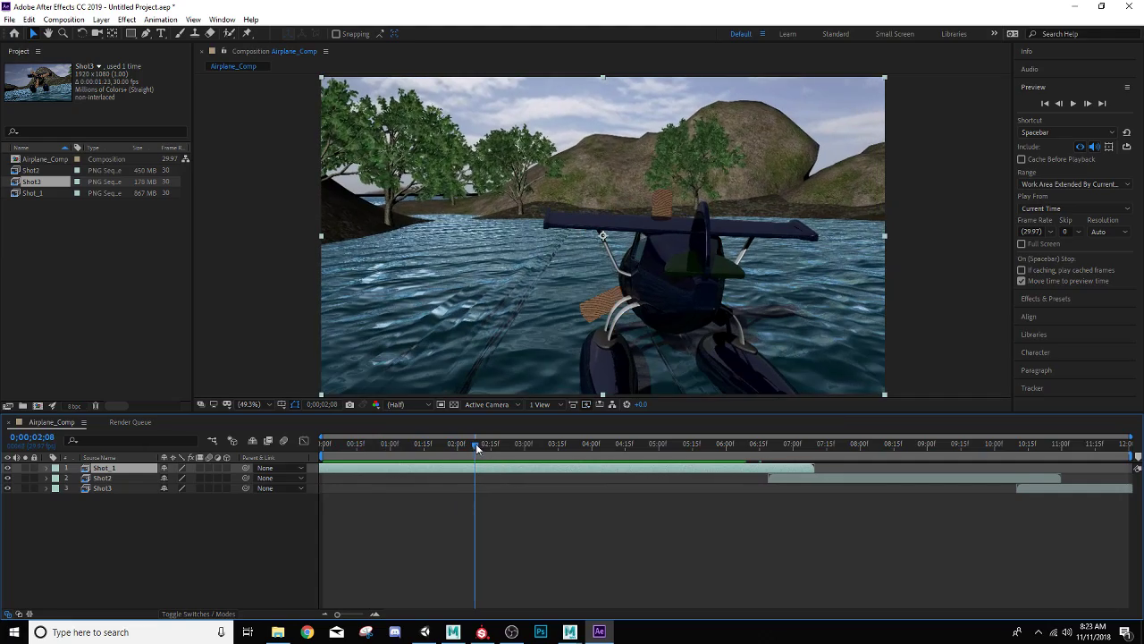
click(465, 445)
drag(465, 444, 586, 465)
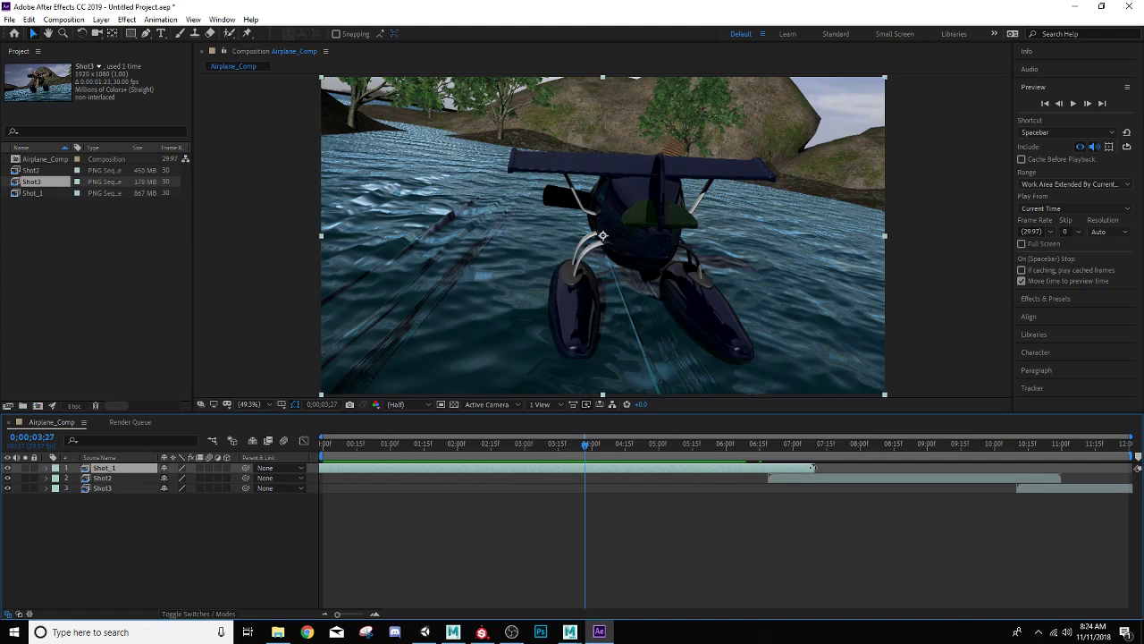
drag(813, 466, 585, 468)
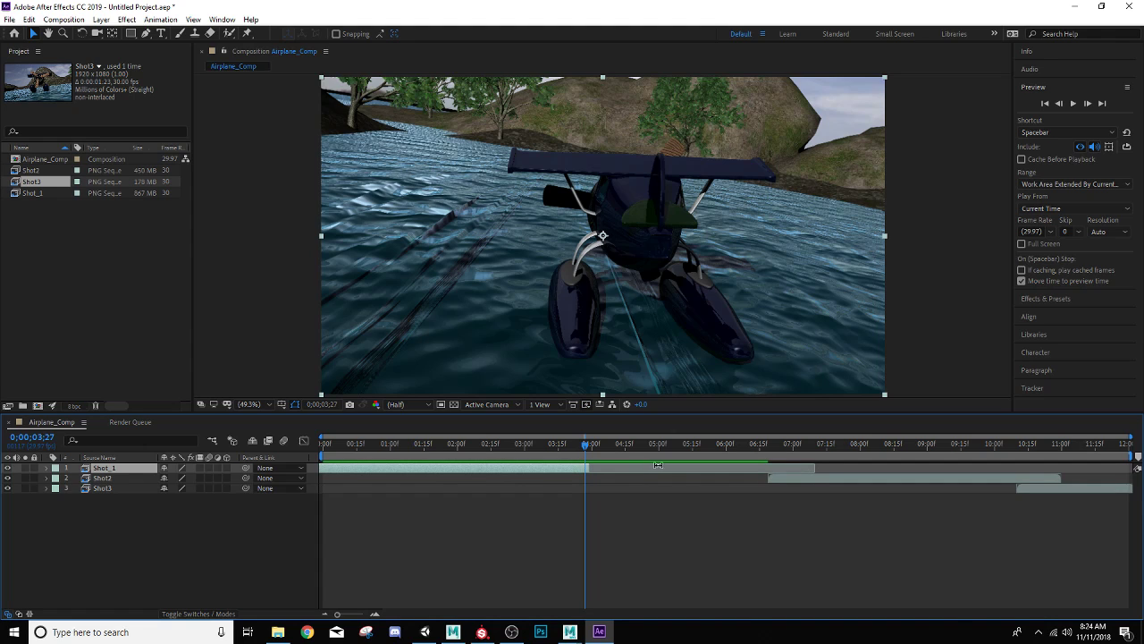
Move Shot2 to overlap the end of Shot_1, starting at about 0;00;03;08, and trim its end to about 0;00;05;26.
click(809, 479)
drag(809, 478, 633, 484)
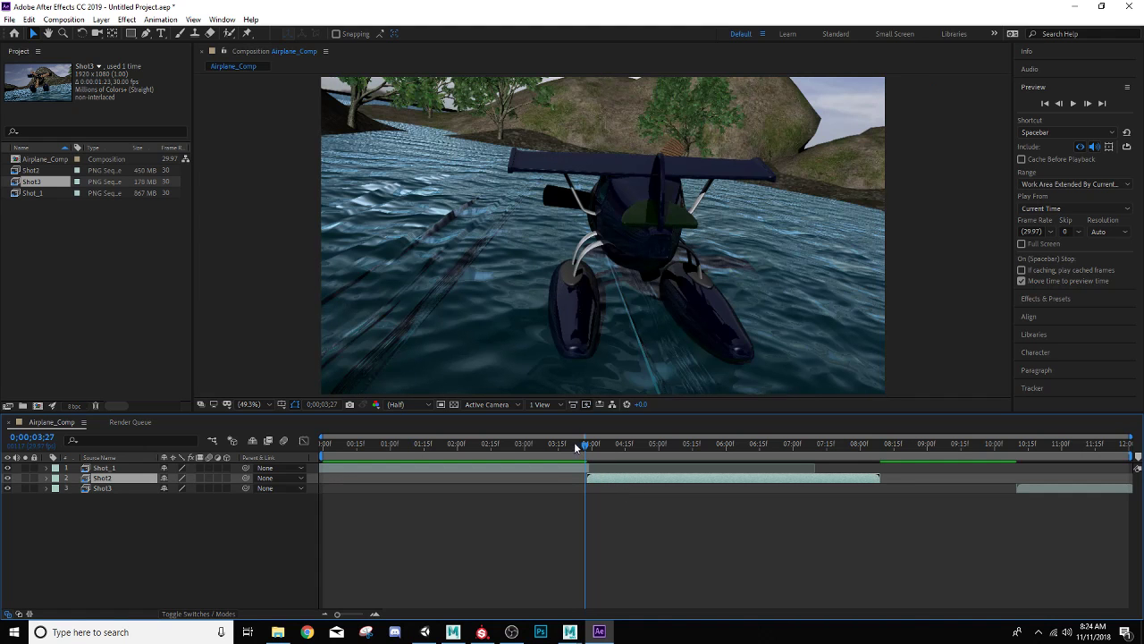
mouse_move(583, 440)
mouse_down()
mouse_move(575, 449)
mouse_move(657, 448)
mouse_move(628, 461)
mouse_move(658, 480)
mouse_move(628, 483)
mouse_move(633, 445)
mouse_move(581, 445)
mouse_move(595, 444)
mouse_up()
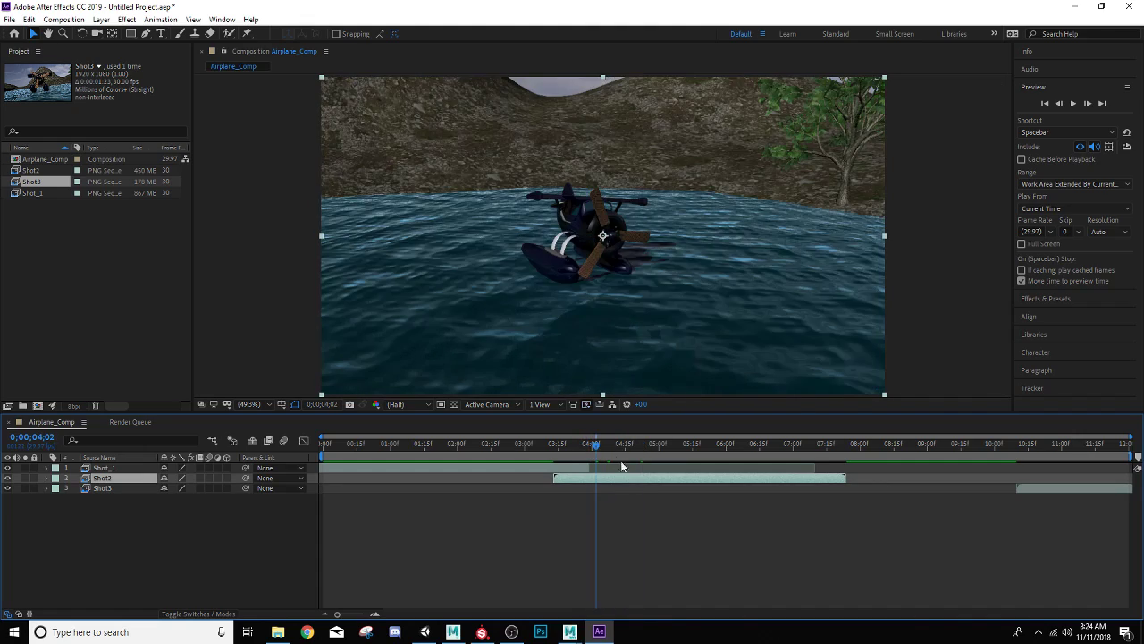
drag(634, 483, 628, 484)
drag(622, 483, 717, 471)
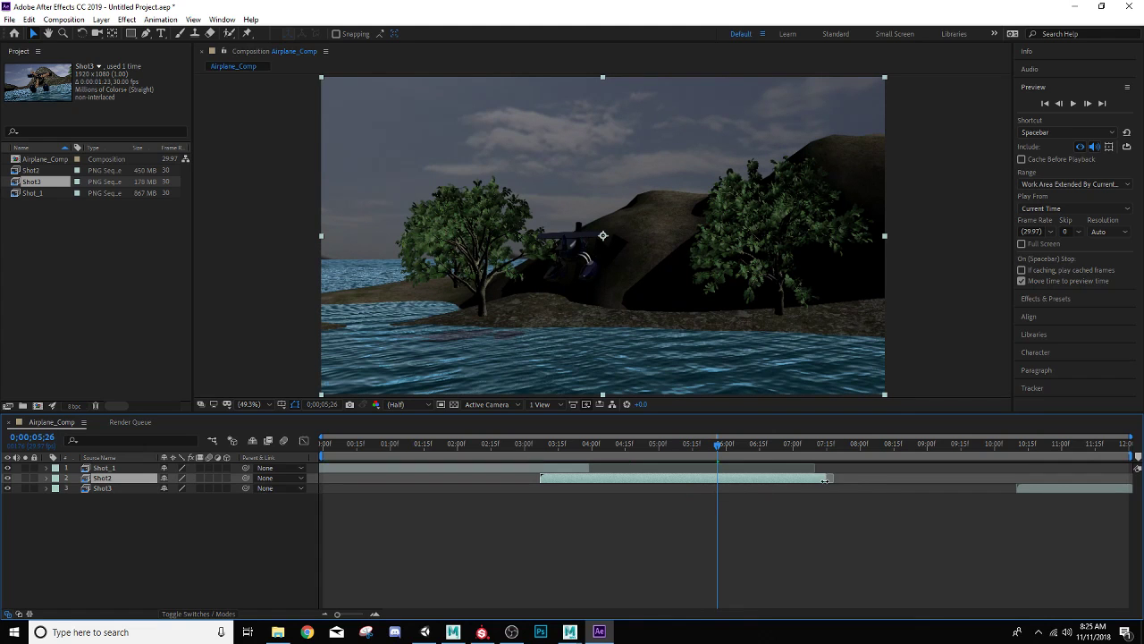
drag(831, 479, 720, 475)
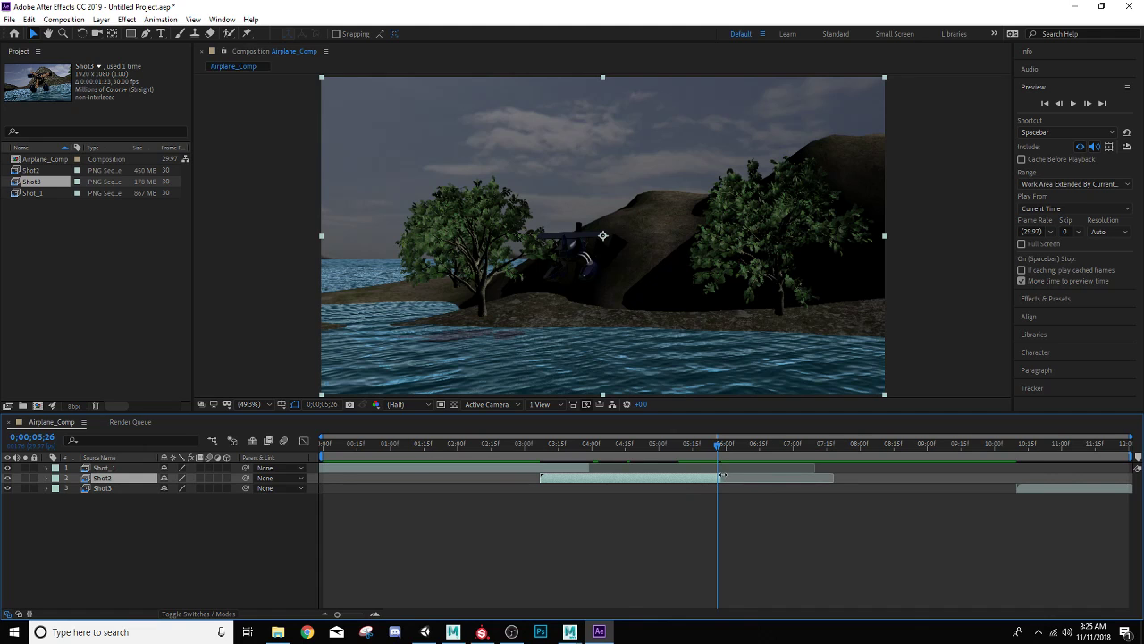
Move Shot3 earlier so it overlaps the end of Shot2, starting at about 0;00;05;18.
drag(1034, 491, 733, 493)
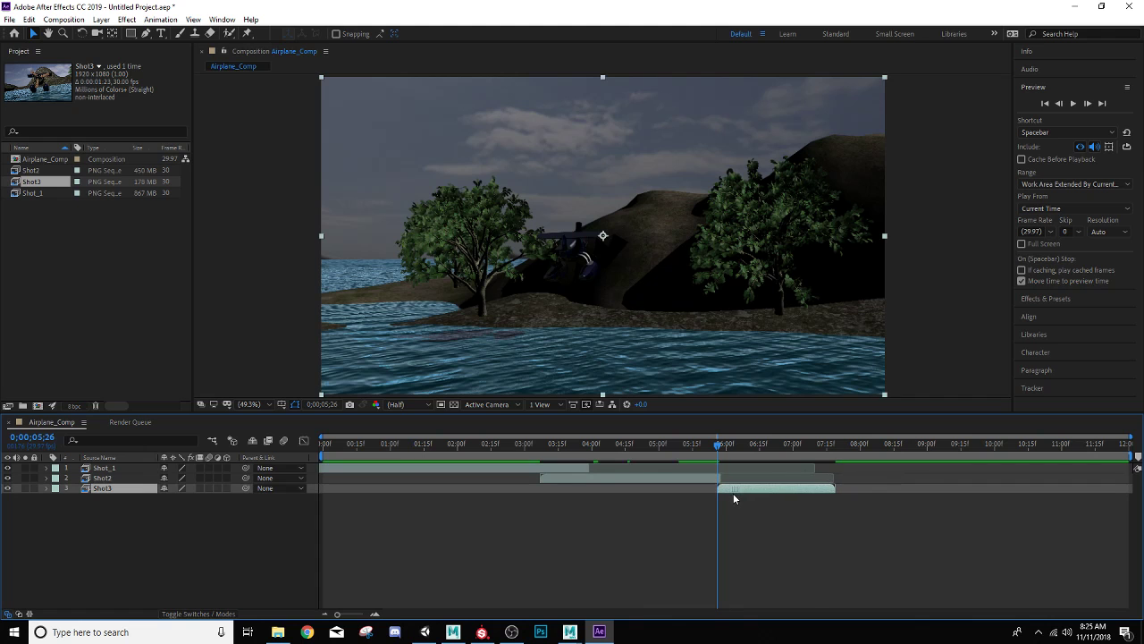
drag(720, 445, 725, 447)
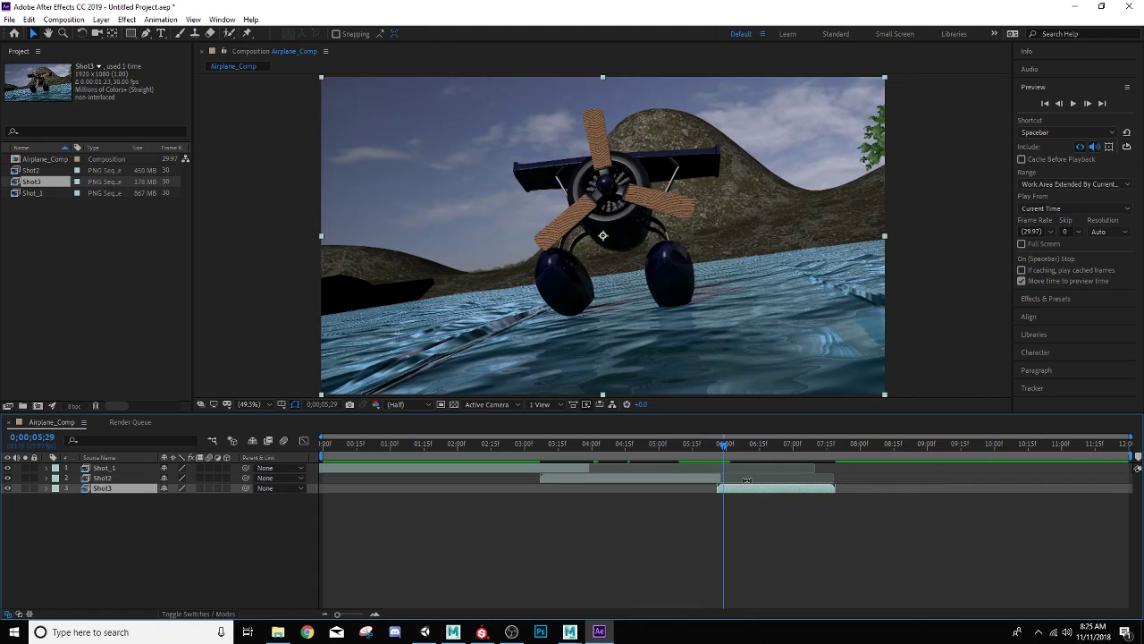
drag(749, 488, 731, 494)
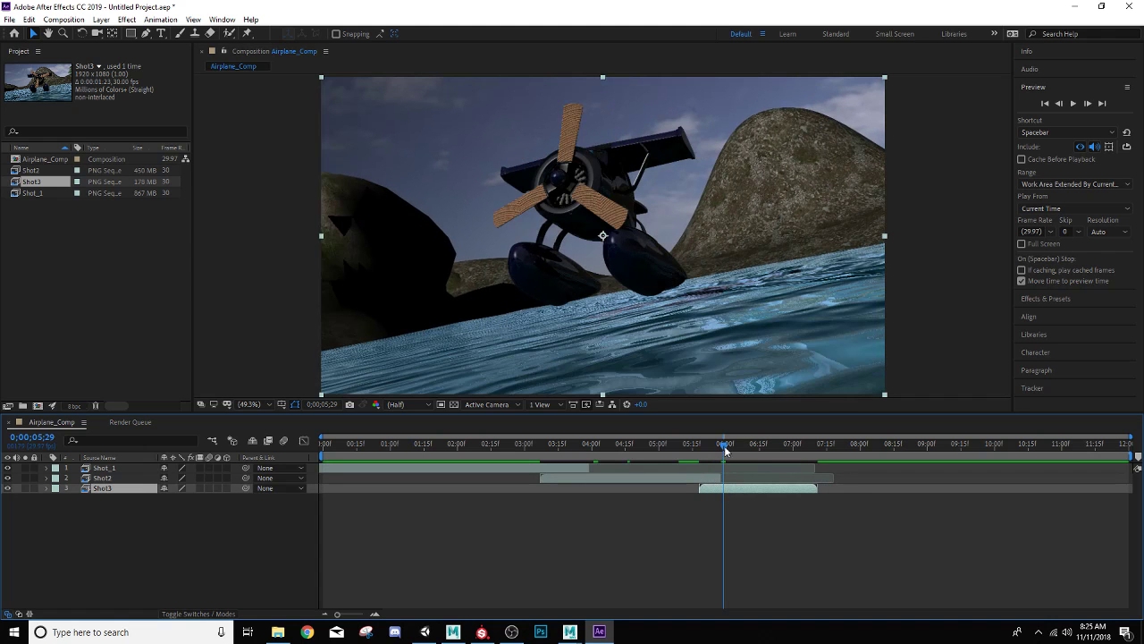
Return the current time to 0;00;00;00 and expand the Transform properties of the Shot_1 layer.
drag(724, 445, 318, 446)
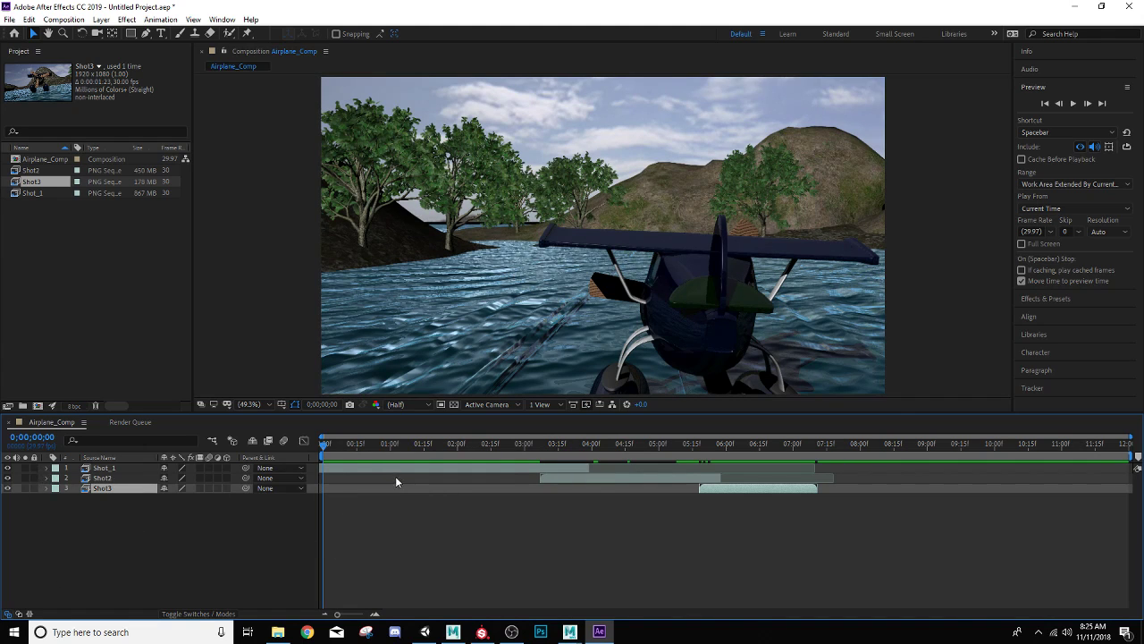
click(46, 468)
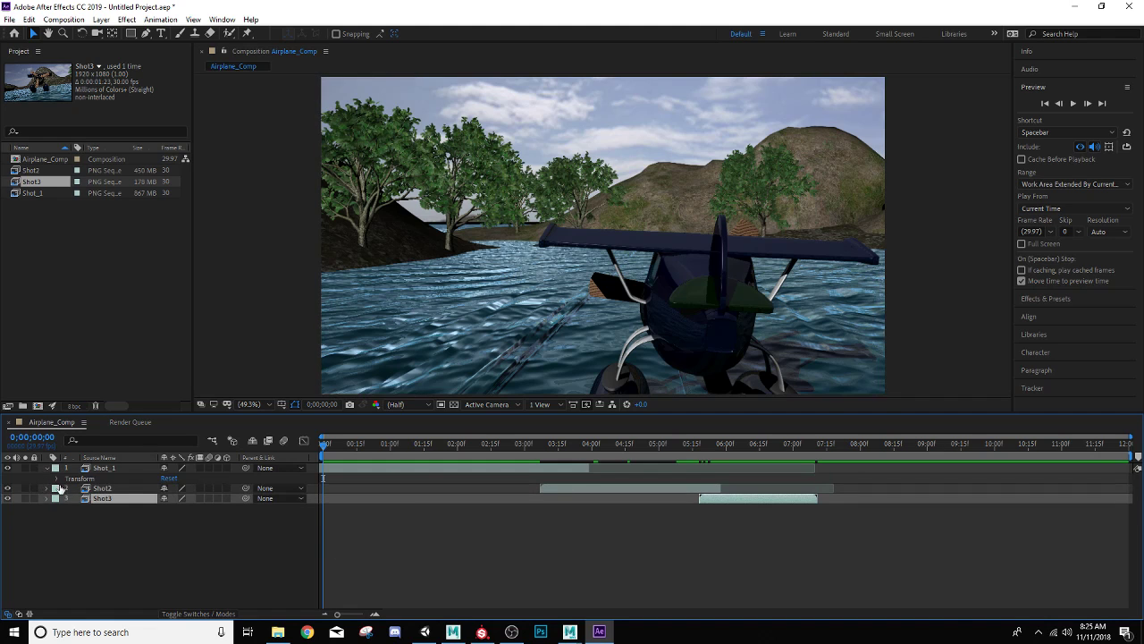
click(57, 479)
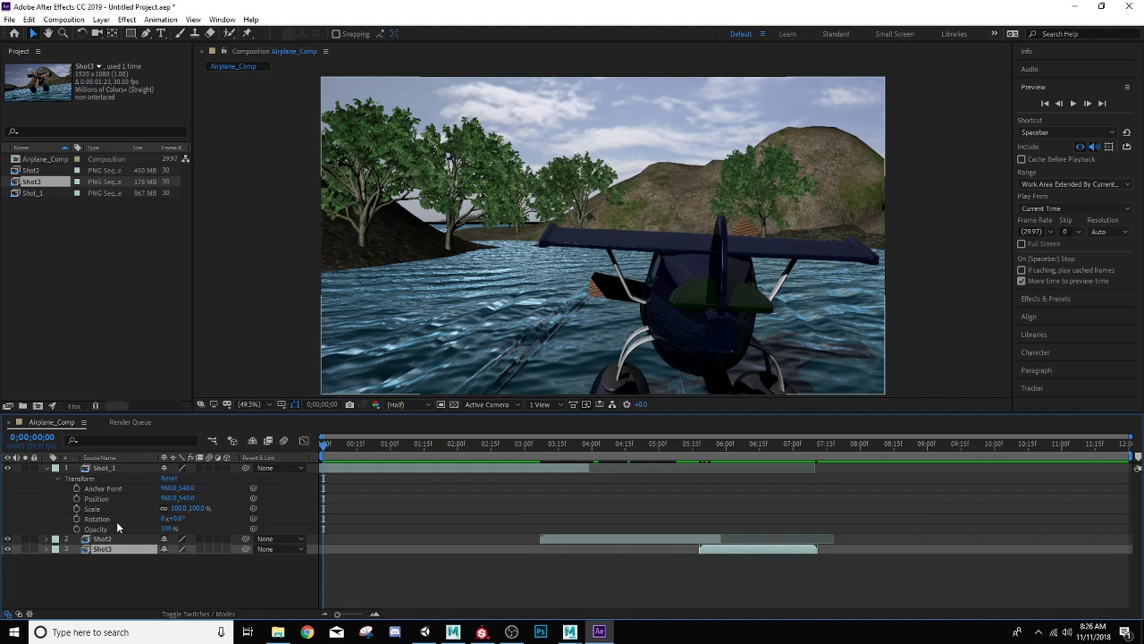
Fade in Shot_1 with opacity keyframes of 5% at 0;00;00;00 and 100% at 0;00;00;03.
click(77, 529)
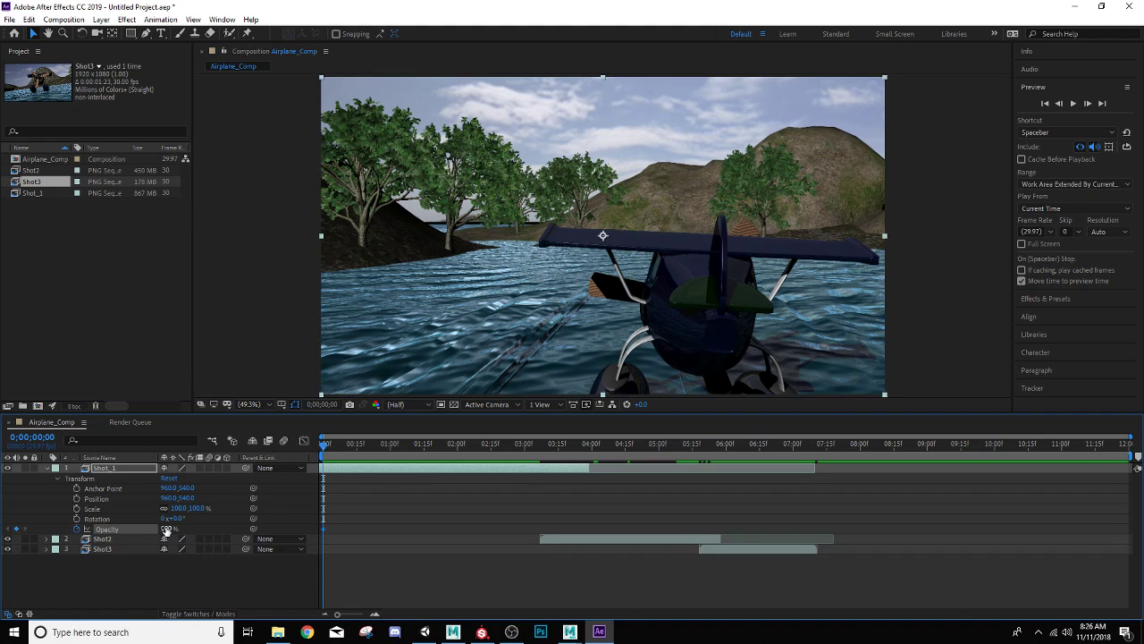
drag(168, 531, 227, 487)
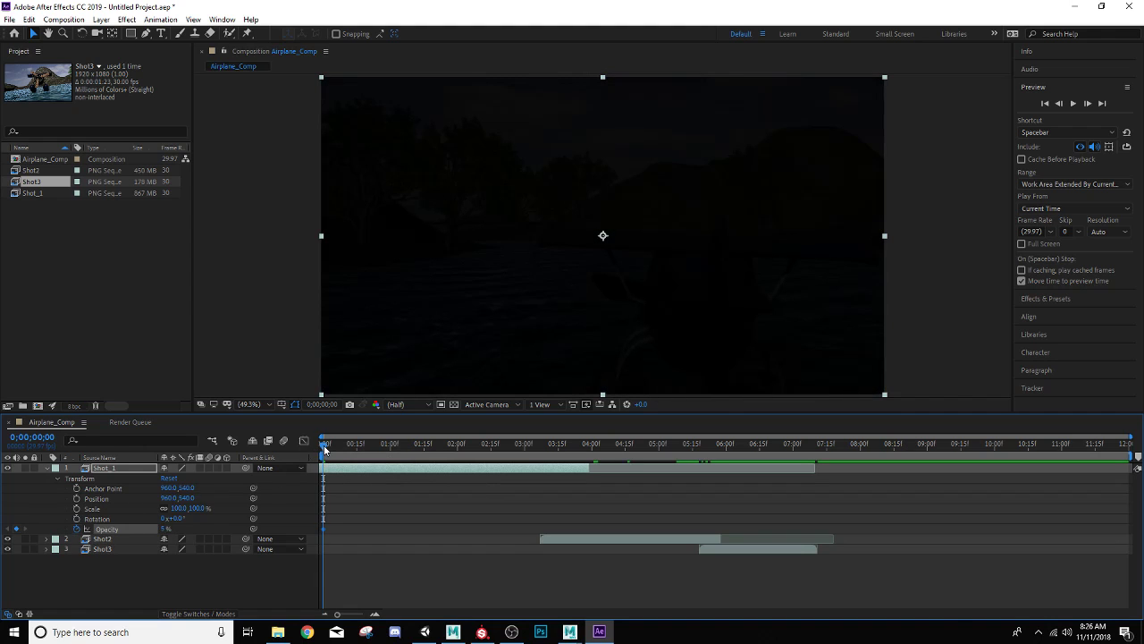
drag(323, 447, 330, 444)
drag(164, 531, 268, 531)
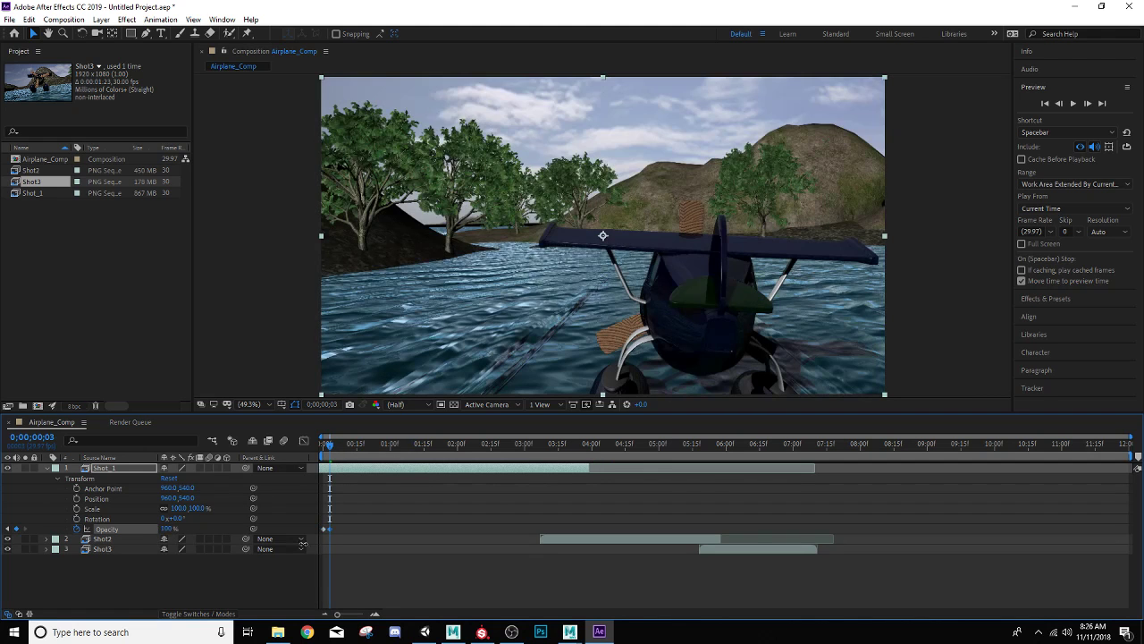
Fade out Shot_1 with opacity keyframes of 96% at 0;00;03;07 and 0% at 0;00;03;10.
drag(329, 449, 540, 498)
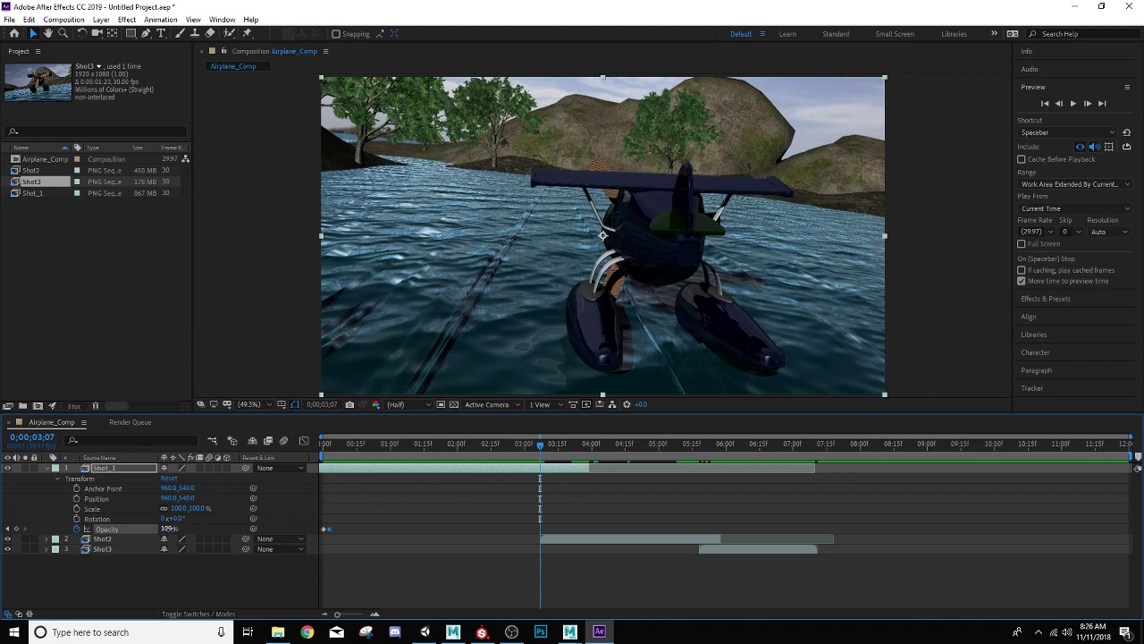
drag(170, 528, 165, 528)
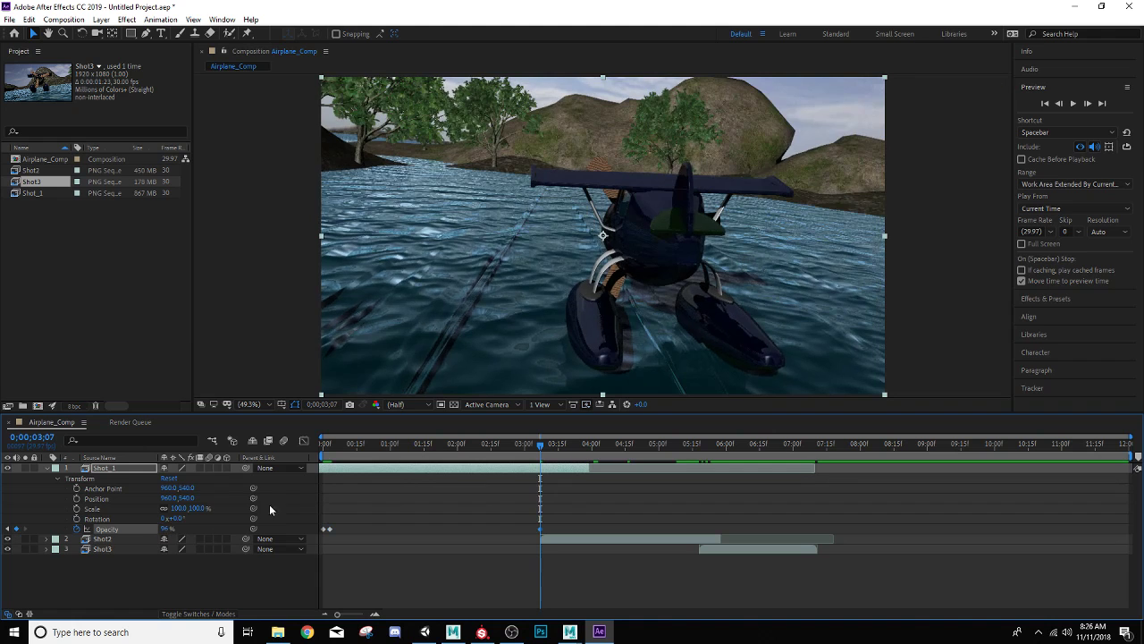
key(space)
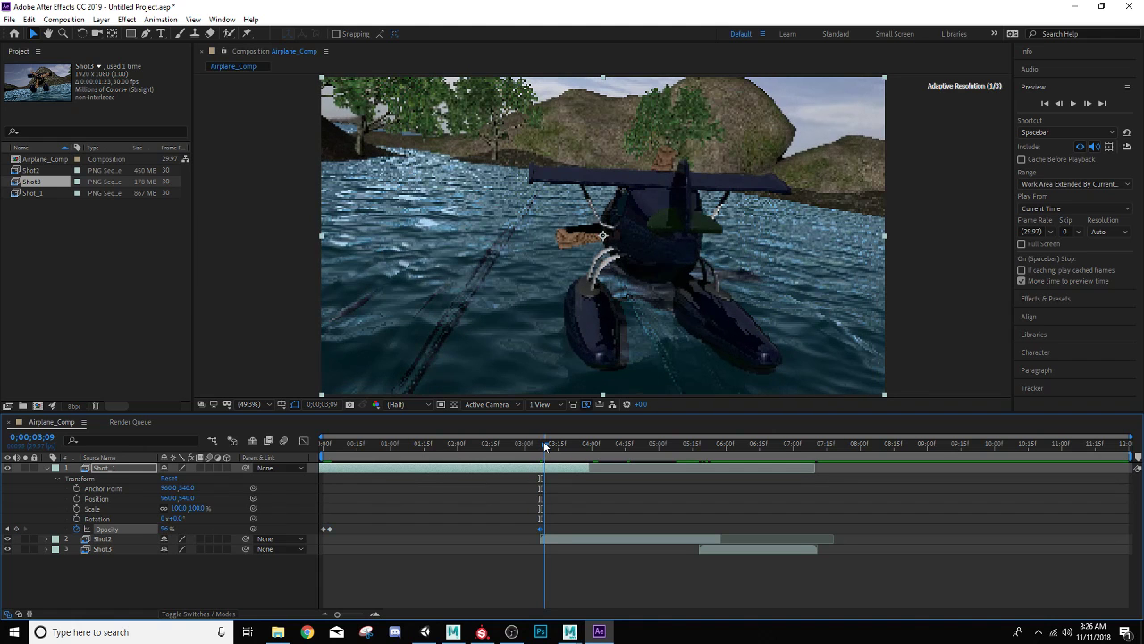
drag(175, 529, 161, 529)
drag(78, 527, 59, 527)
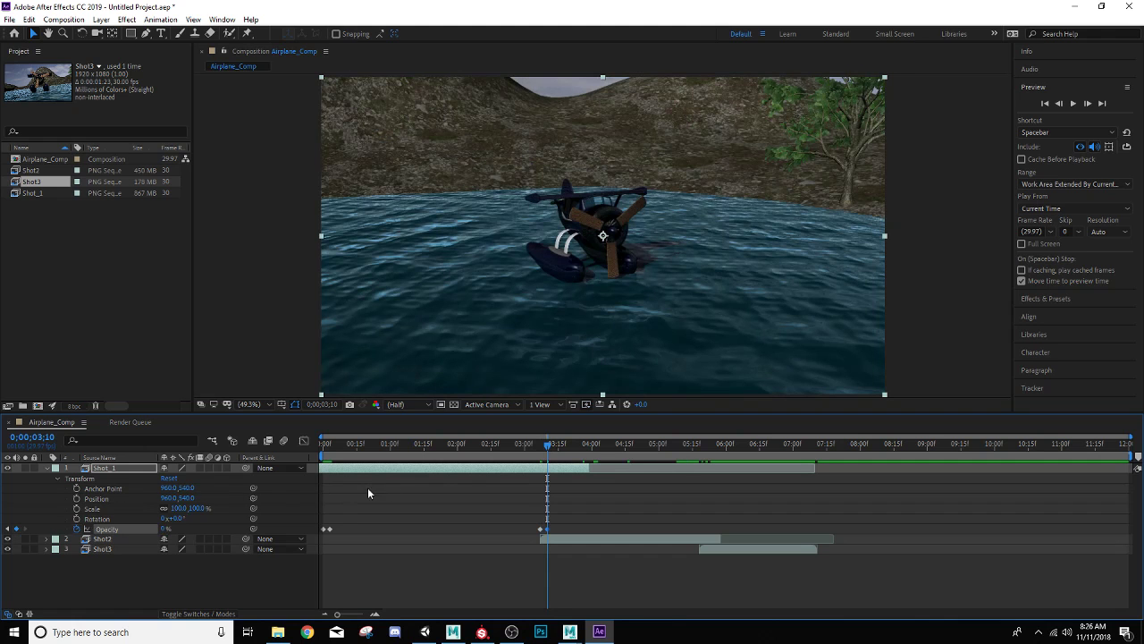
mouse_move(548, 444)
mouse_down()
mouse_move(609, 444)
mouse_move(479, 446)
mouse_move(590, 455)
mouse_move(538, 467)
mouse_move(549, 462)
mouse_up()
Collapse the Shot_1 layer and expand the Transform properties of Shot2.
click(47, 467)
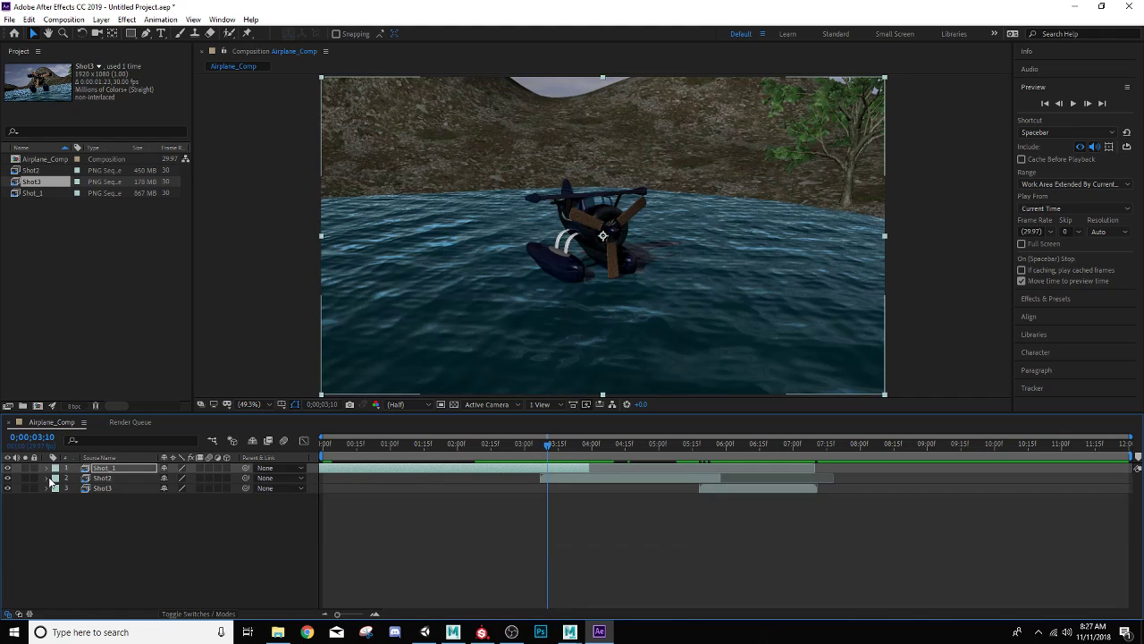
click(47, 479)
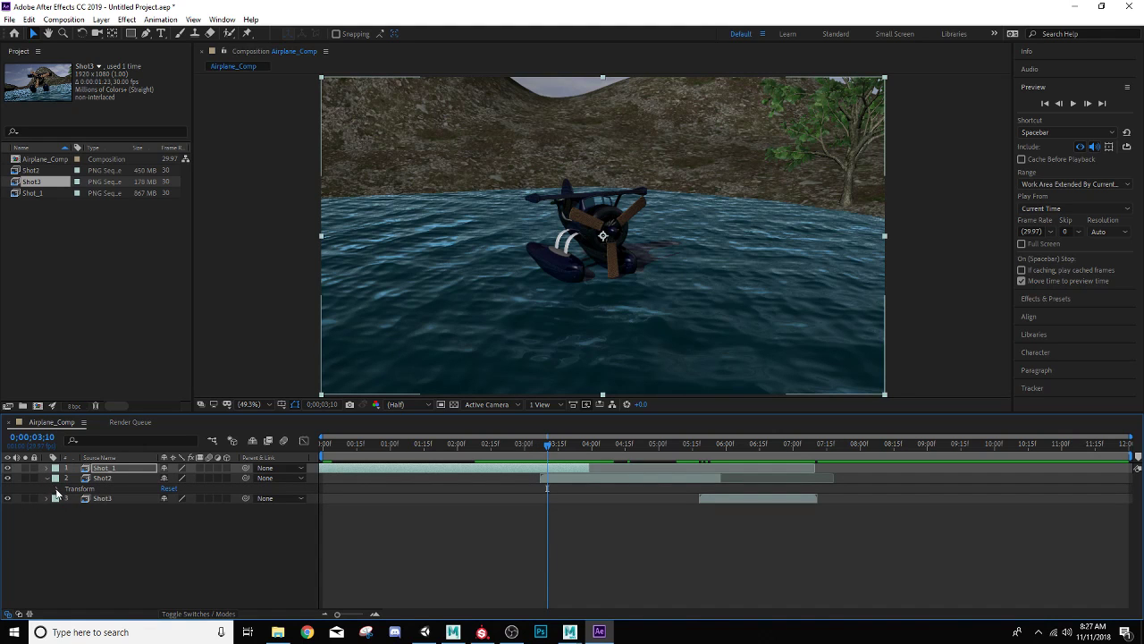
click(57, 489)
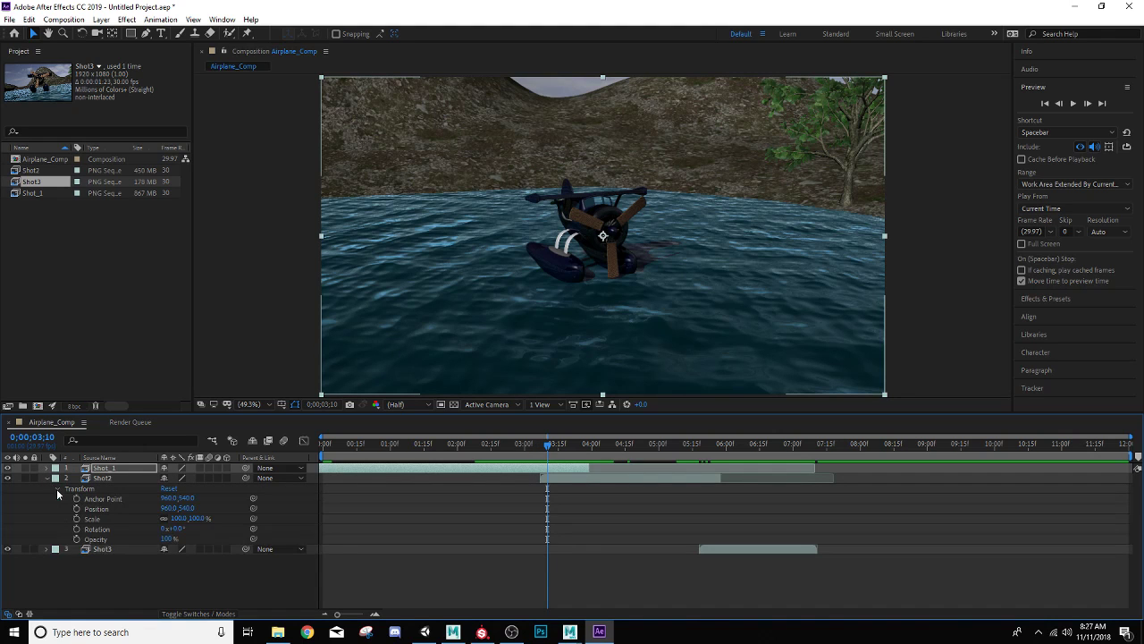
click(77, 539)
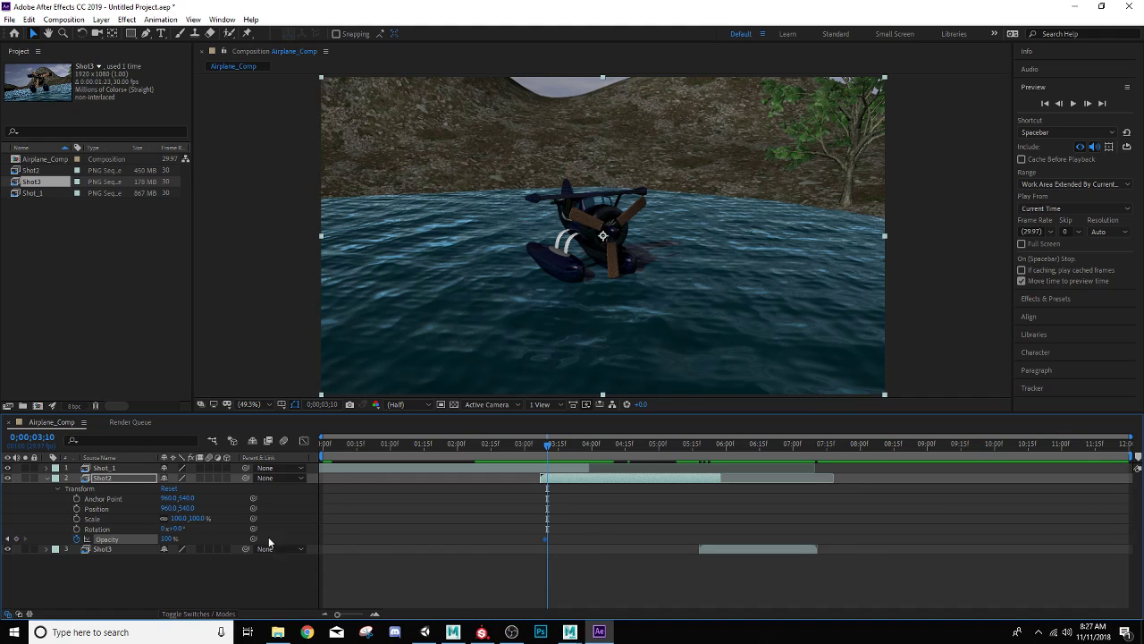
drag(167, 539, 102, 539)
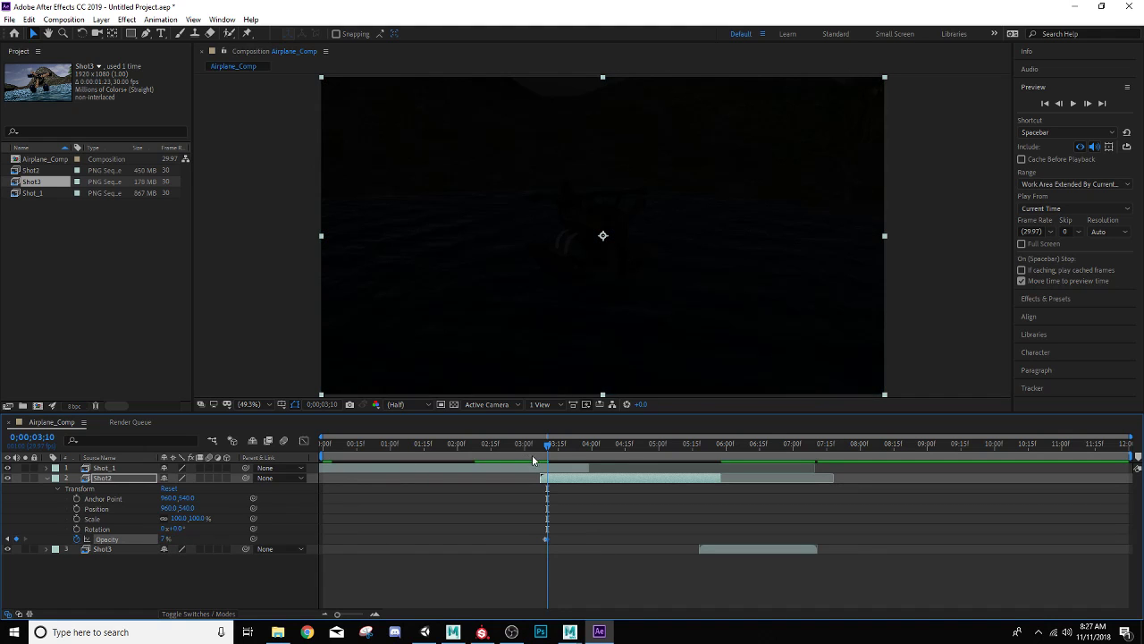
click(76, 539)
Fade in Shot2 with opacity keyframes of 1% at 0;00;03;08 and 100% at 0;00;03;11.
click(543, 444)
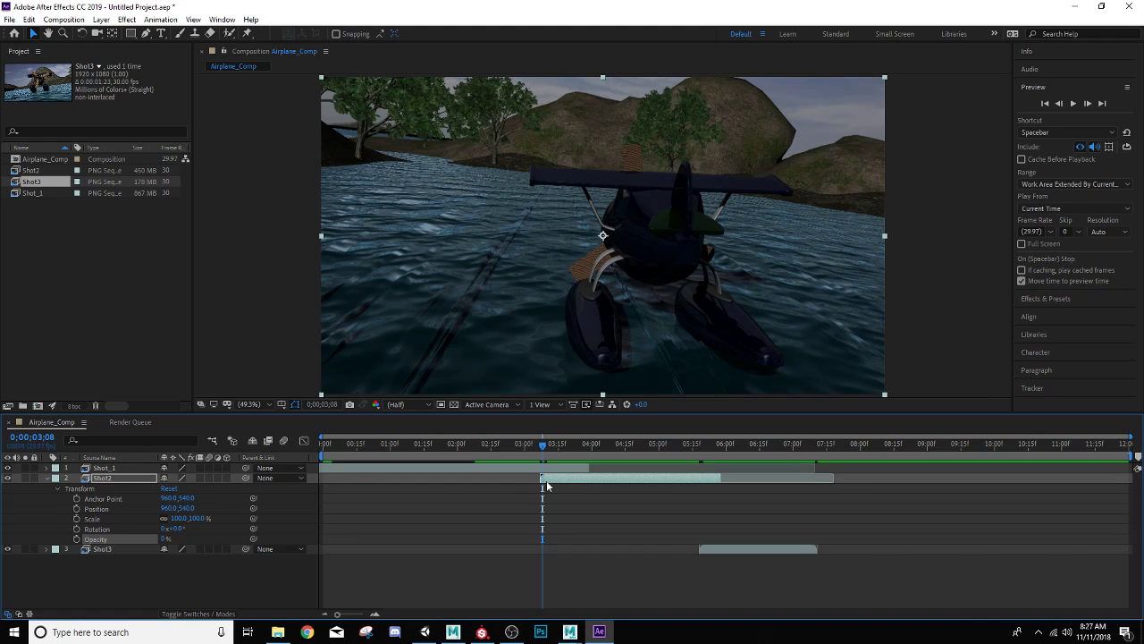
drag(542, 441, 548, 441)
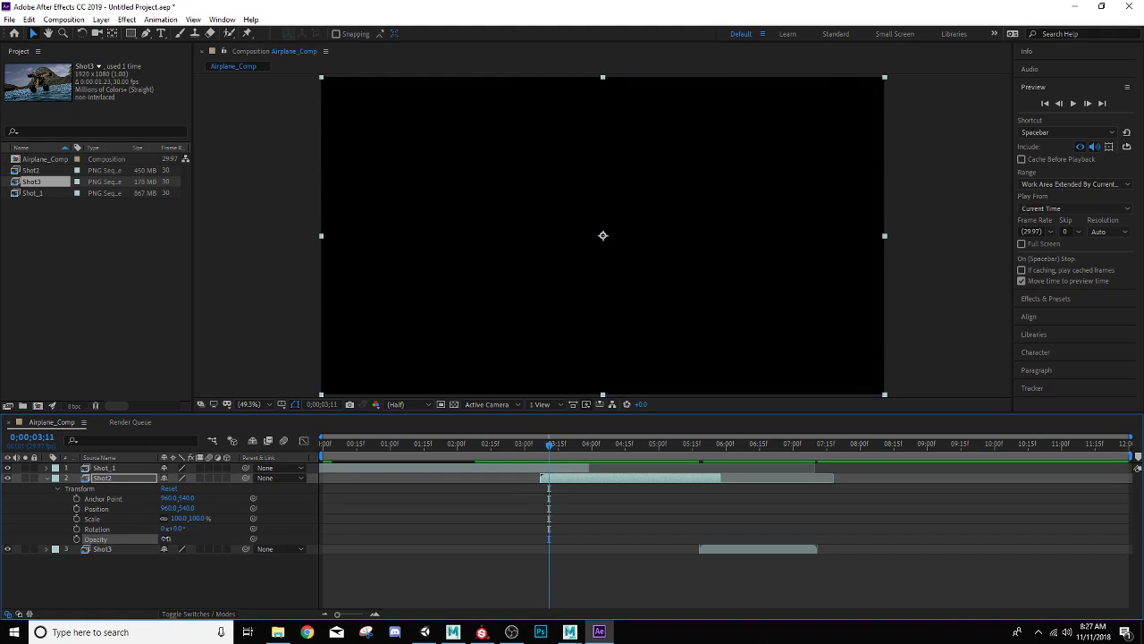
mouse_move(166, 539)
mouse_down()
mouse_move(214, 538)
mouse_move(169, 538)
mouse_up()
drag(548, 445, 541, 446)
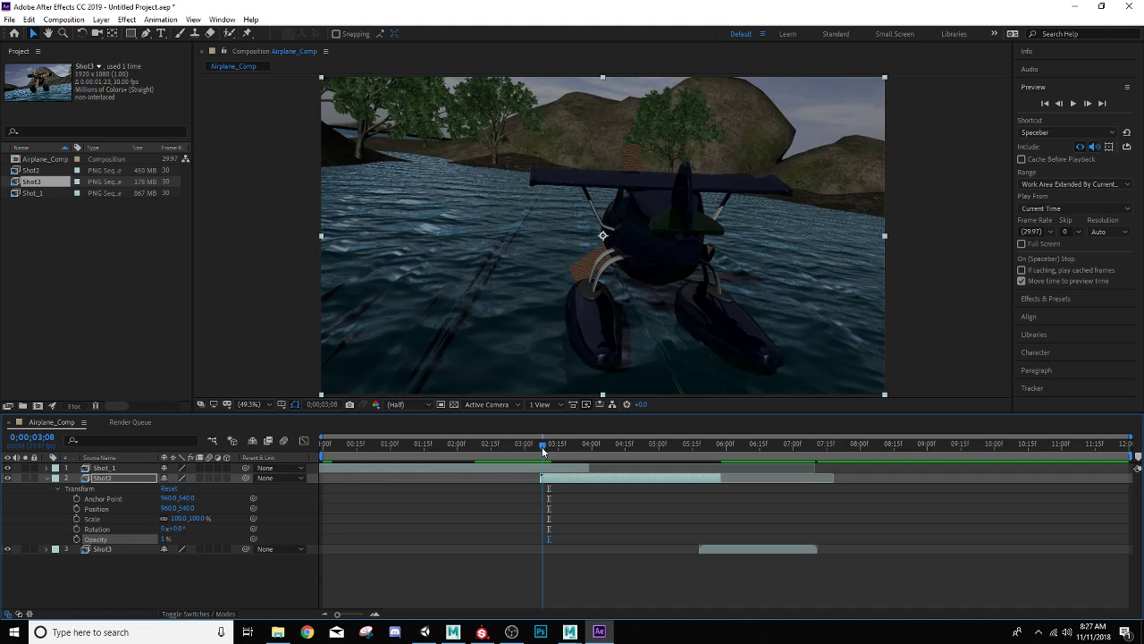
click(77, 538)
drag(541, 447, 549, 445)
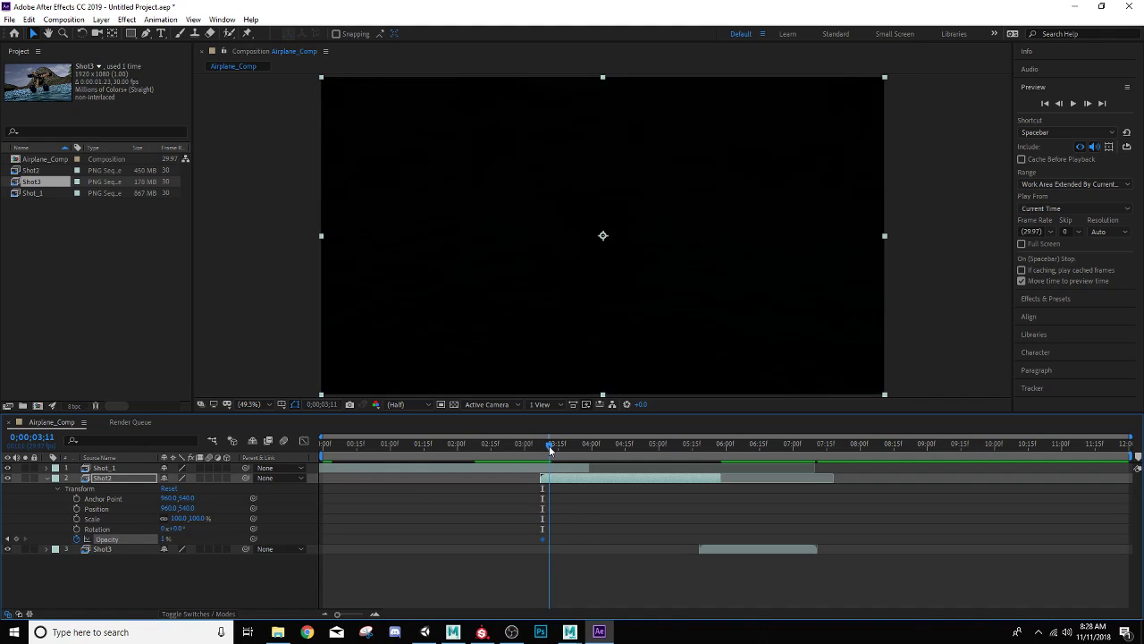
drag(164, 539, 259, 539)
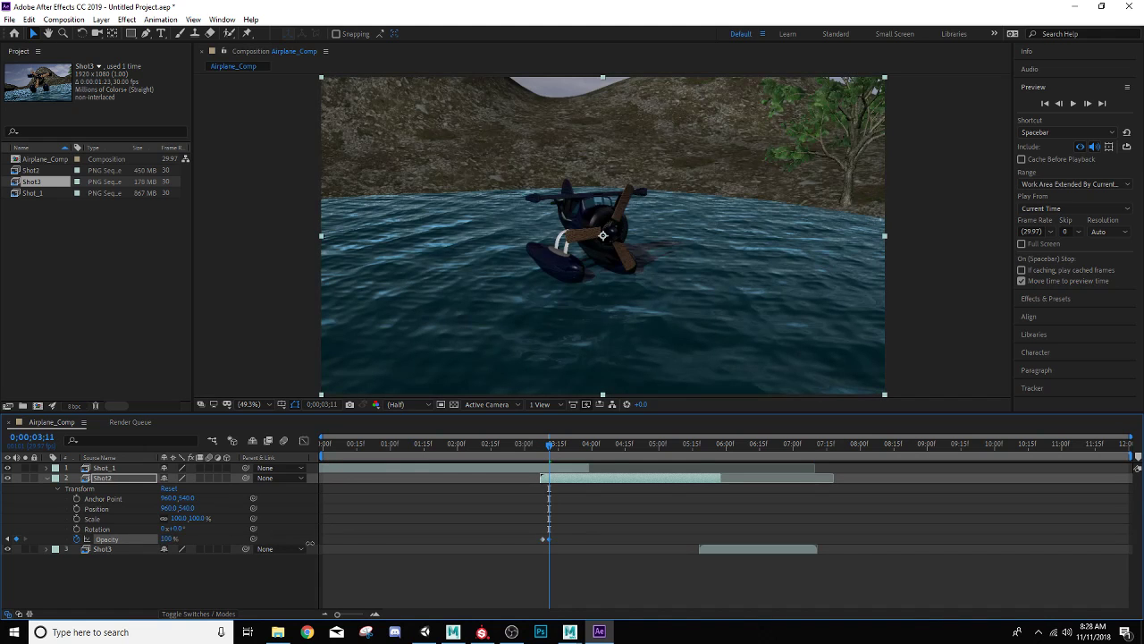
Fade out Shot2 to 0% opacity at 0;00;05;20, with the fade's starting keyframe placed at about 0;00;05;17.
drag(548, 443, 699, 467)
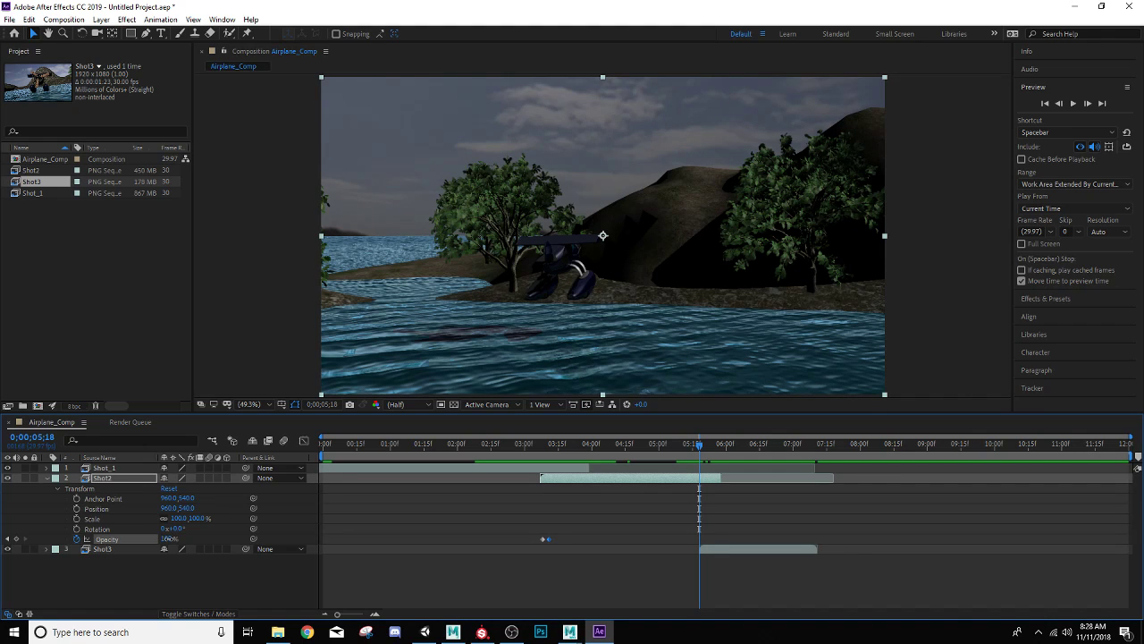
drag(167, 539, 169, 539)
drag(701, 443, 704, 442)
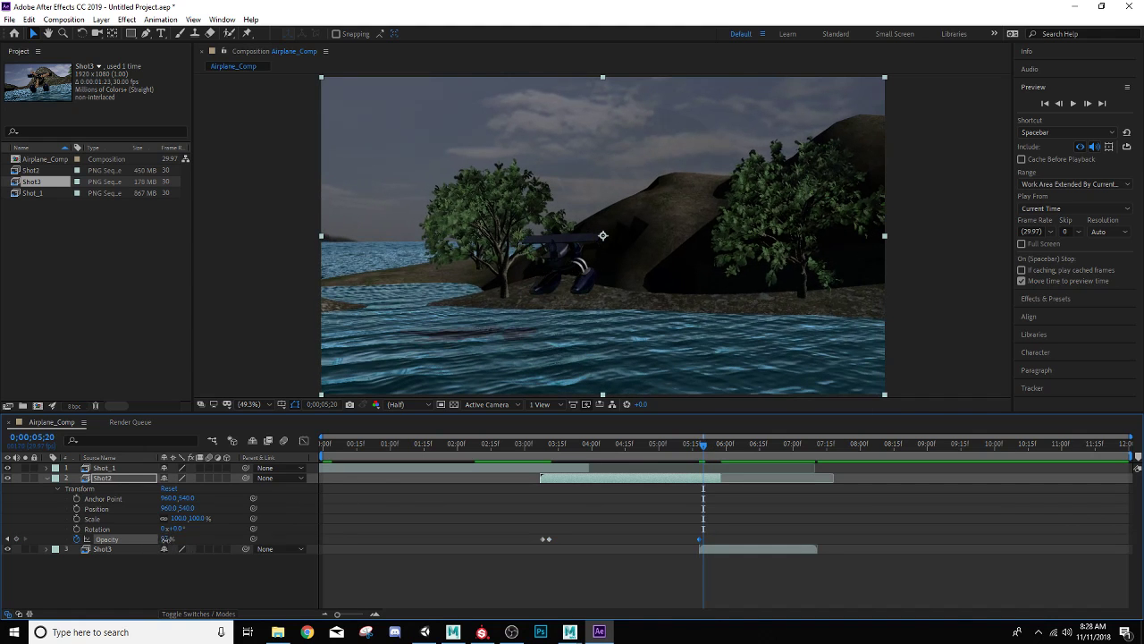
drag(168, 539, 51, 550)
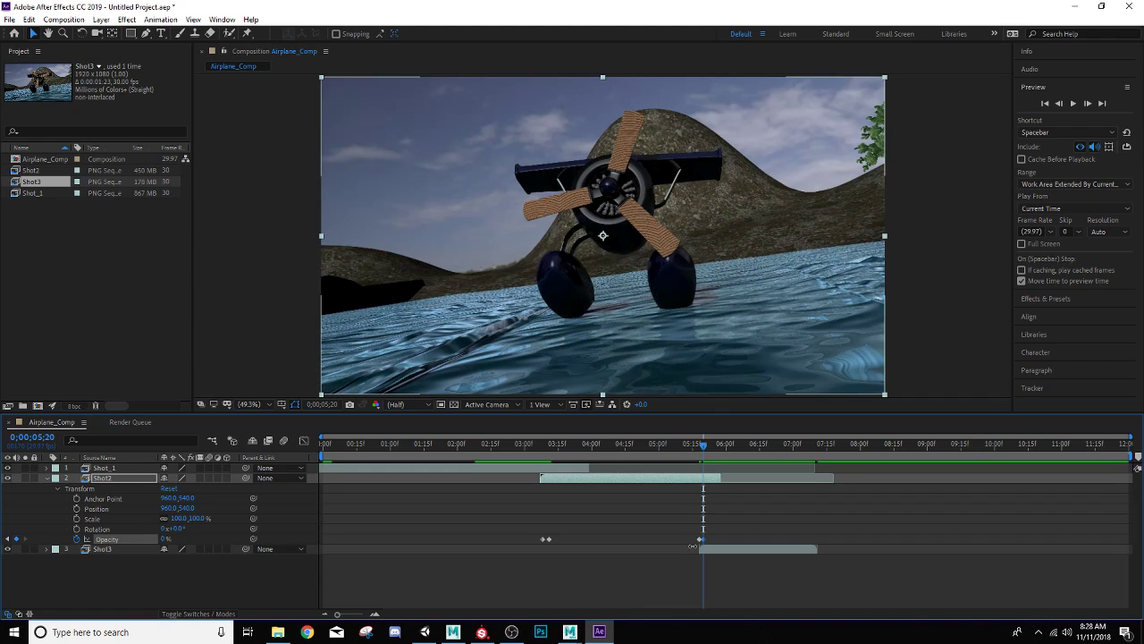
drag(699, 539, 696, 540)
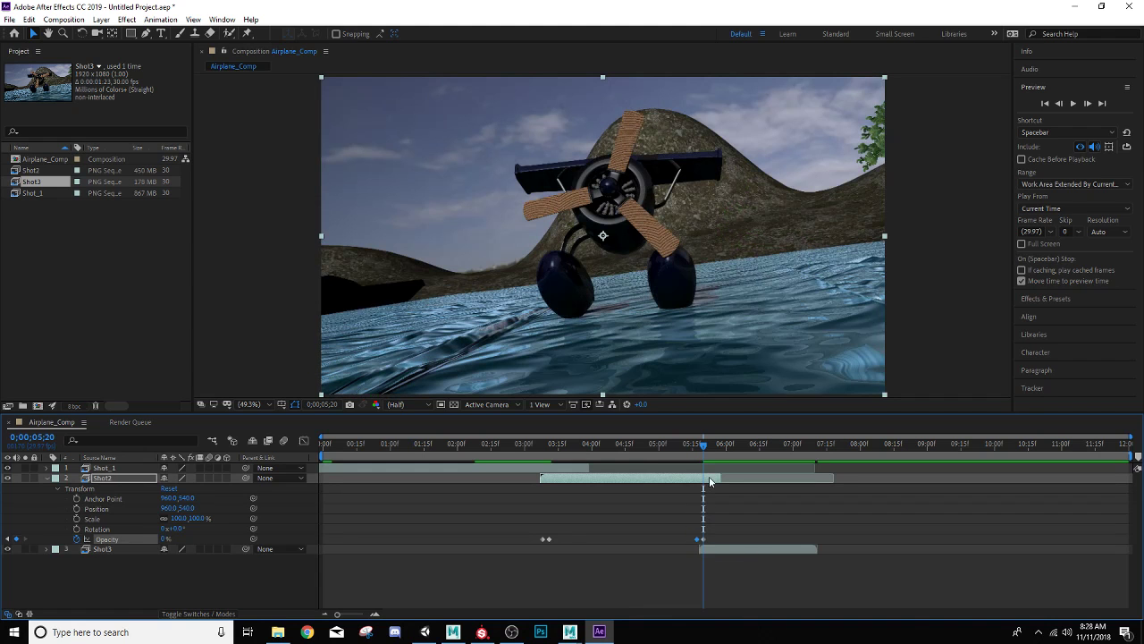
mouse_move(704, 446)
mouse_down()
mouse_move(690, 446)
mouse_move(701, 446)
mouse_up()
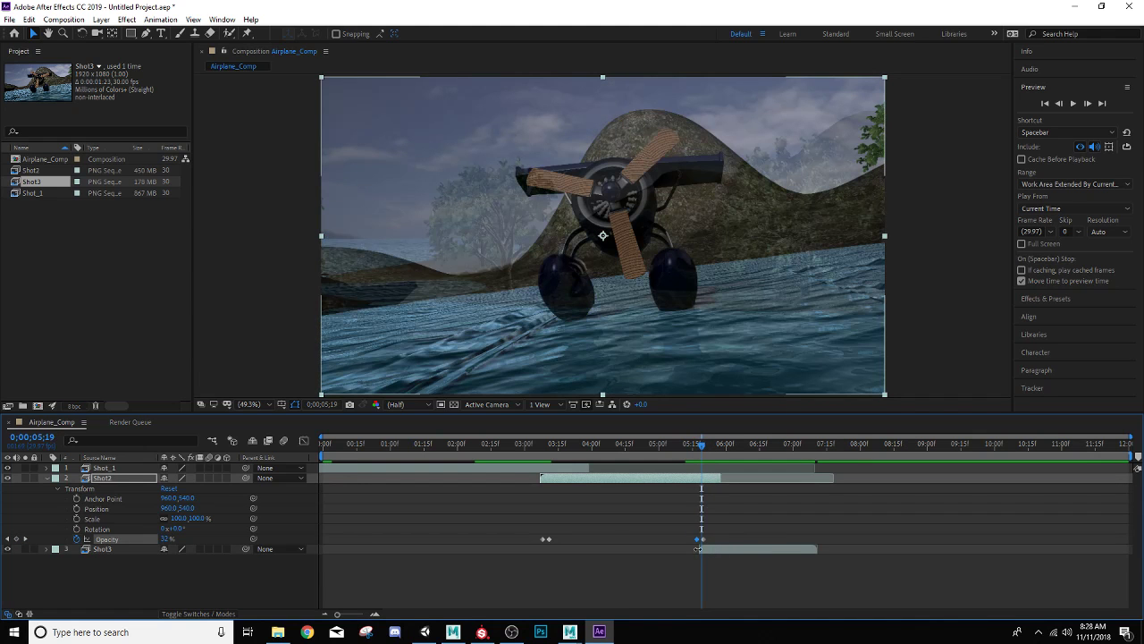
Collapse Shot2 and fade in Shot3 with opacity keyframes of 1% at 0;00;05;19 and 100% at 0;00;05;23.
click(47, 479)
click(46, 489)
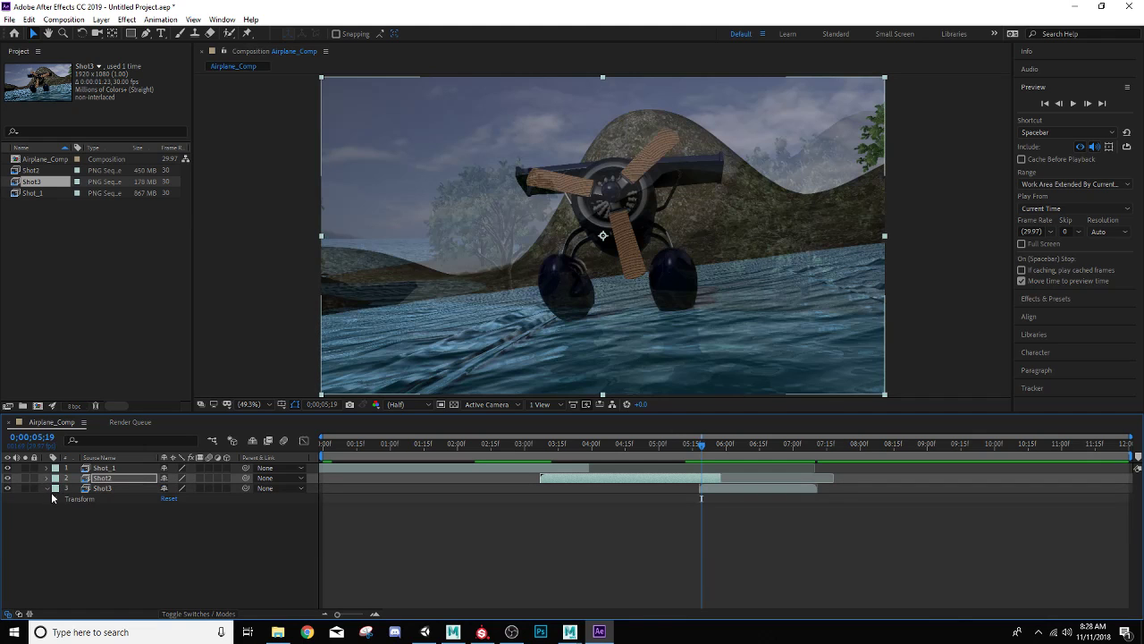
click(57, 499)
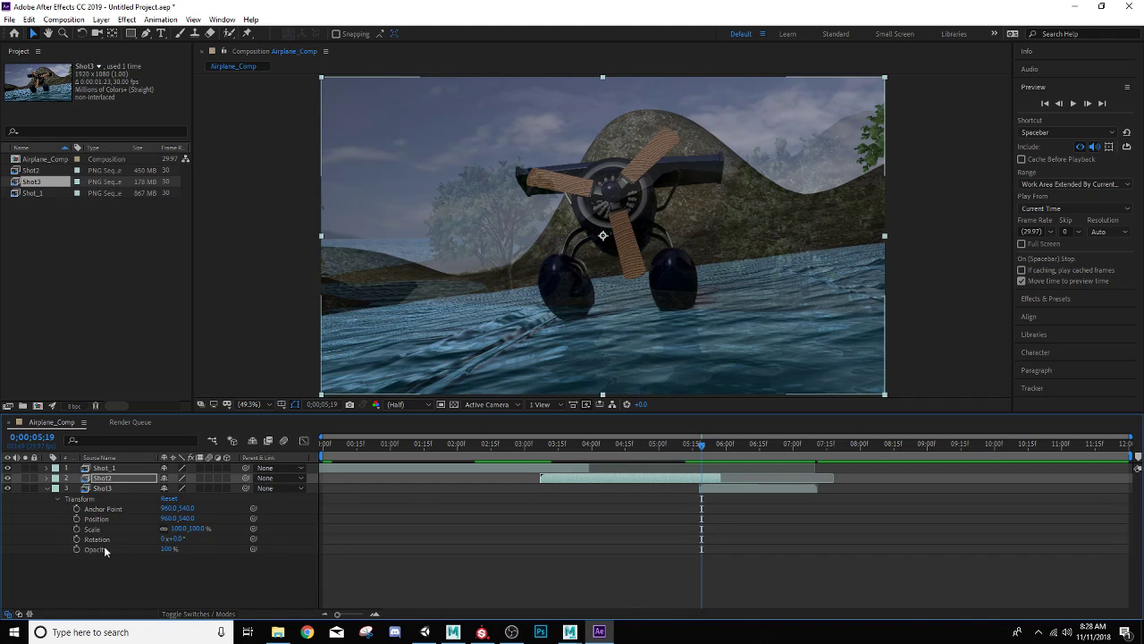
drag(168, 549, 36, 552)
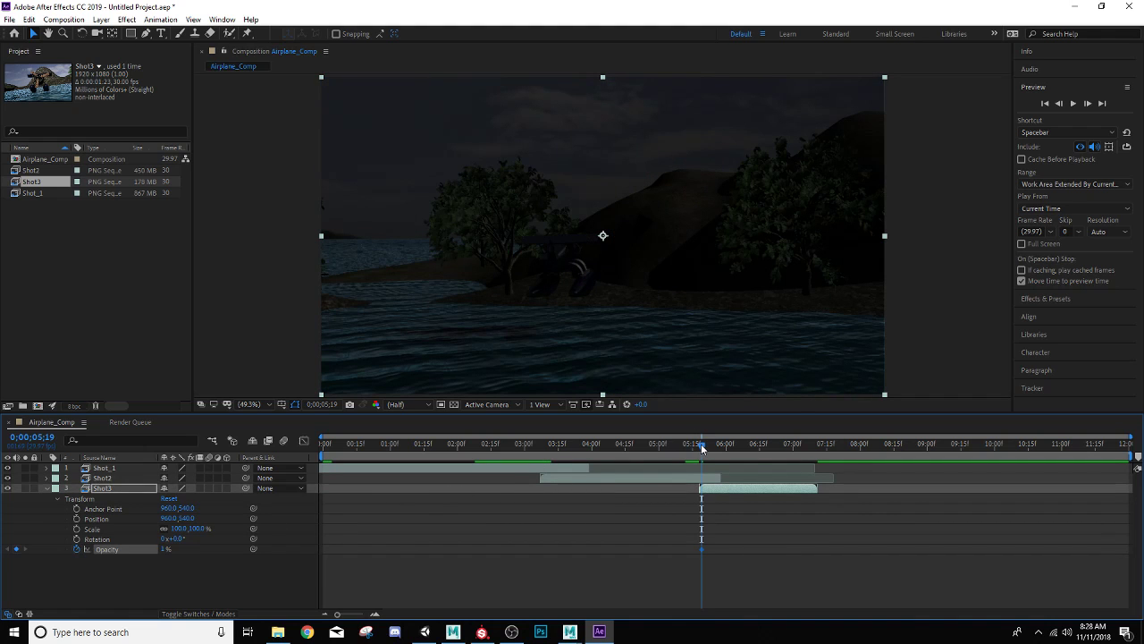
drag(702, 443, 710, 440)
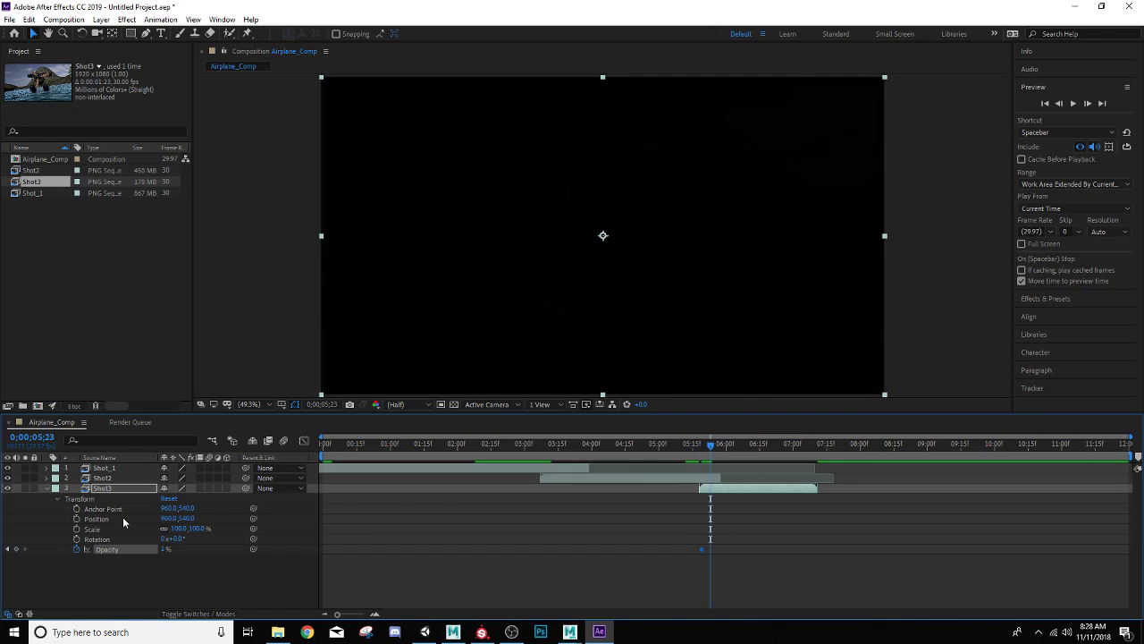
drag(165, 549, 271, 558)
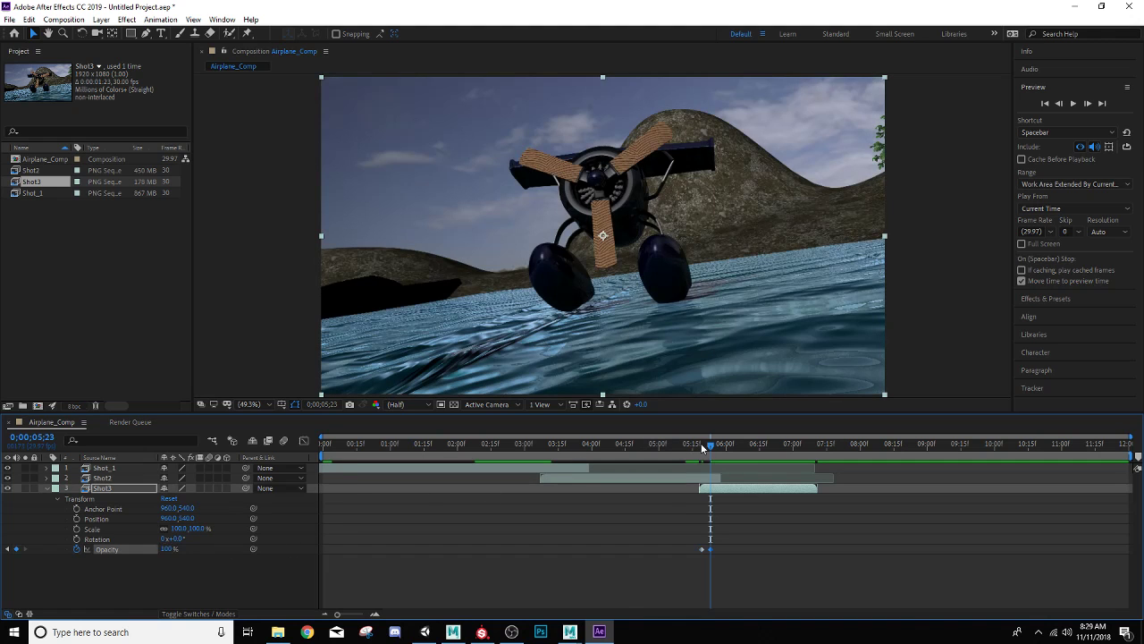
Move Shot3's fade-in keyframes to about 0;00;05;21 and 0;00;05;29, and Shot2's fade-out keyframes to about 0;00;05;19 and 0;00;05;24.
drag(711, 444, 754, 456)
mouse_move(710, 549)
mouse_down()
mouse_move(723, 549)
mouse_move(704, 547)
mouse_up()
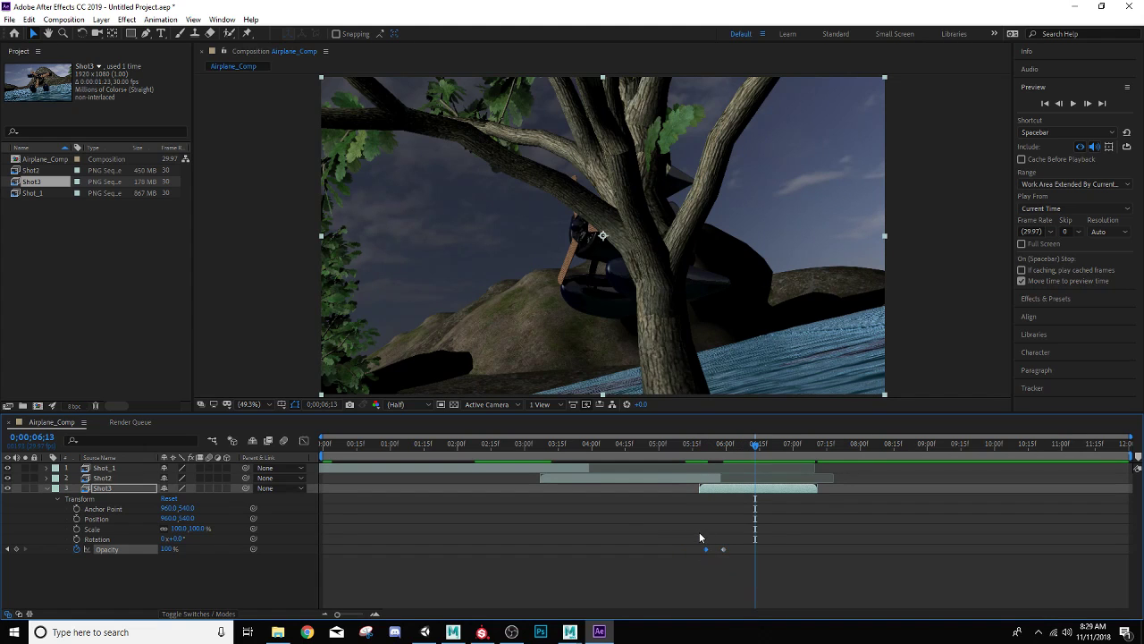
click(47, 478)
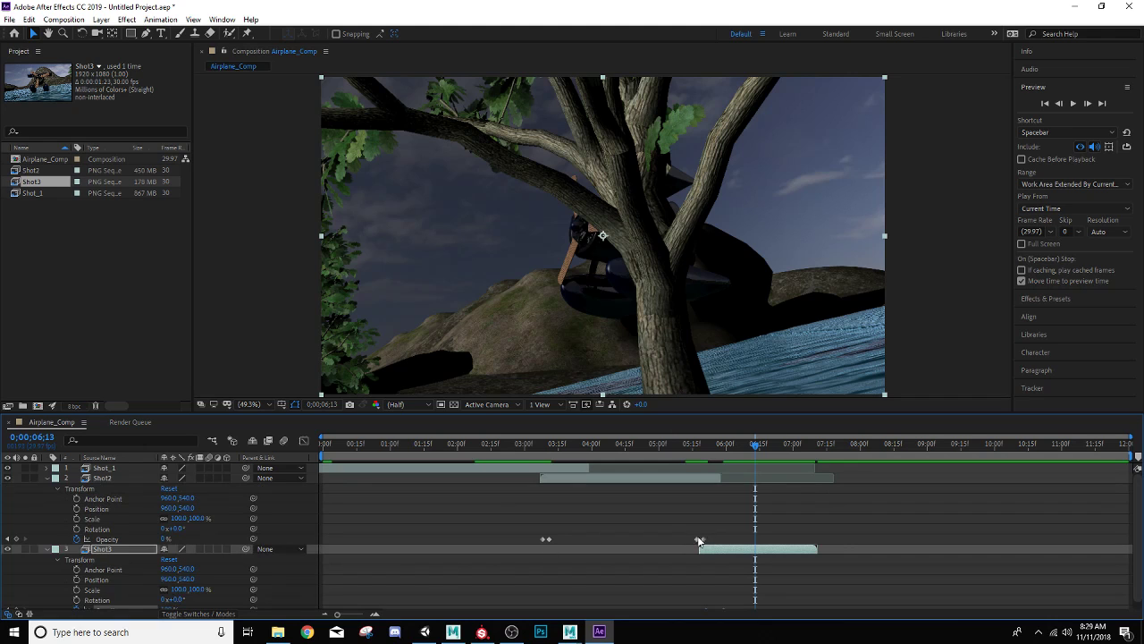
drag(701, 539, 702, 542)
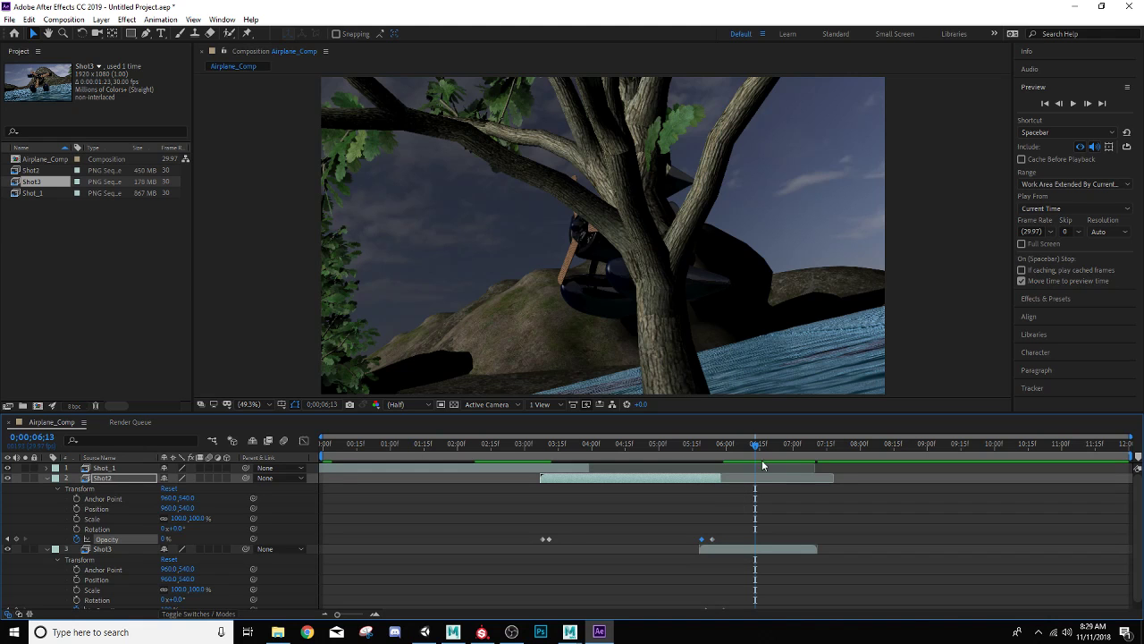
Collapse Shot2 and fade out Shot3 with opacity keyframes of 91% at 0;00;07;08 and 0% at 0;00;07;13.
mouse_move(756, 444)
mouse_down()
mouse_move(689, 455)
mouse_move(720, 446)
mouse_move(773, 459)
mouse_up()
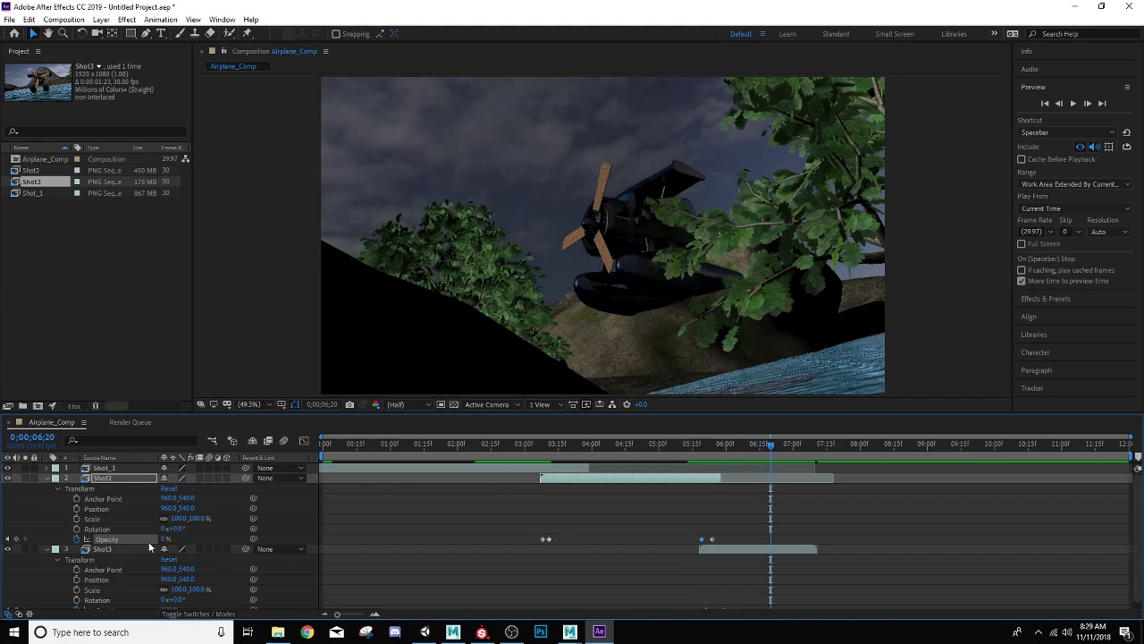
scroll(148, 540, down, 1)
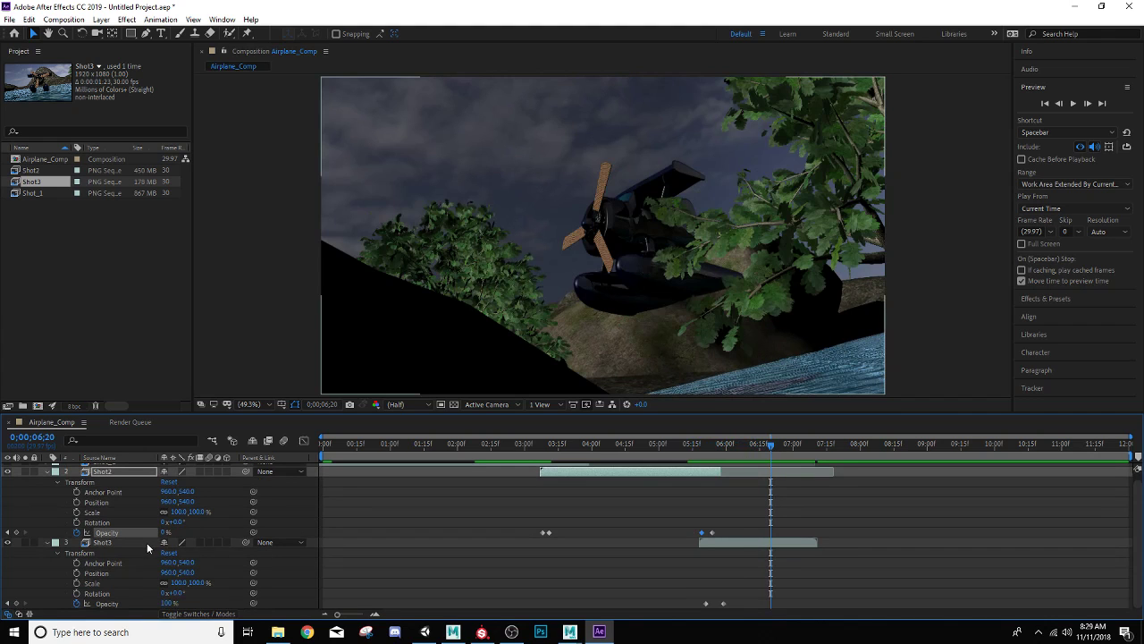
click(46, 471)
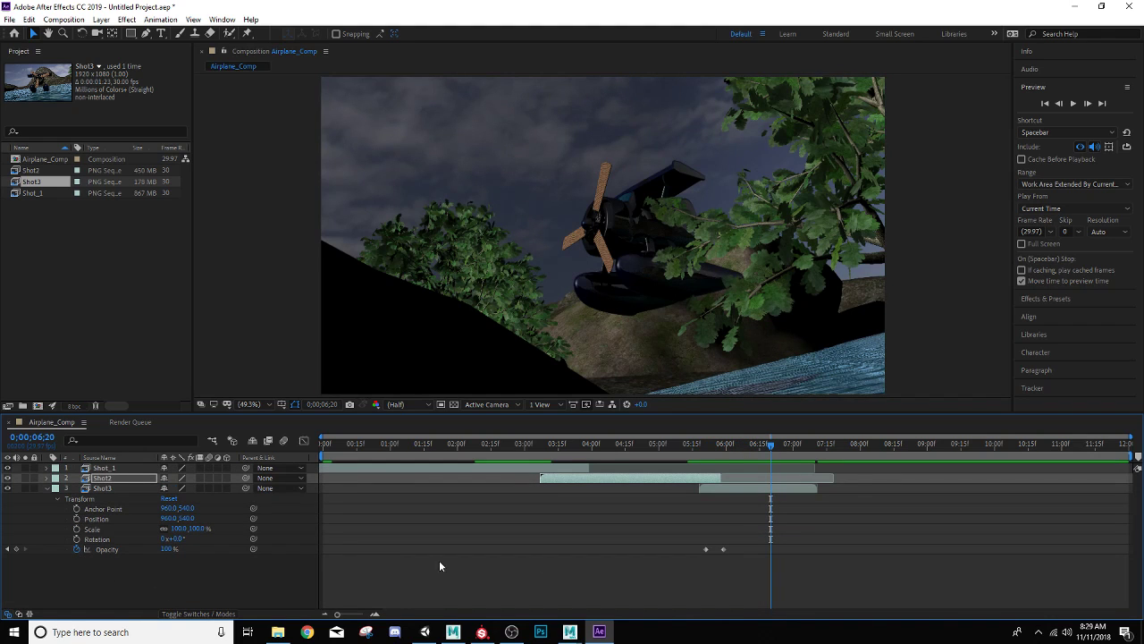
drag(771, 444, 811, 442)
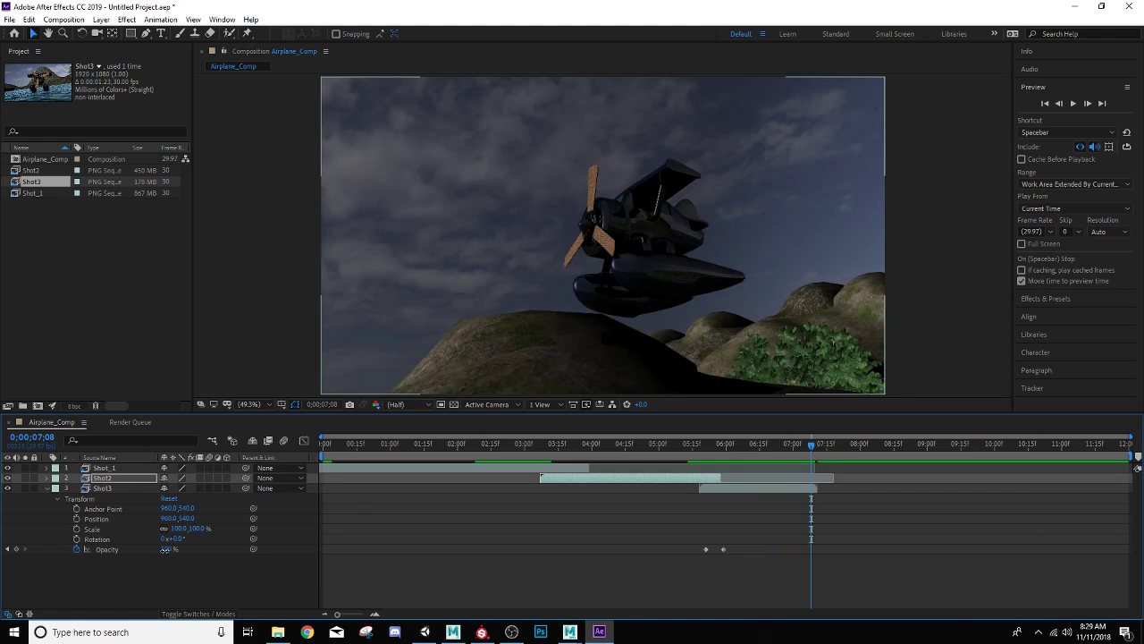
drag(165, 549, 158, 549)
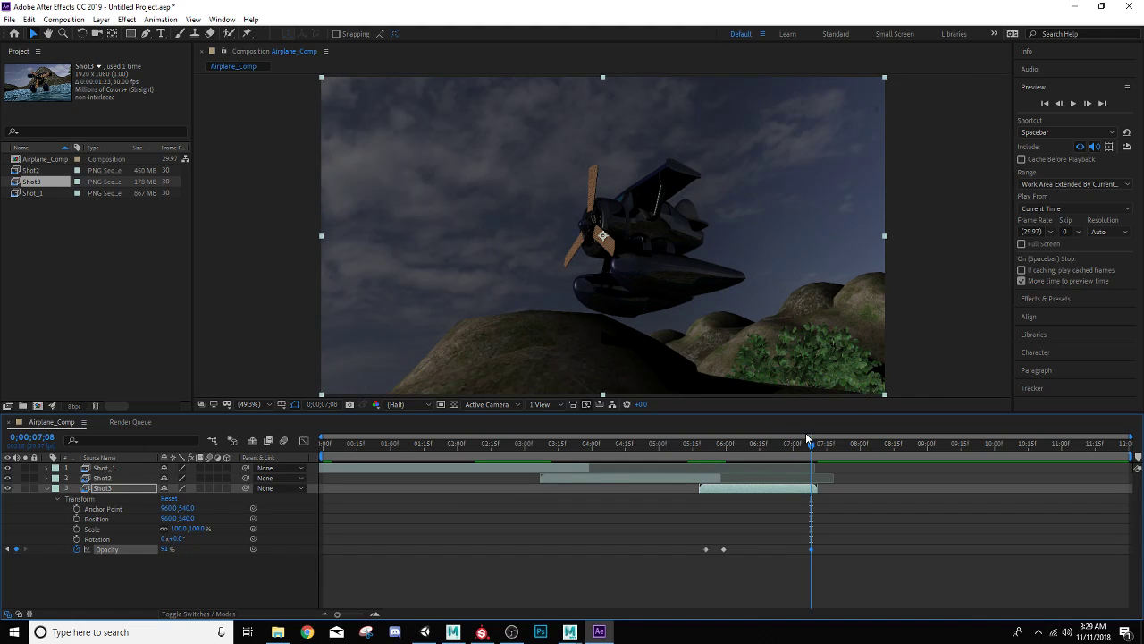
drag(821, 444, 826, 445)
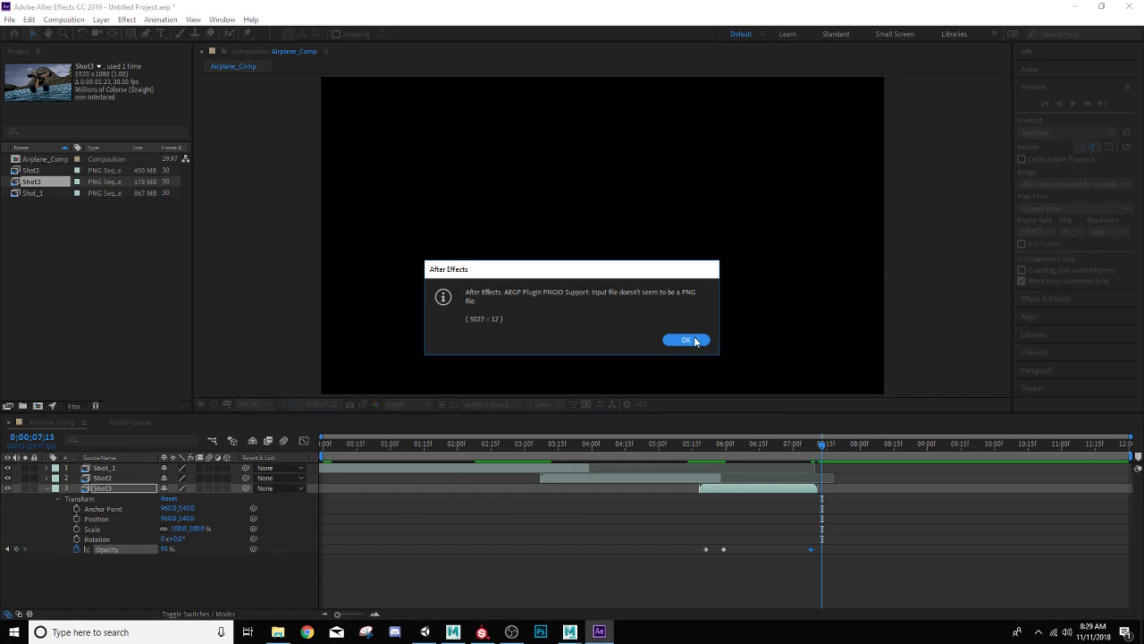
click(687, 340)
drag(164, 550, 20, 550)
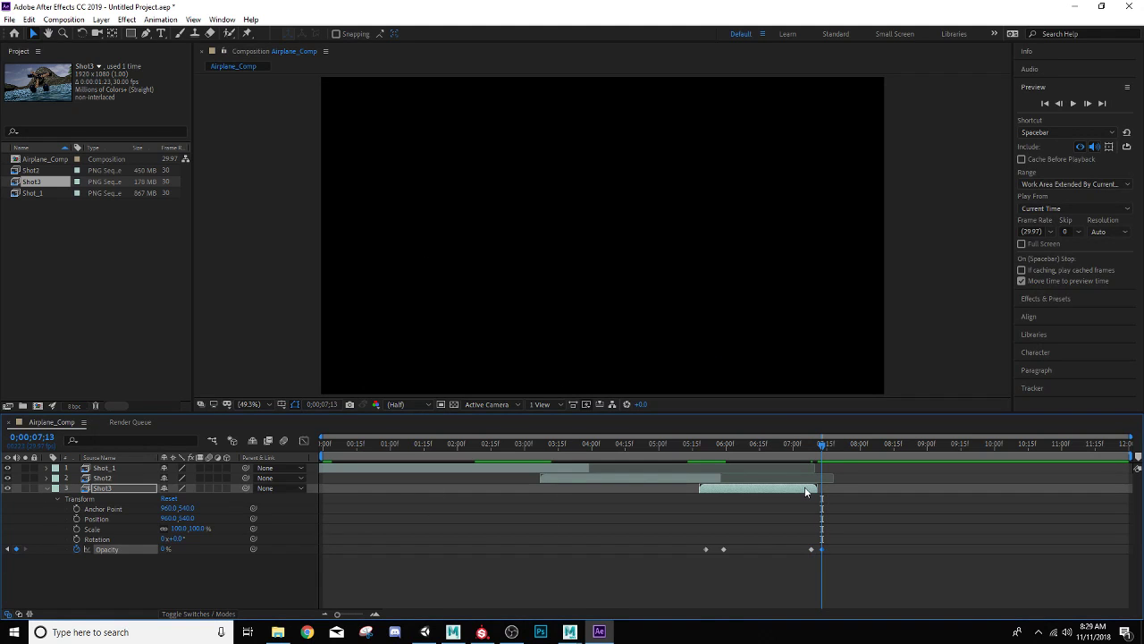
Move the starting keyframe of Shot3's fade-out to about 0;00;07;06 and collapse the layer.
drag(821, 444, 803, 447)
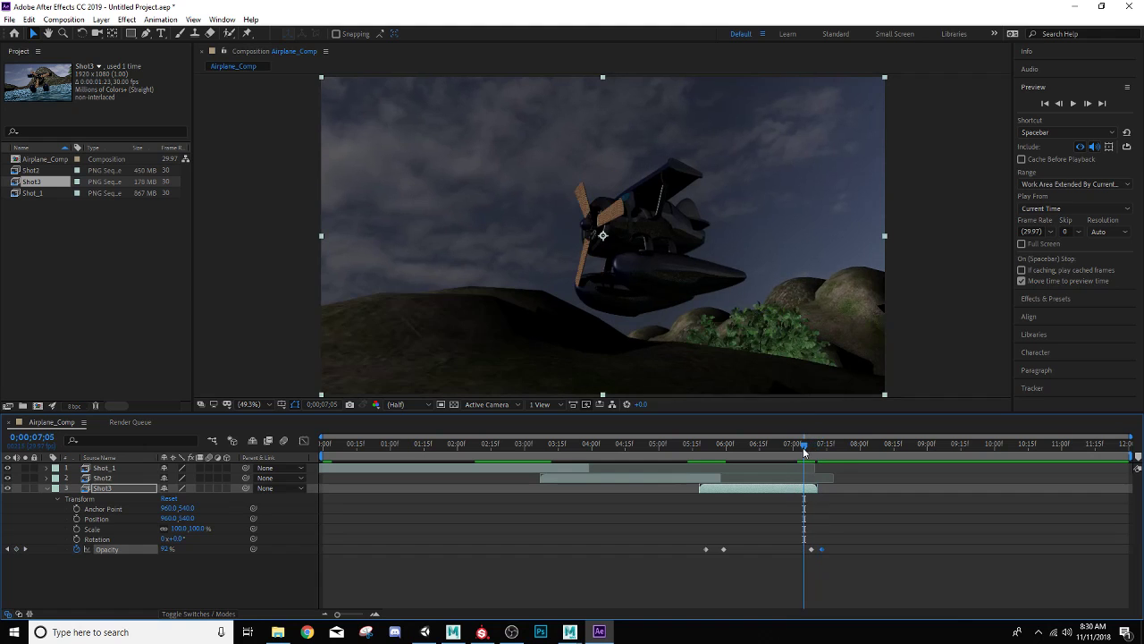
drag(810, 549, 806, 550)
mouse_move(805, 449)
mouse_down()
mouse_move(819, 446)
mouse_move(802, 449)
mouse_up()
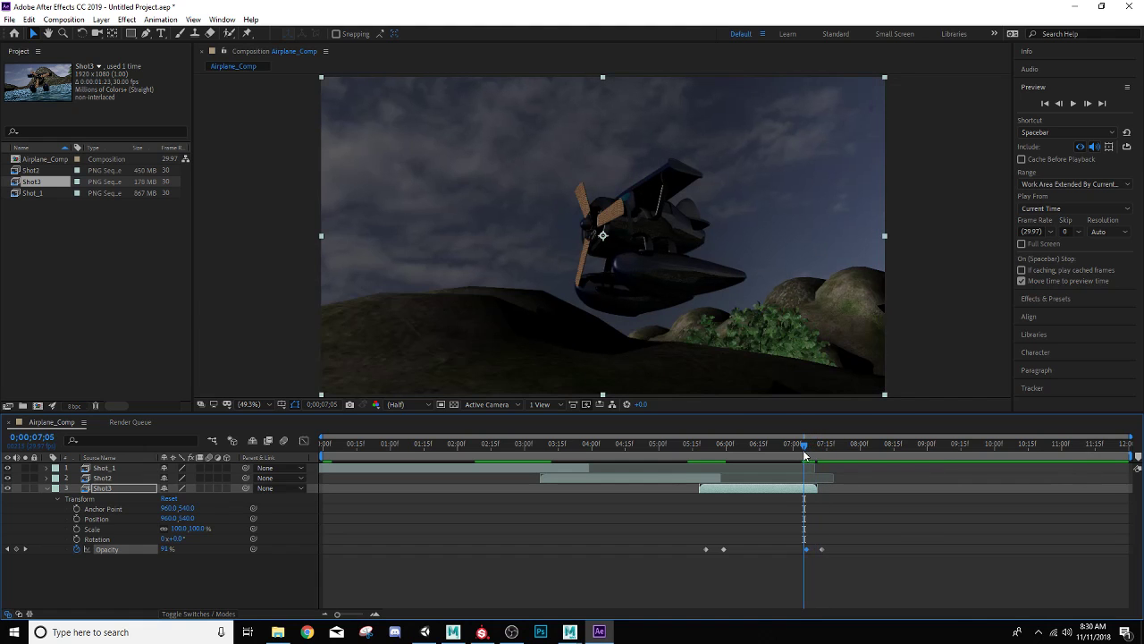
click(47, 492)
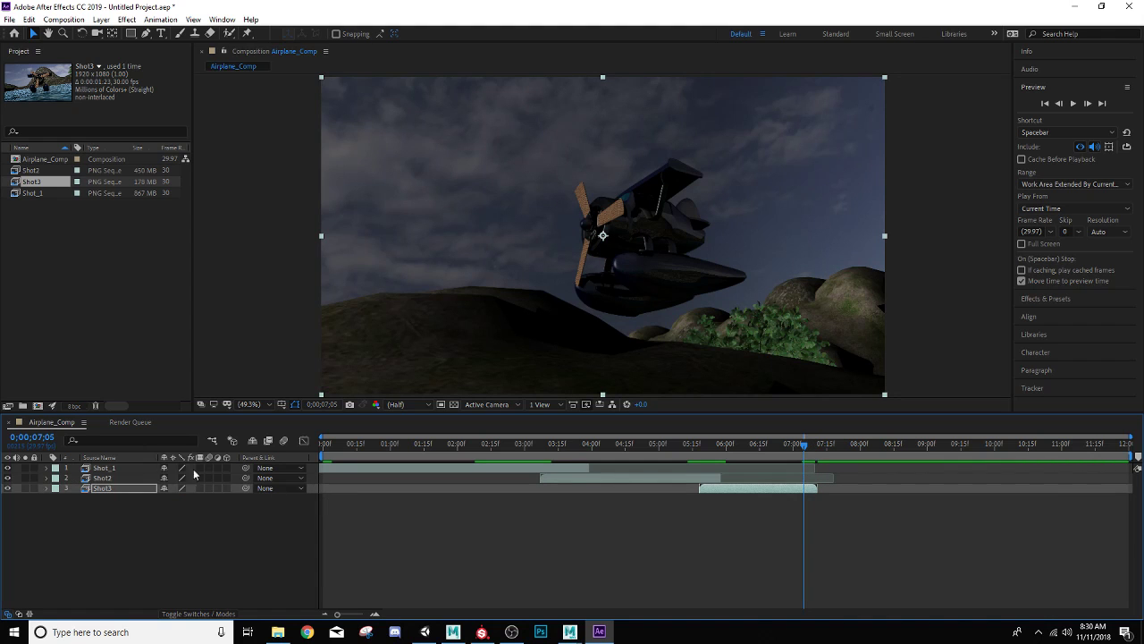
Add Airplane_Comp to the render queue and accept render settings of Best quality and Full resolution.
click(74, 25)
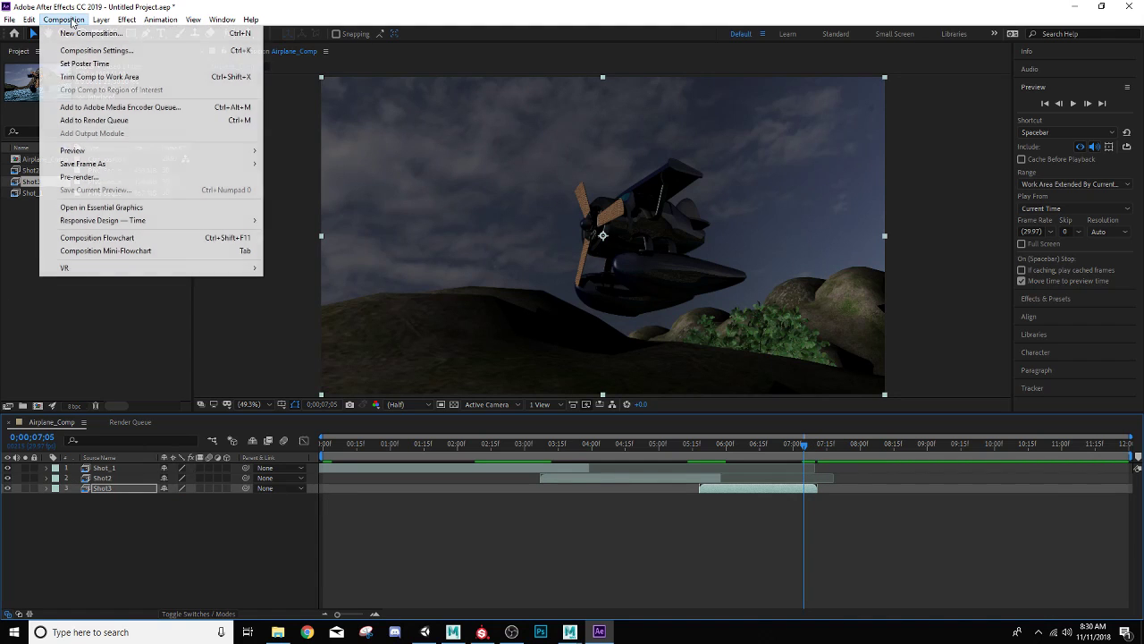
click(105, 121)
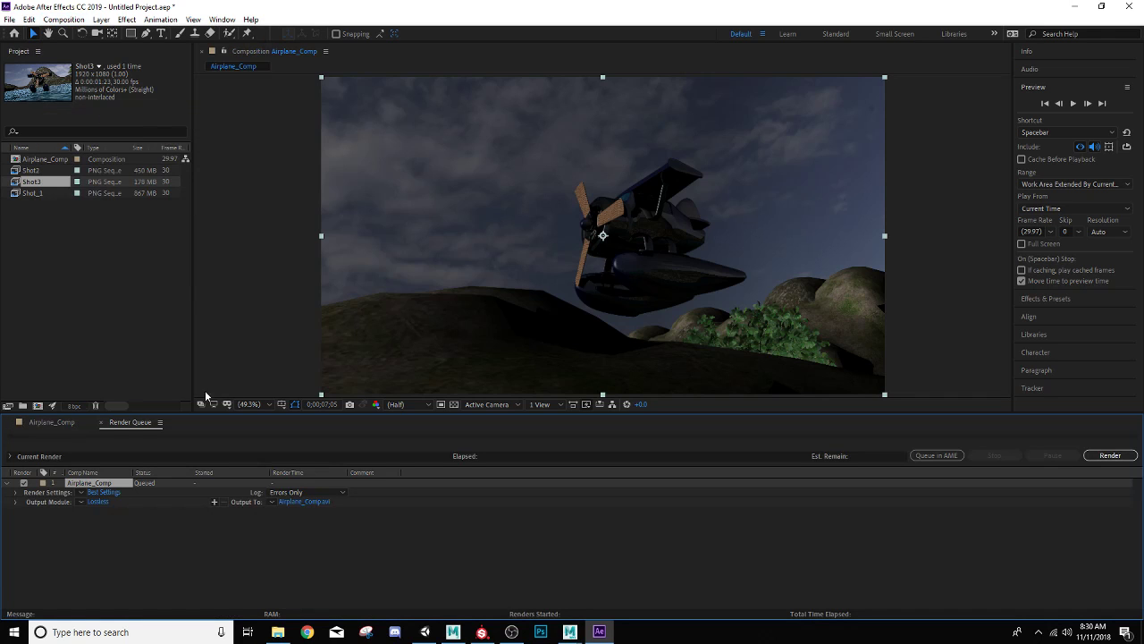
click(101, 492)
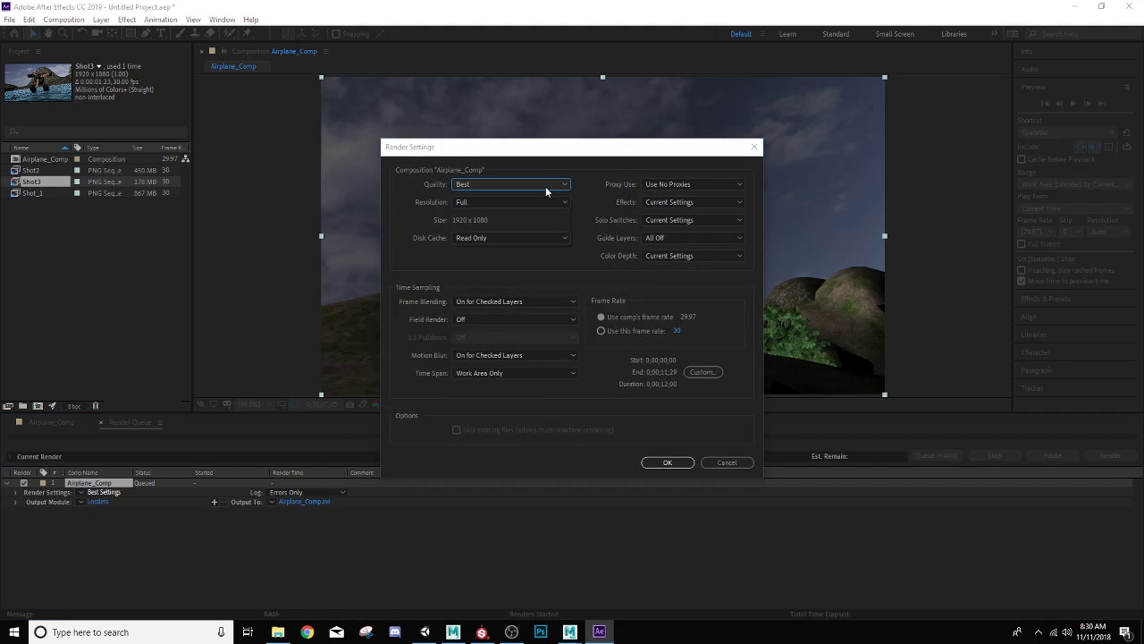
click(545, 188)
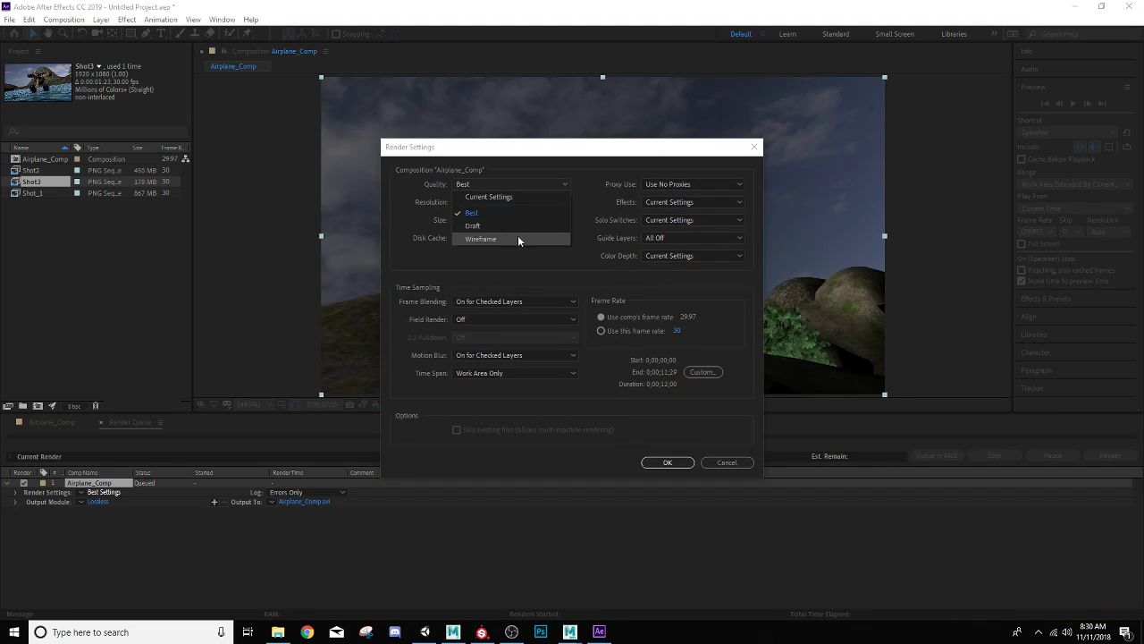
click(550, 184)
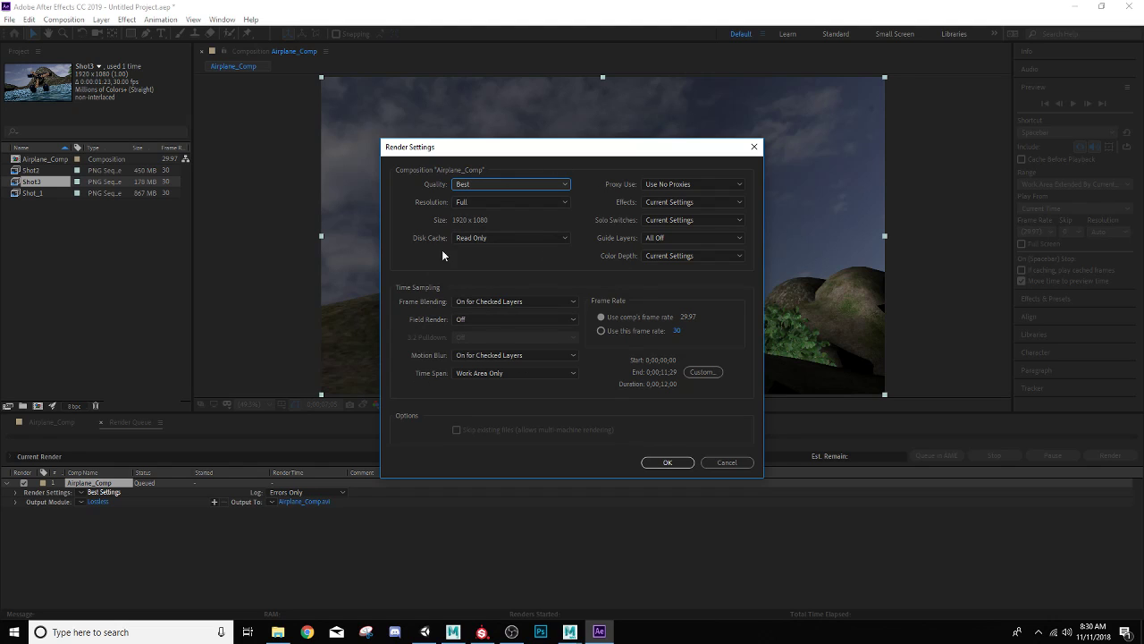
click(657, 463)
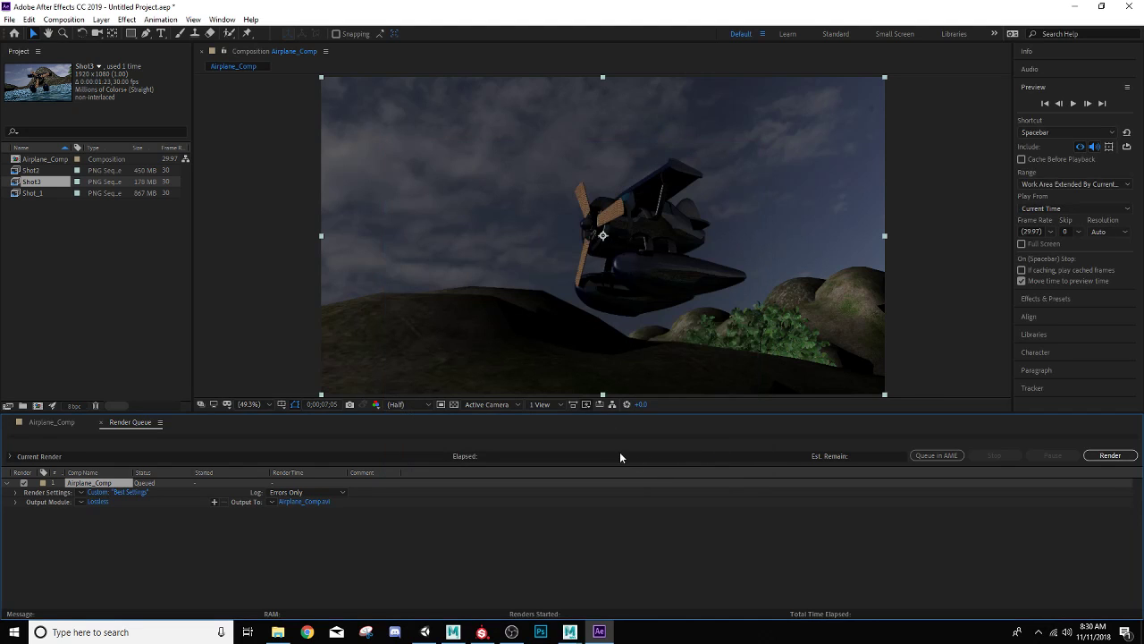
Set the duration of Airplane_Comp to 0;00;08;00 in its composition settings.
click(40, 422)
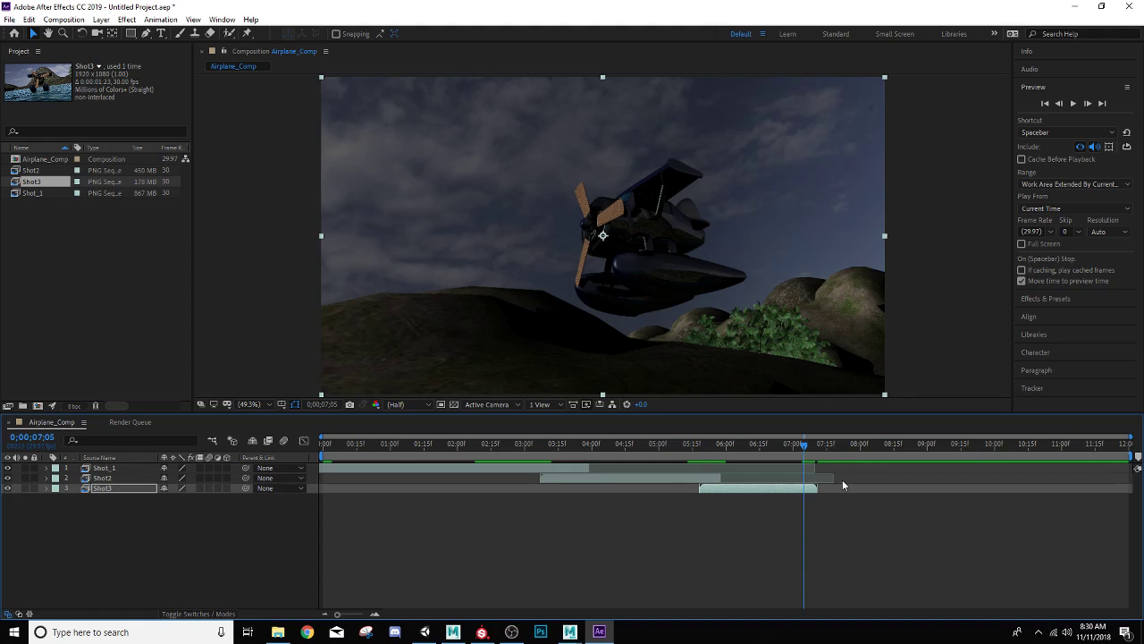
click(64, 19)
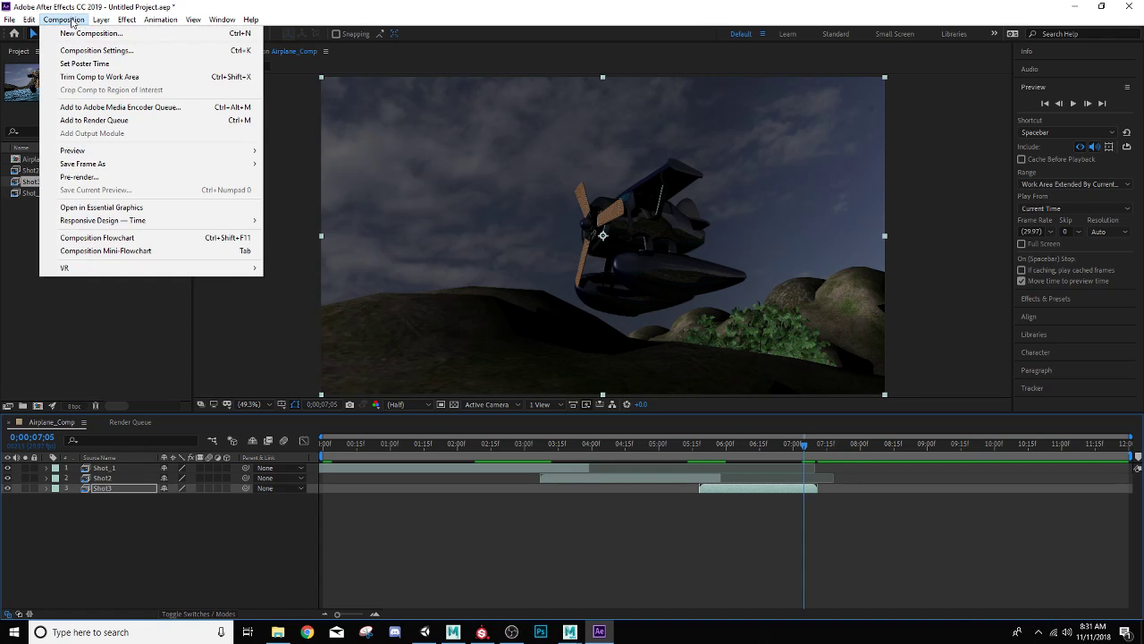
click(86, 50)
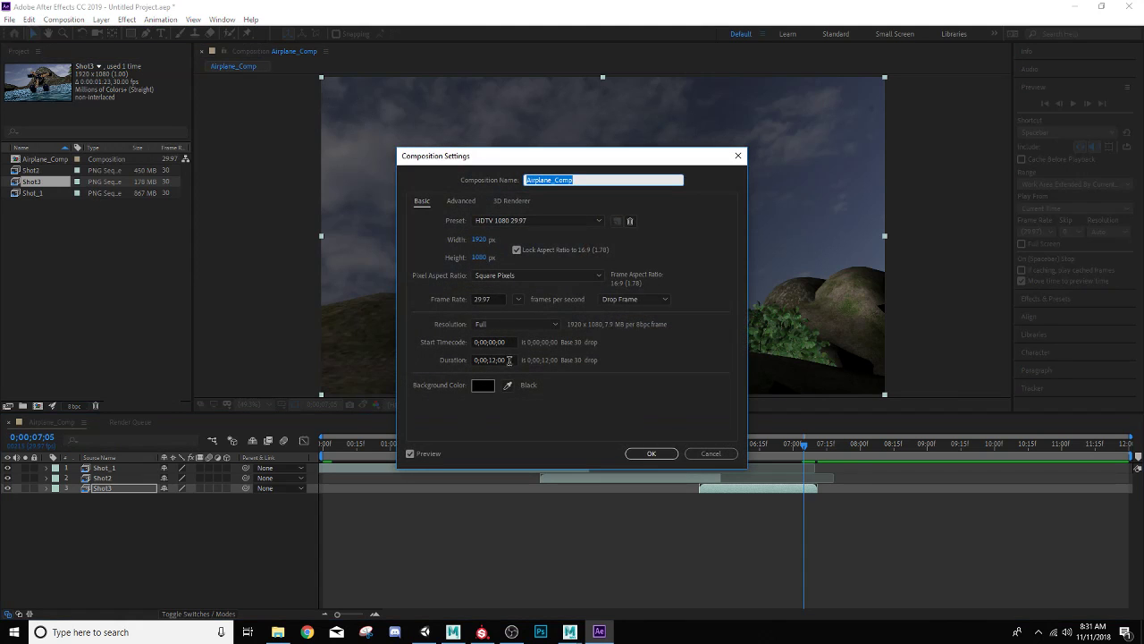
click(485, 359)
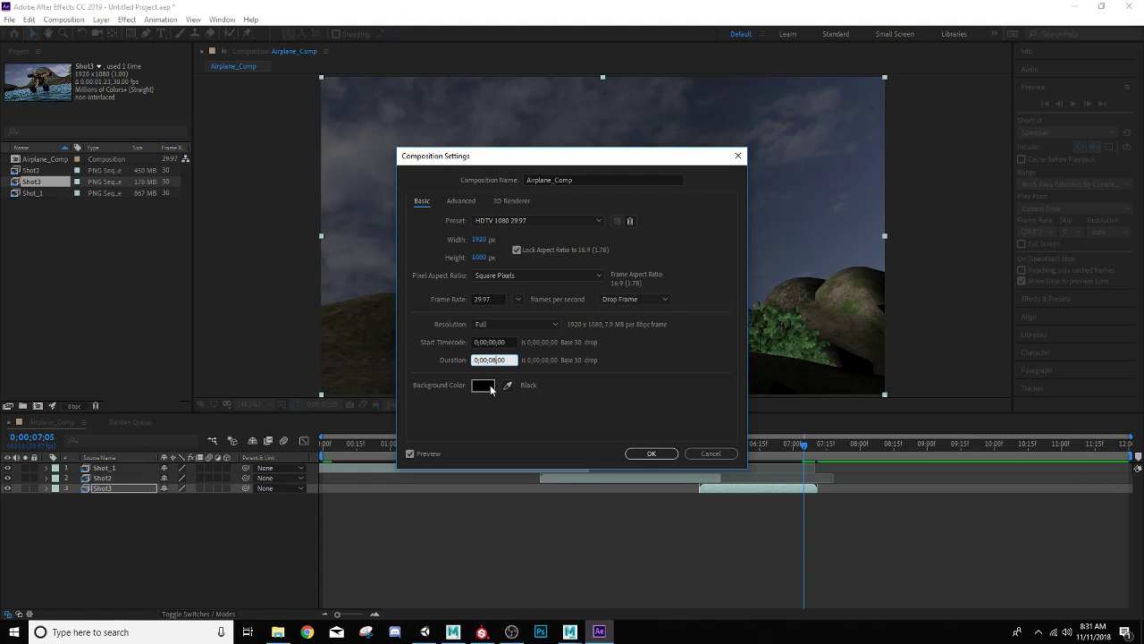
click(651, 454)
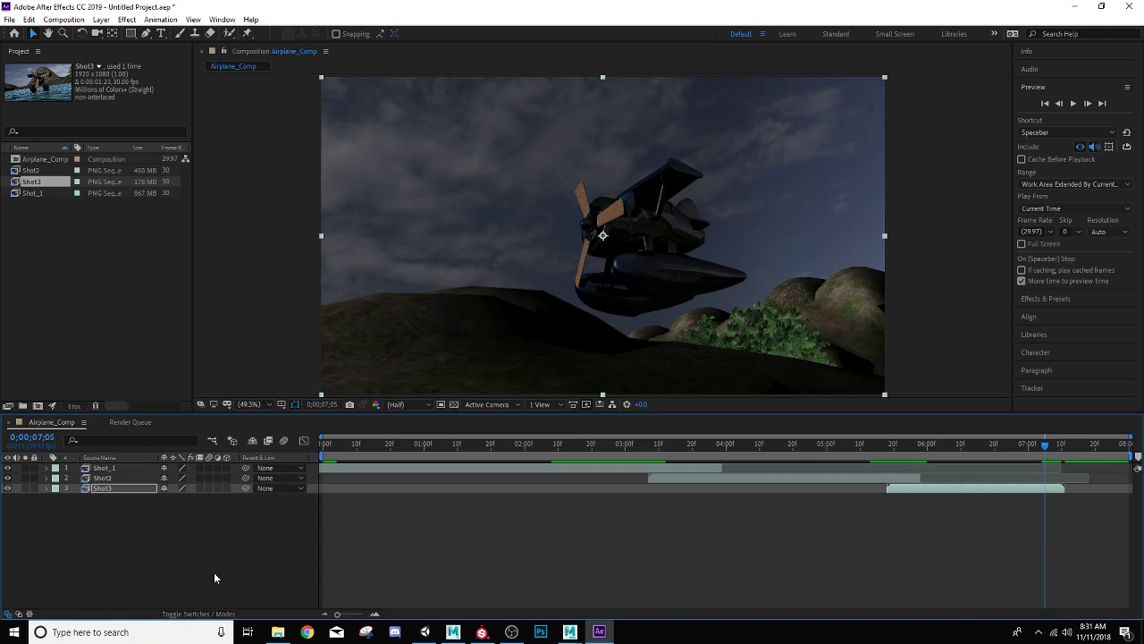
Set the queued render's output format to QuickTime, keeping the depth at Millions of Colors and audio output on Auto.
click(114, 422)
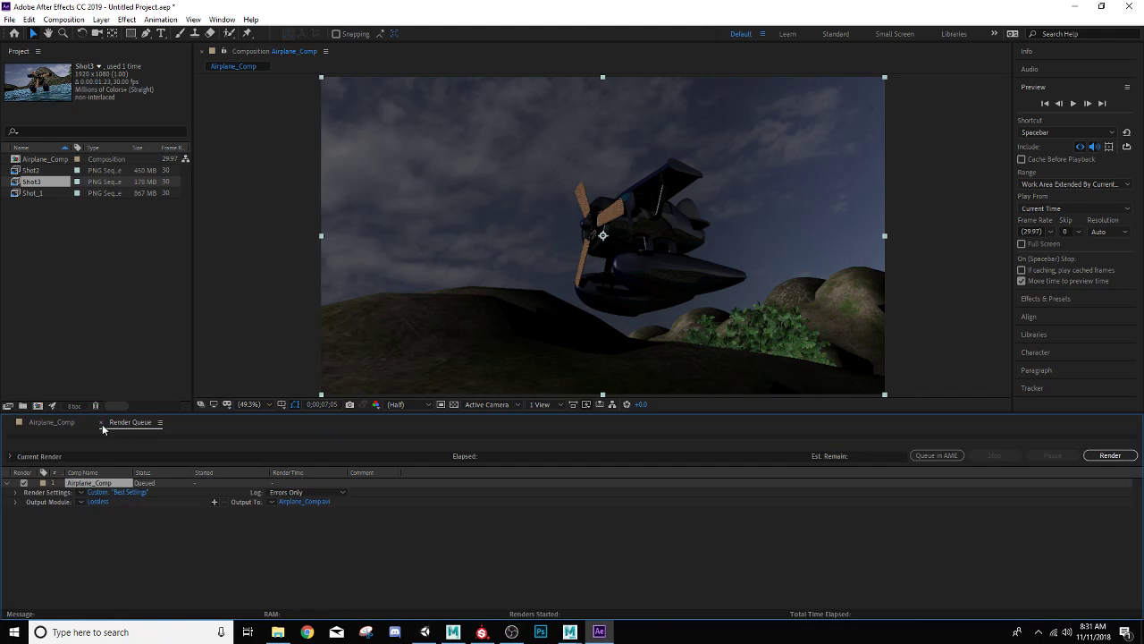
click(97, 500)
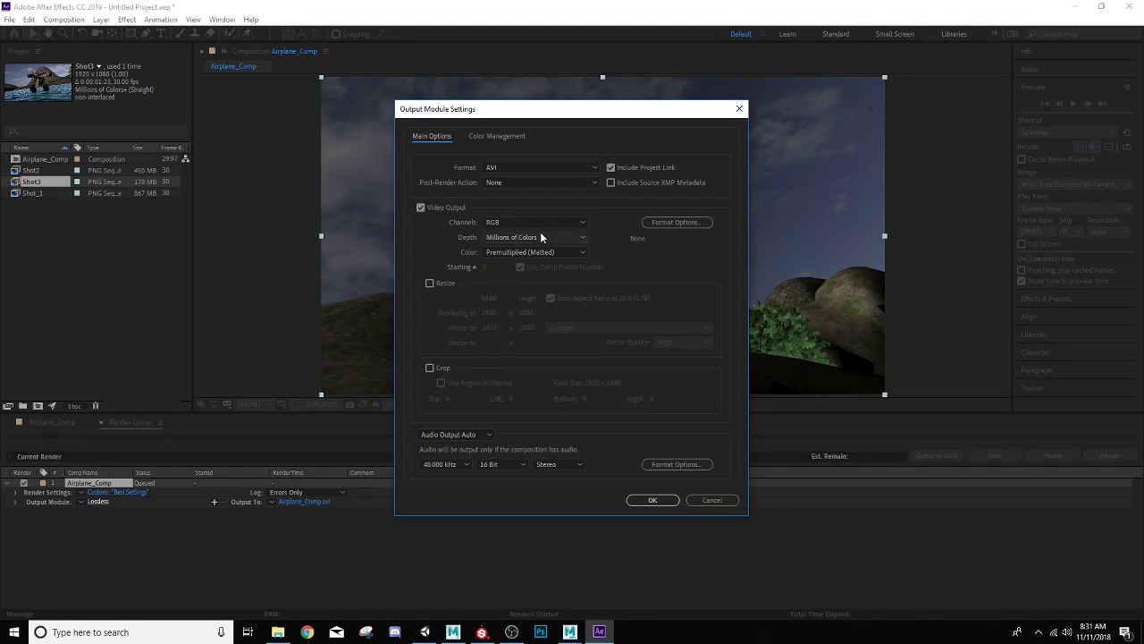
click(537, 166)
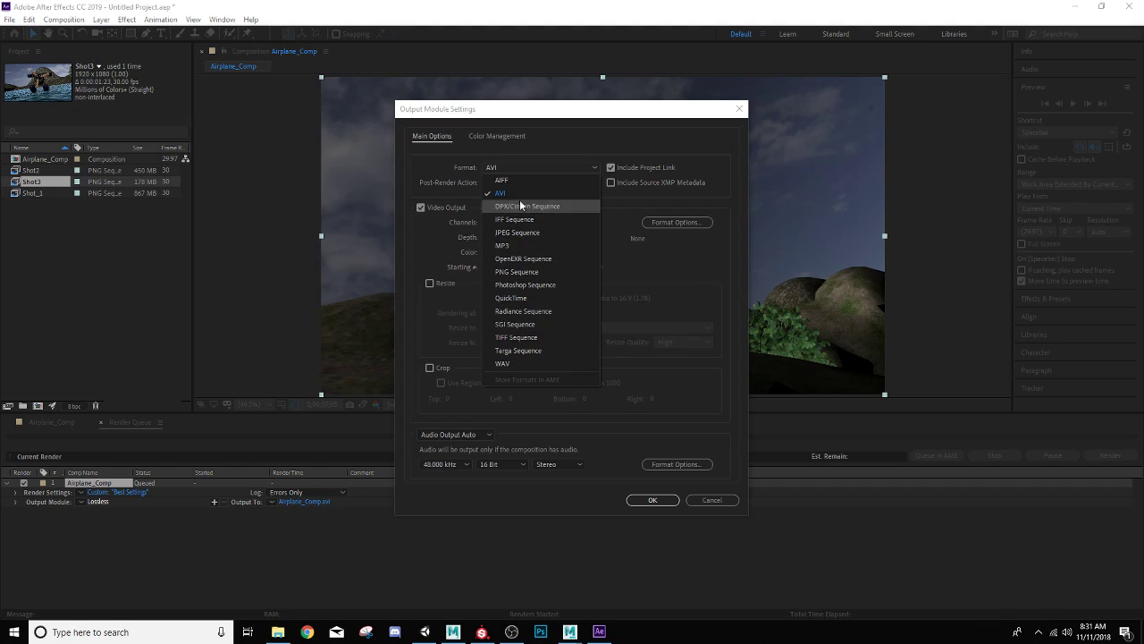
click(513, 298)
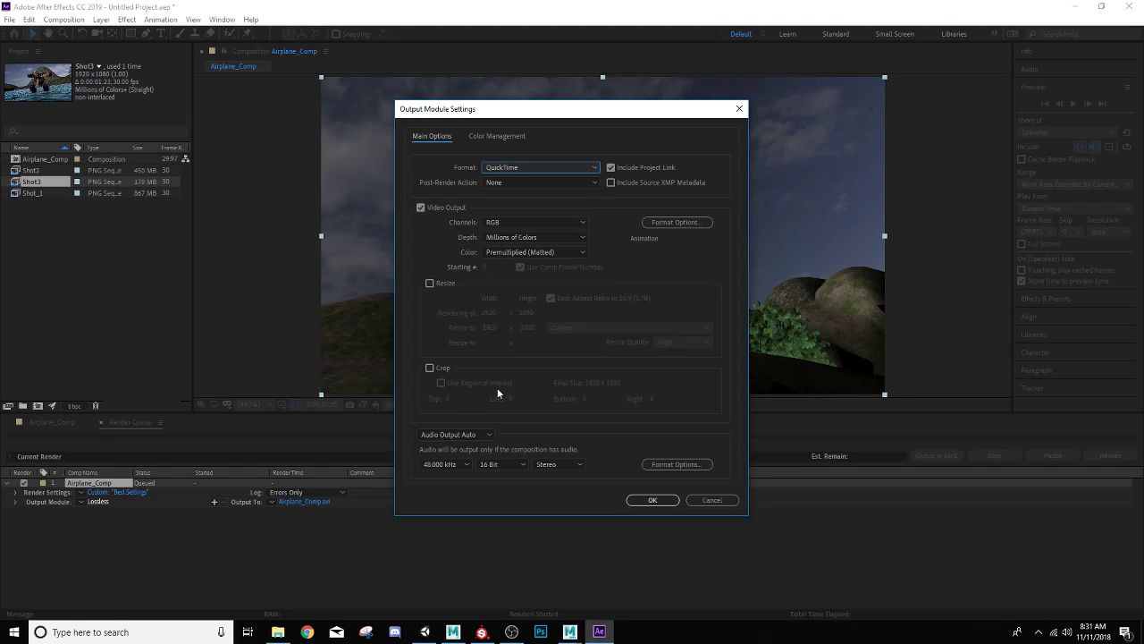
click(526, 237)
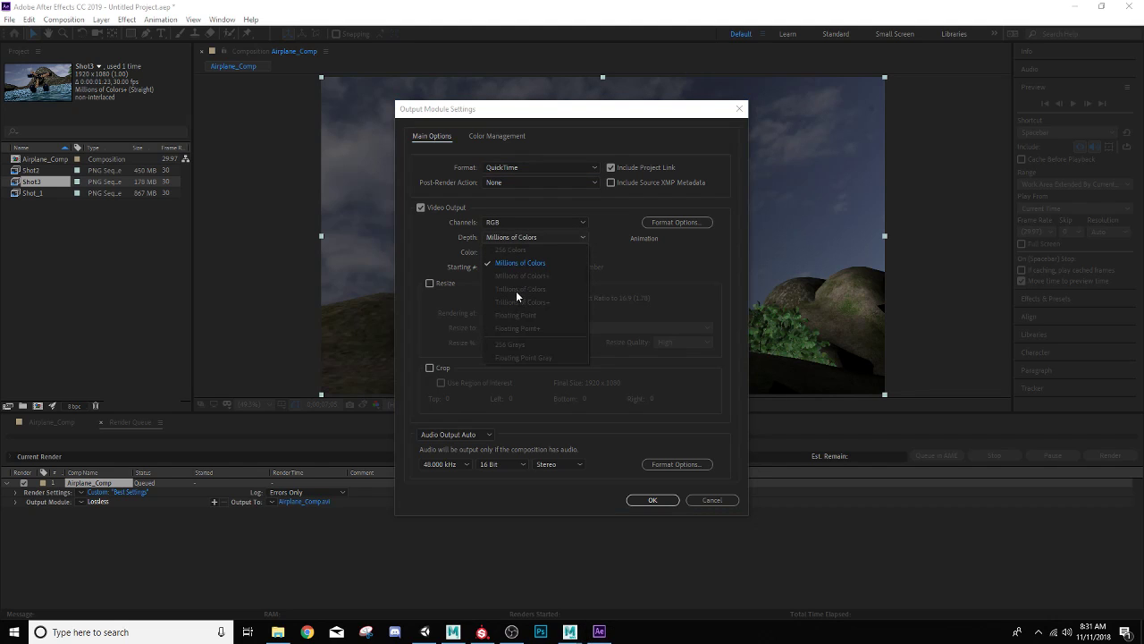
click(609, 210)
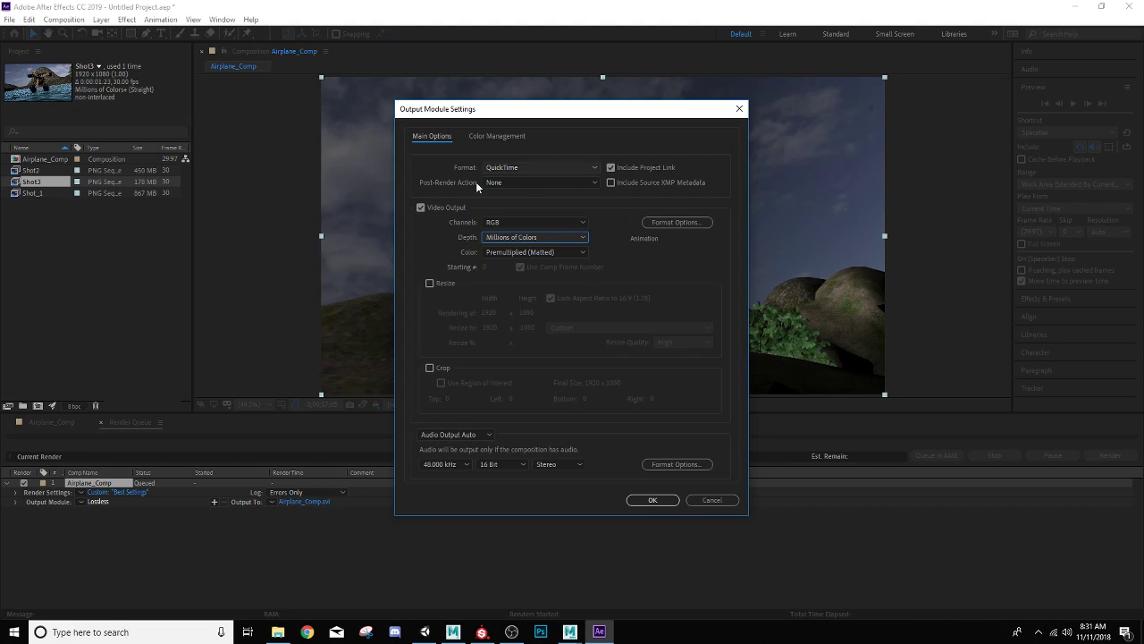
click(488, 436)
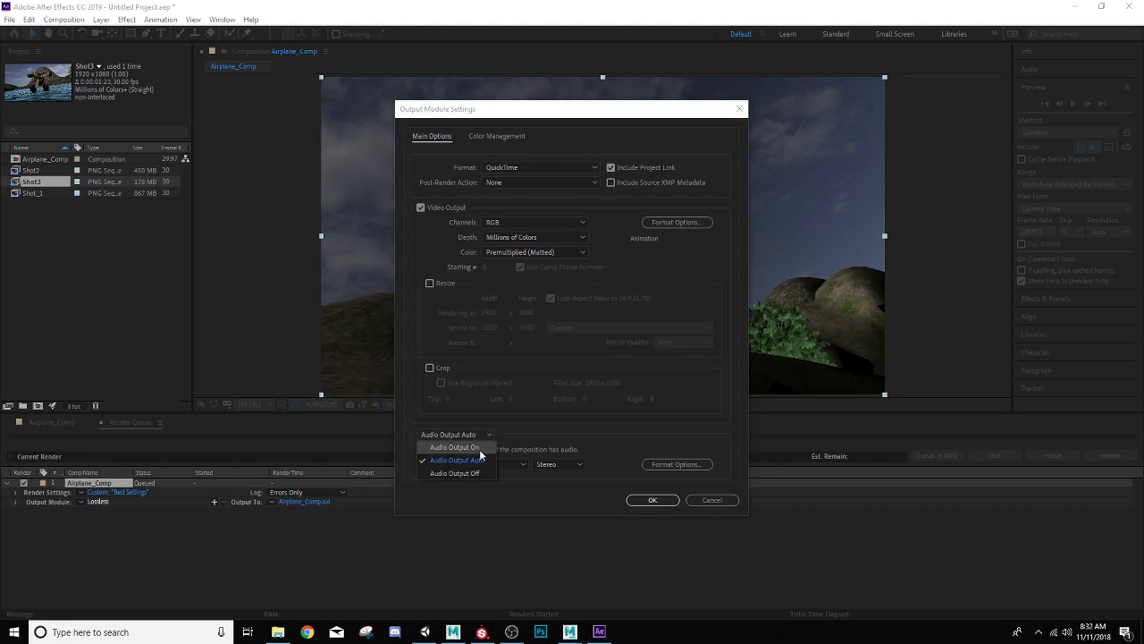
click(527, 419)
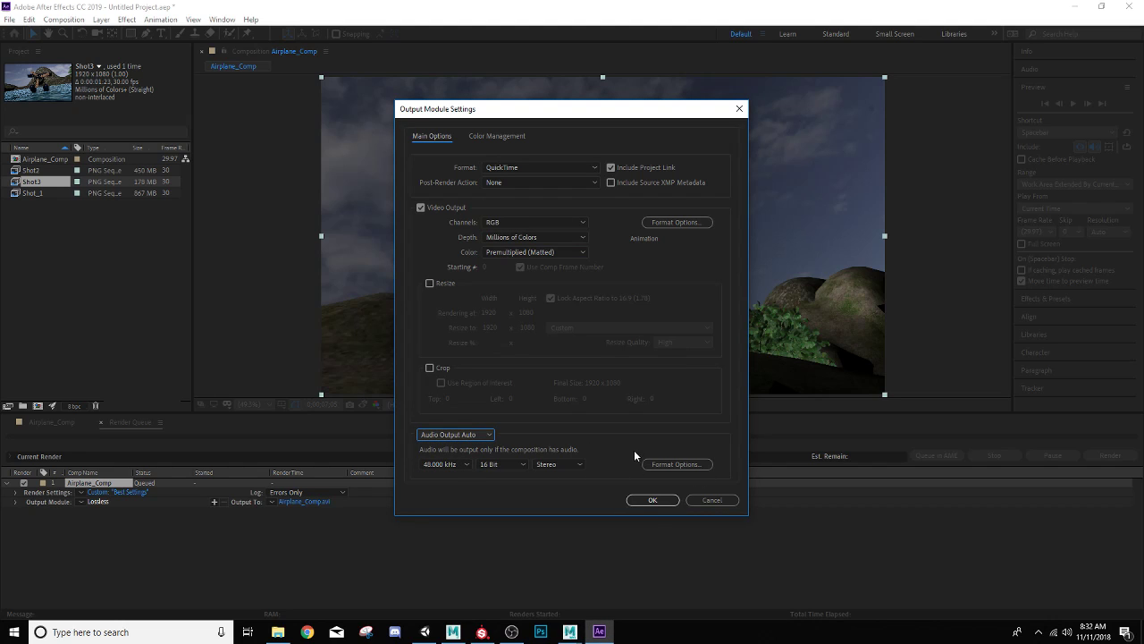
click(658, 499)
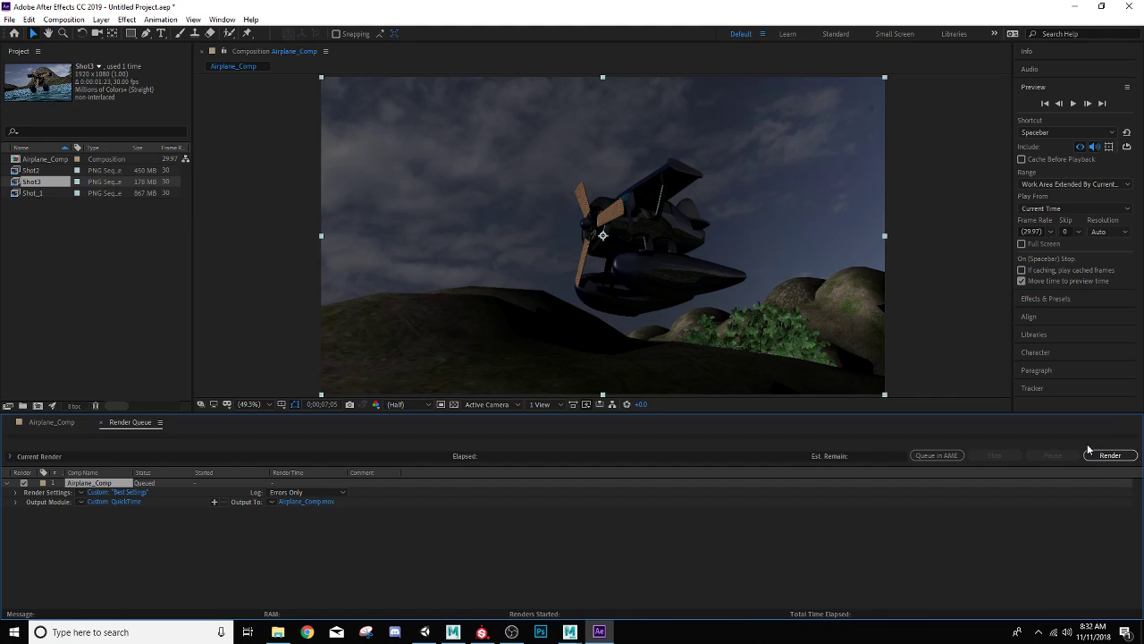
Set the output file to Airplane_Comp.mov in the Airplane_Project movies folder and start the render.
click(300, 501)
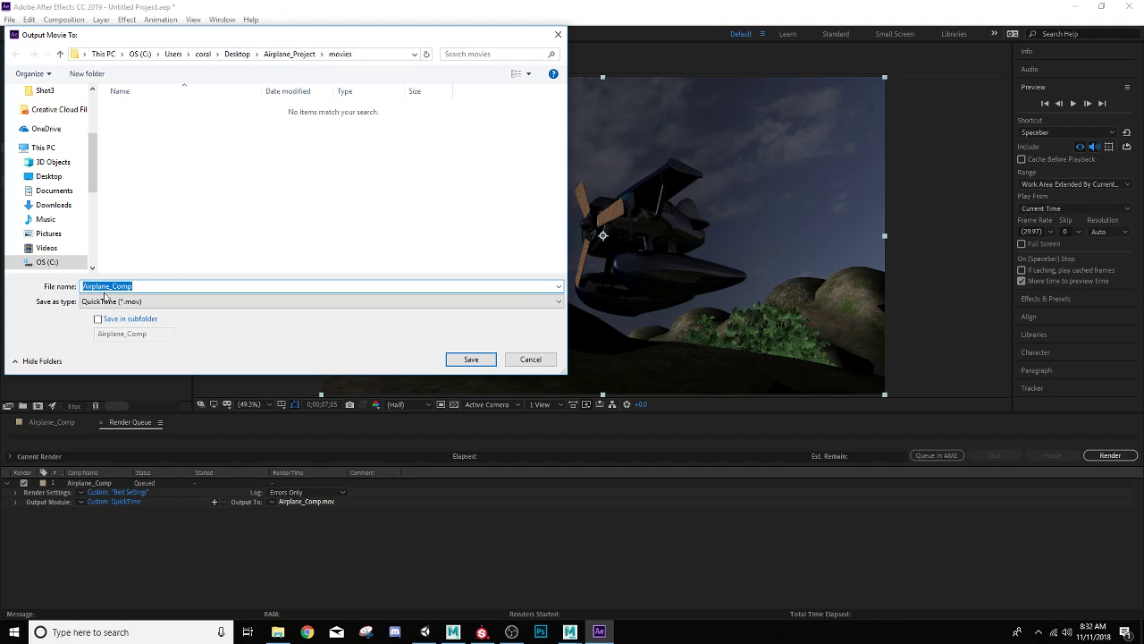
click(471, 360)
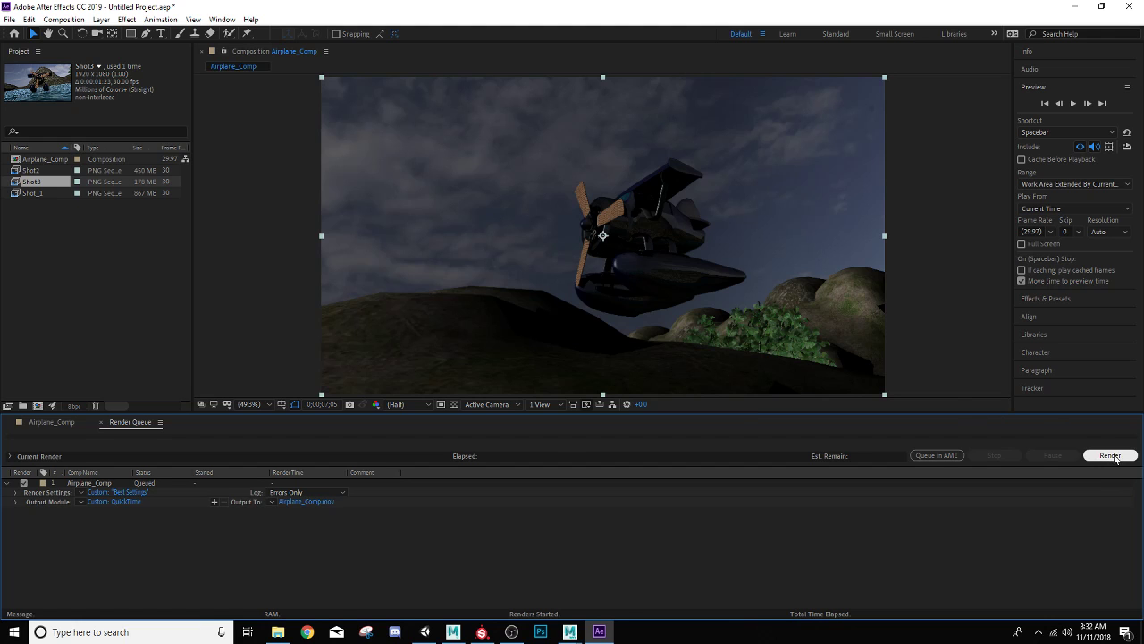
click(1116, 457)
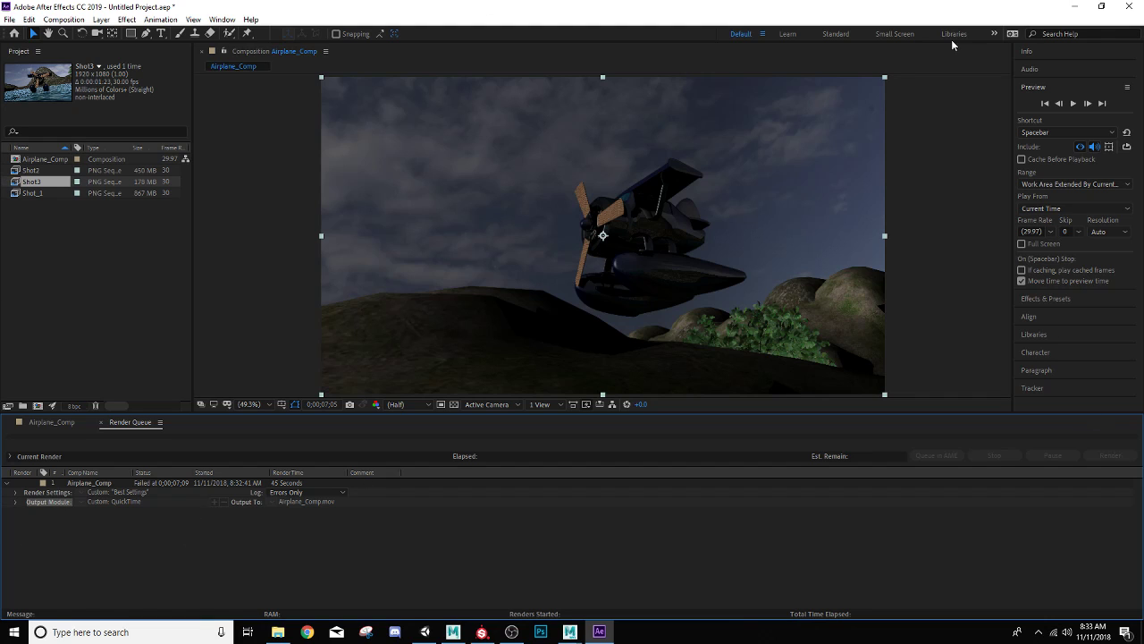
Switch to File Explorer and inspect the Airplane_Comp and AE_Airplane_Final files in the Airplane_Project movies folder.
click(1077, 10)
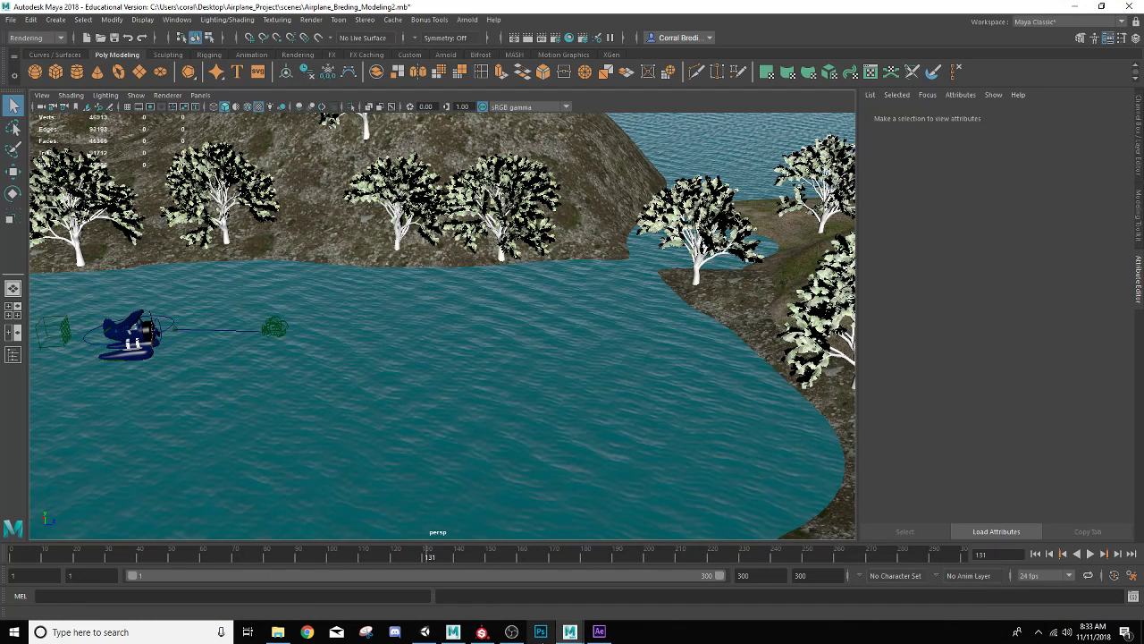
click(278, 632)
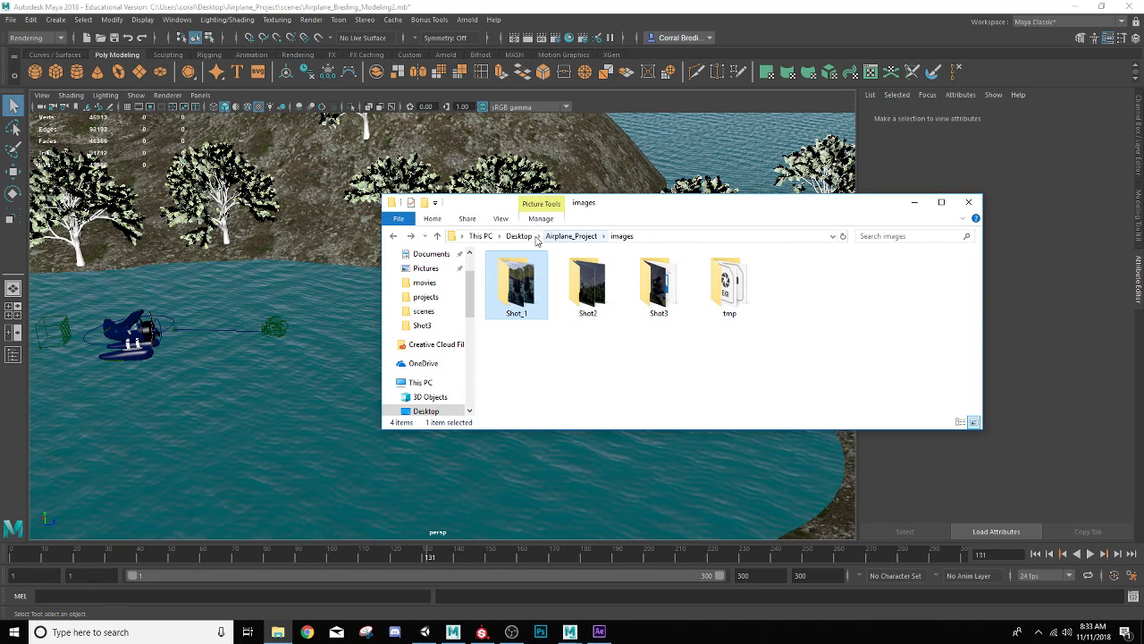
click(569, 236)
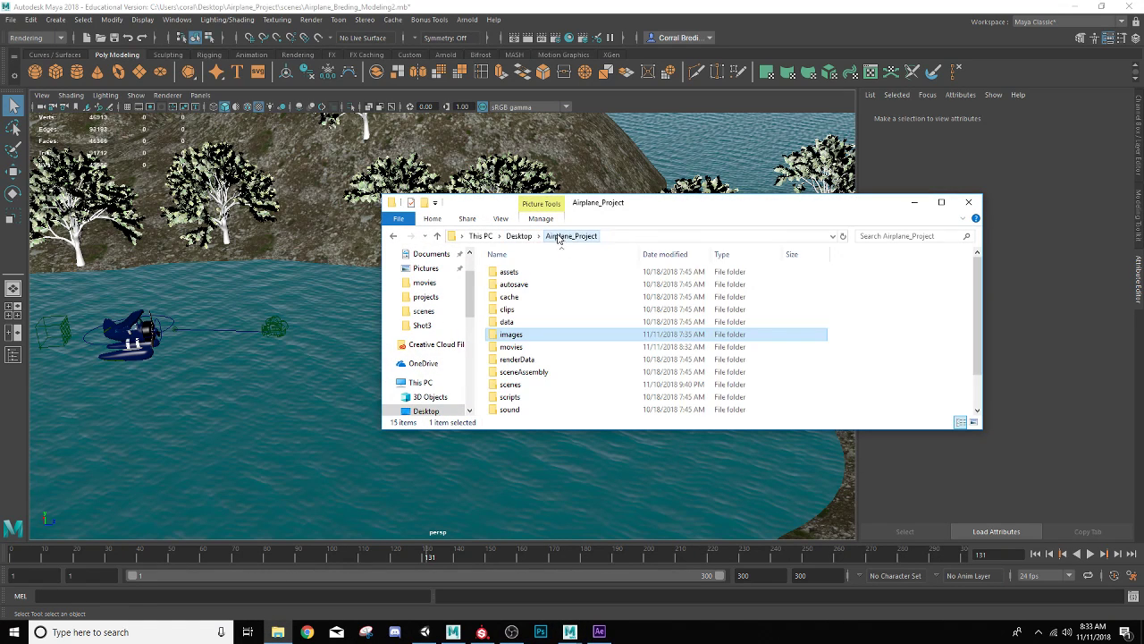
double_click(531, 346)
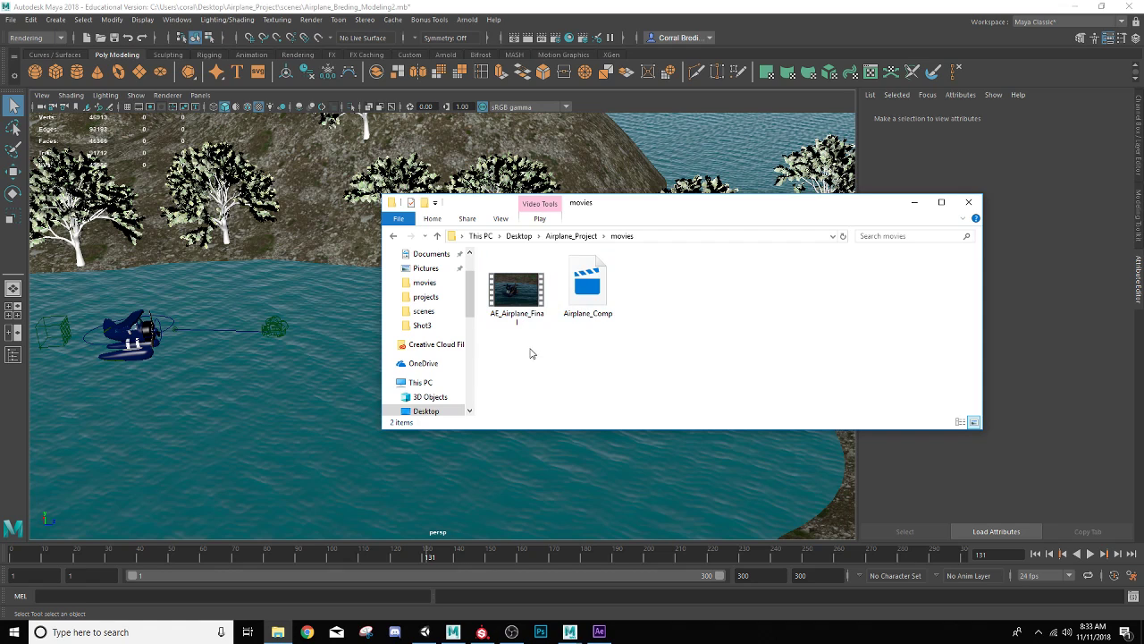
click(526, 317)
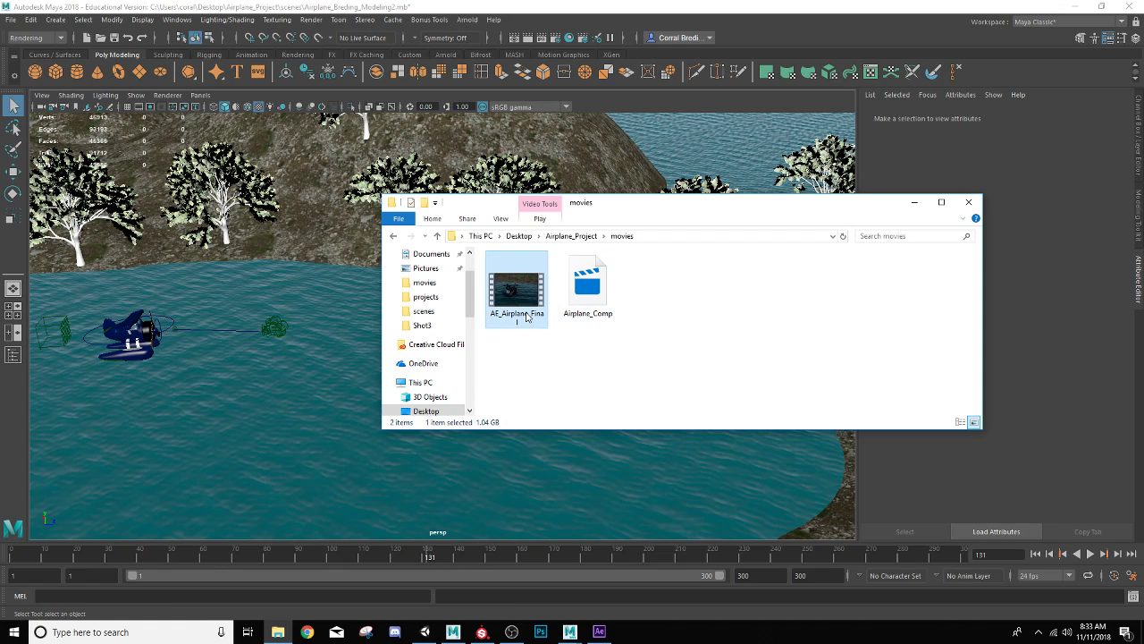
click(559, 306)
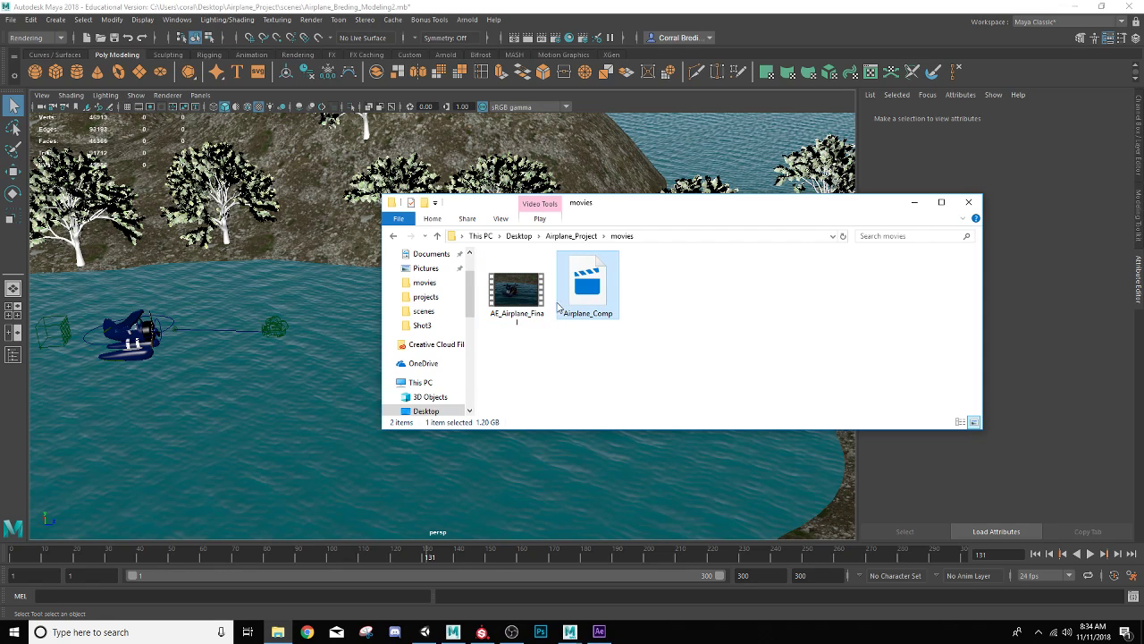
mouse_move(505, 331)
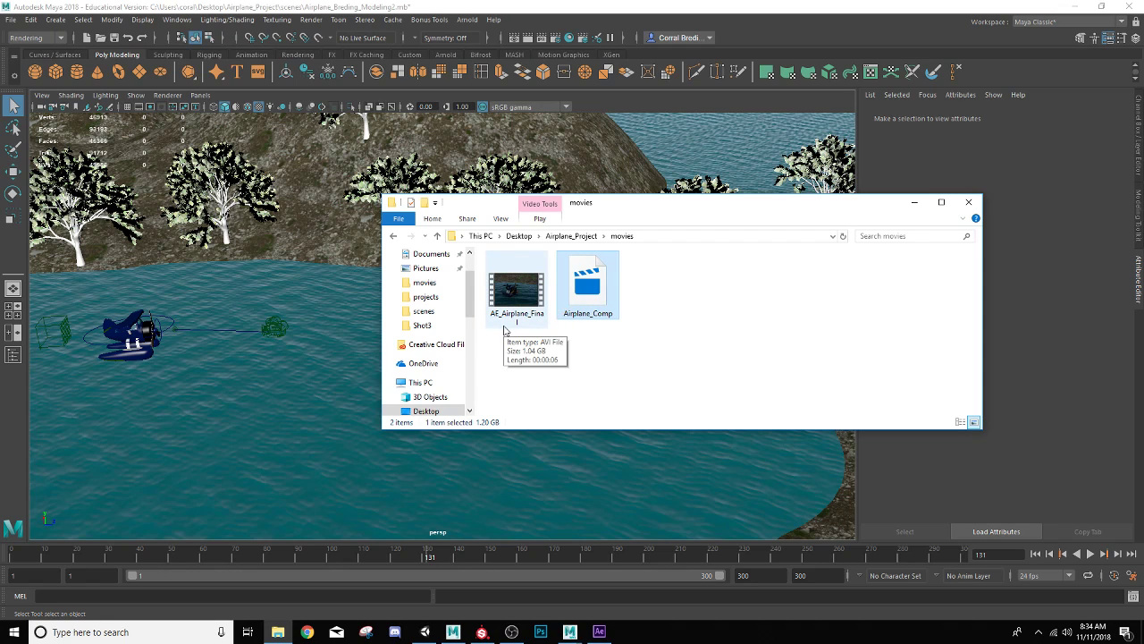